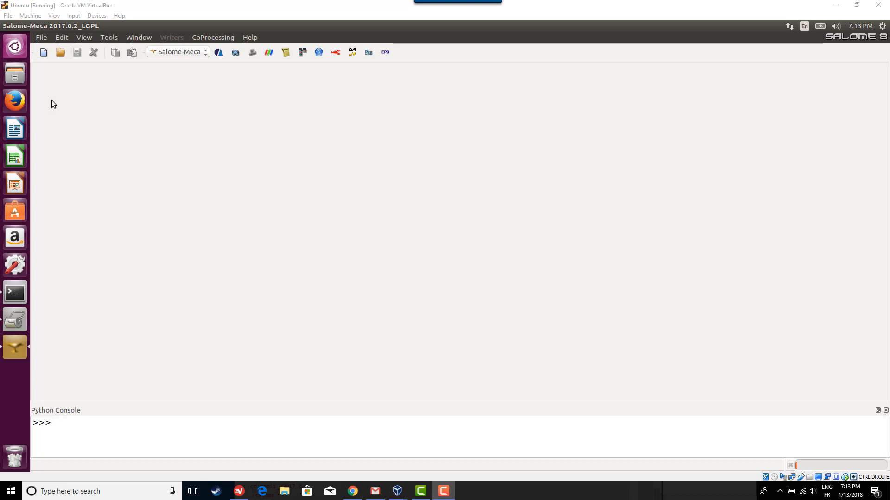
Create a new study and activate the Geometry module
{"action": "left_click", "coordinate": [45, 54]}
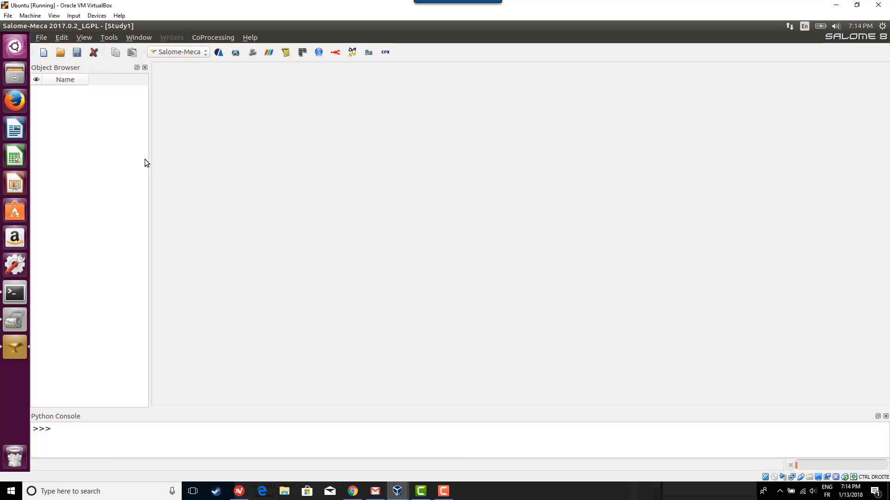
{"action": "left_click", "coordinate": [180, 52]}
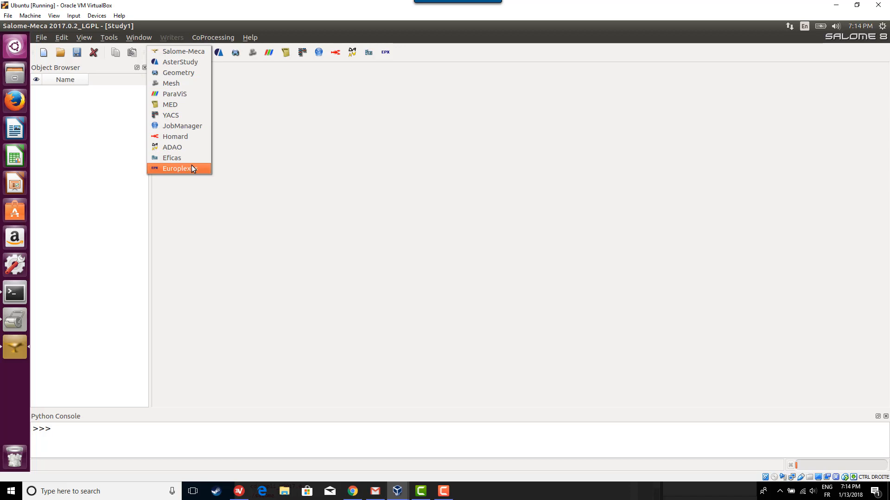
{"action": "left_click", "coordinate": [181, 73]}
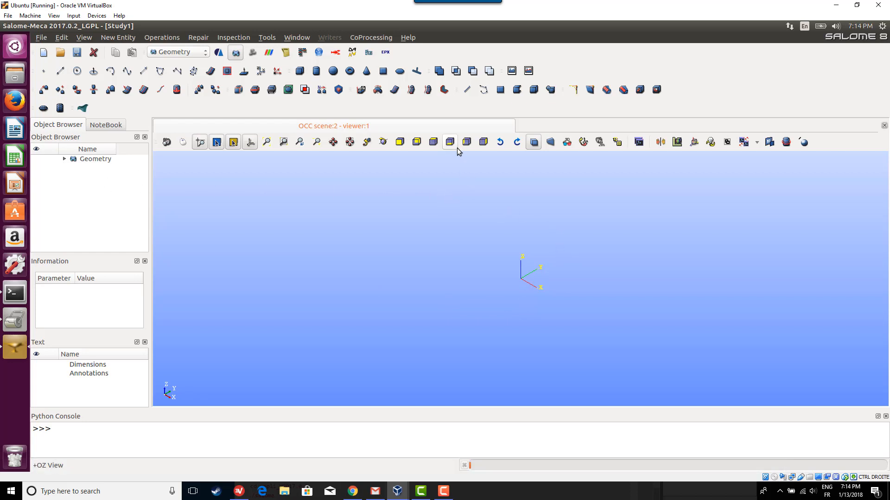
Set the 3D viewer to look straight down at the XY plane with the axes enlarged
{"action": "left_click", "coordinate": [417, 142]}
{"action": "left_click", "coordinate": [433, 142]}
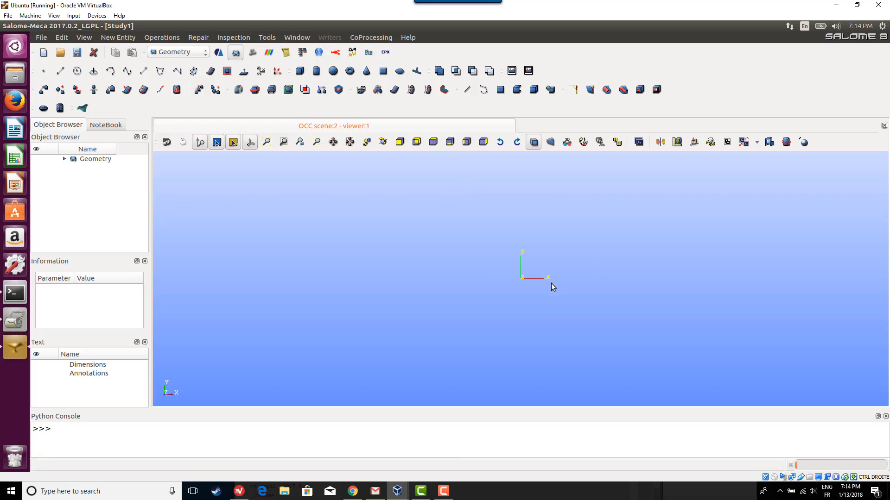
{"action": "scroll", "coordinate": [558, 277], "scroll_direction": "up", "scroll_amount": 10}
{"action": "scroll", "coordinate": [560, 271], "scroll_direction": "down", "scroll_amount": 5}
{"action": "middle_click_drag", "start_coordinate": [485, 256], "coordinate": [413, 291], "text": "ctrl"}
{"action": "scroll", "coordinate": [312, 308], "scroll_direction": "up", "scroll_amount": 4}
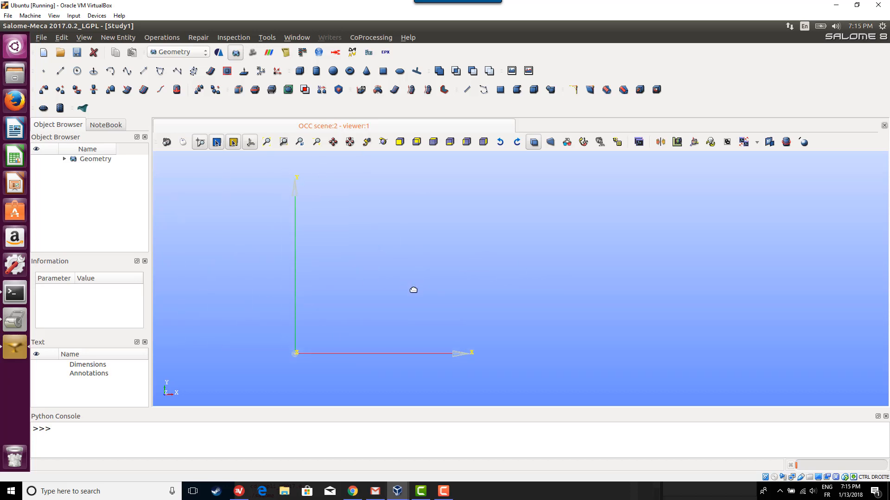
Create a point named A at coordinates X 0, Y 10, Z 0
{"action": "left_click", "coordinate": [64, 159]}
{"action": "left_click", "coordinate": [45, 74]}
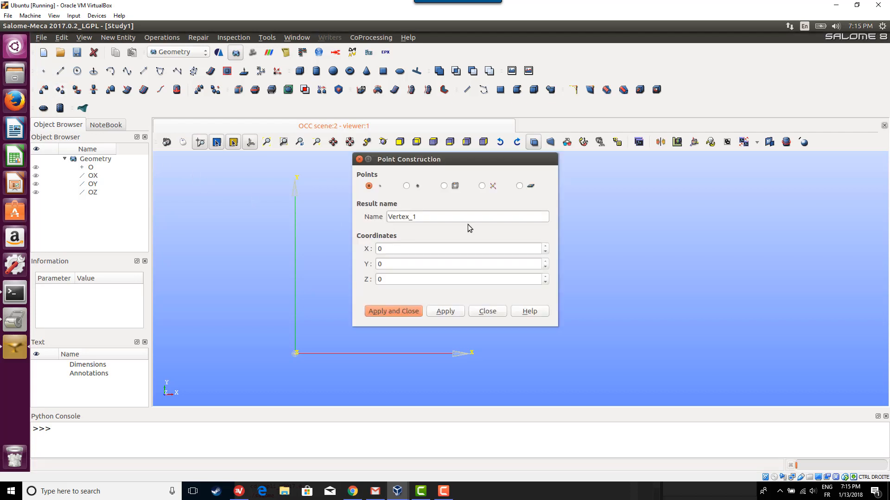
{"action": "left_click_drag", "start_coordinate": [441, 168], "coordinate": [625, 151]}
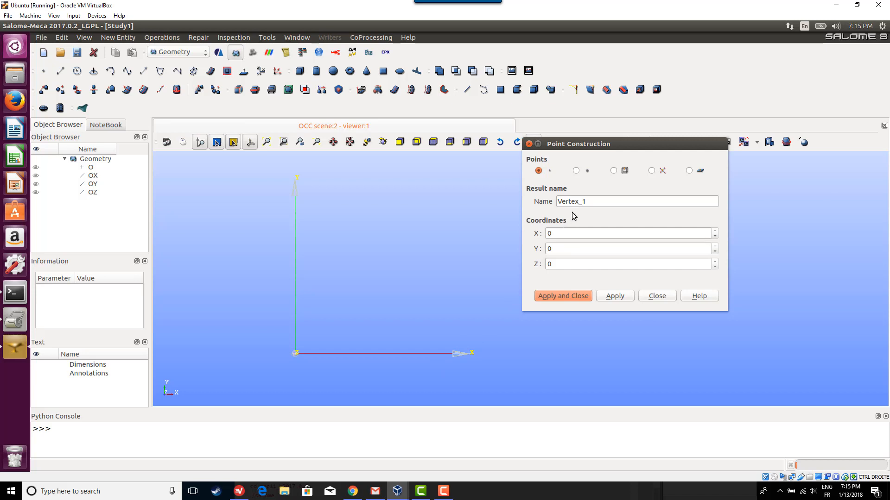
{"action": "left_click", "coordinate": [593, 205]}
{"action": "left_click_drag", "start_coordinate": [593, 204], "coordinate": [545, 195]}
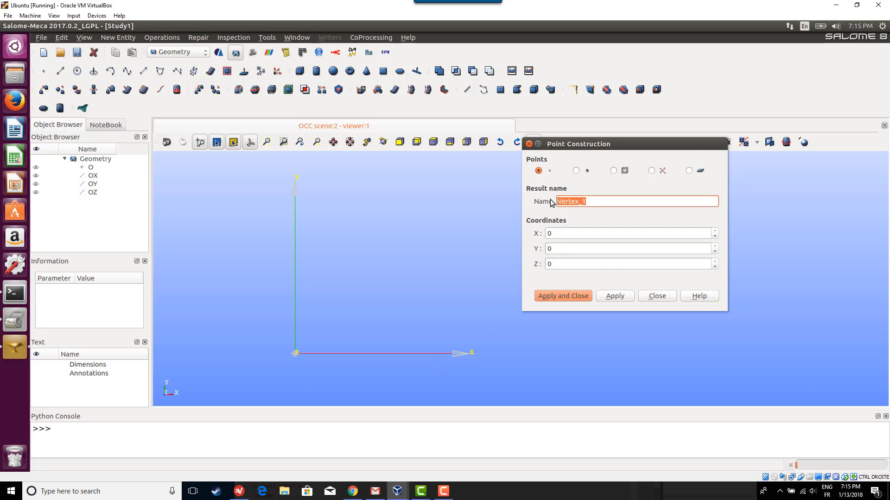
{"action": "type", "text": "Q"}
{"action": "key", "text": "BackSpace"}
{"action": "type", "text": "A"}
{"action": "double_click", "coordinate": [555, 249]}
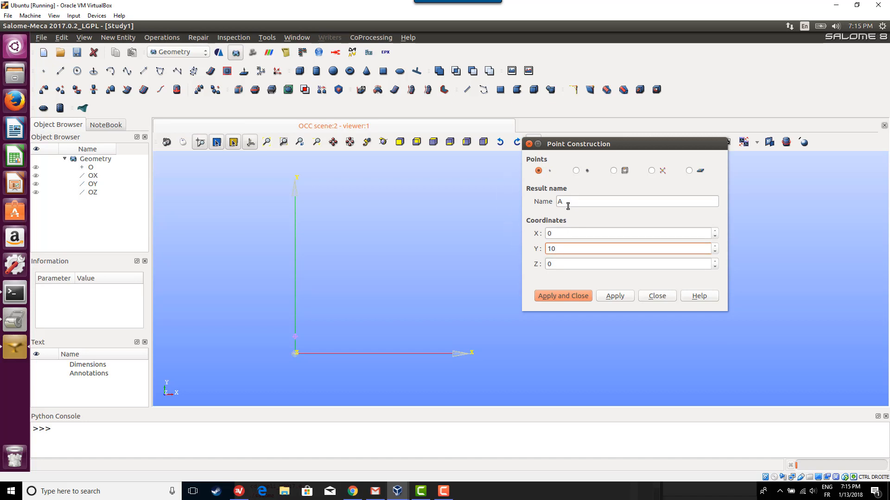
{"action": "left_click", "coordinate": [615, 296]}
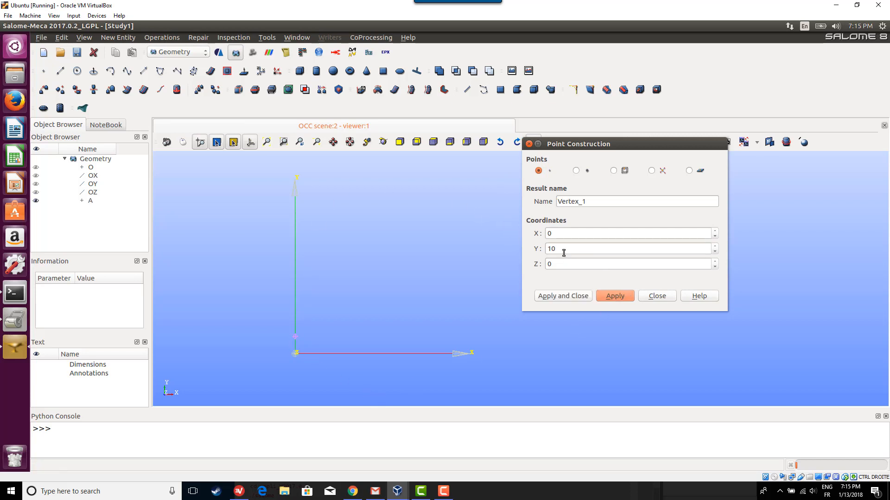
Create a point named H at coordinates X 0, Y 100, Z 0
{"action": "left_click_drag", "start_coordinate": [555, 249], "coordinate": [553, 251]}
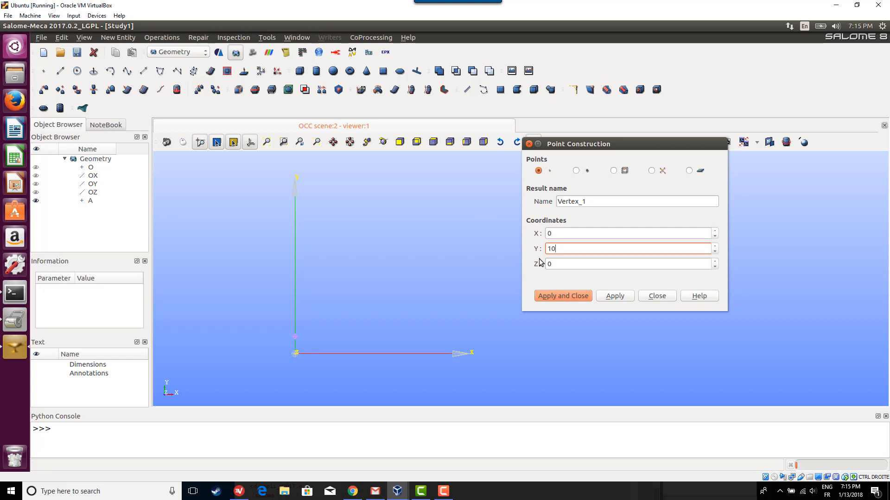
{"action": "type", "text": "0"}
{"action": "left_click_drag", "start_coordinate": [591, 201], "coordinate": [553, 201]}
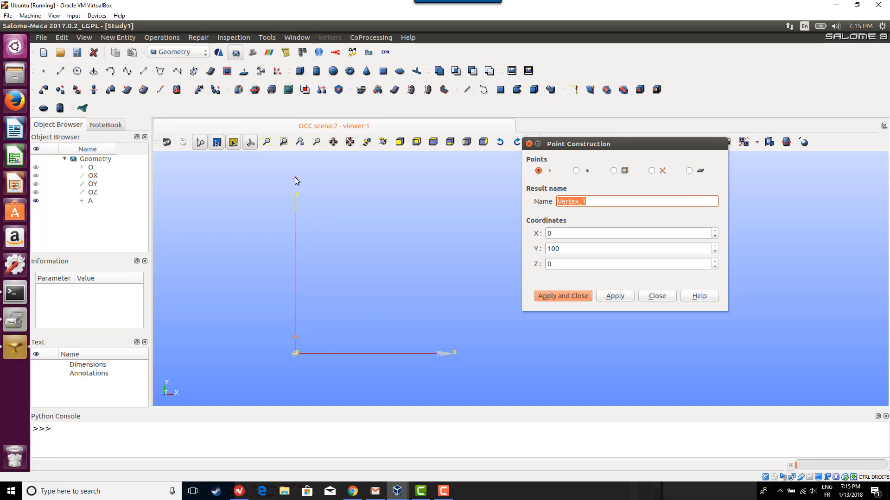
{"action": "type", "text": "H"}
{"action": "left_click", "coordinate": [615, 299]}
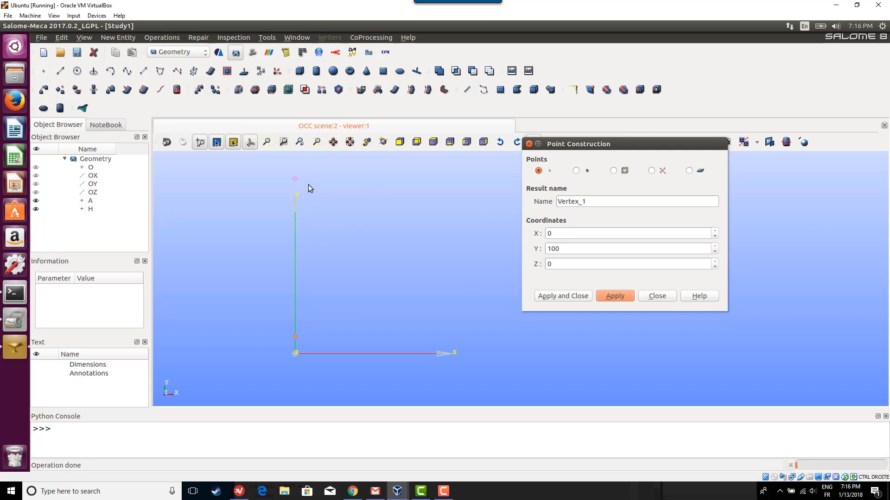
Create a point named G at coordinates X 150, Y 100, Z 0
{"action": "left_click", "coordinate": [561, 233]}
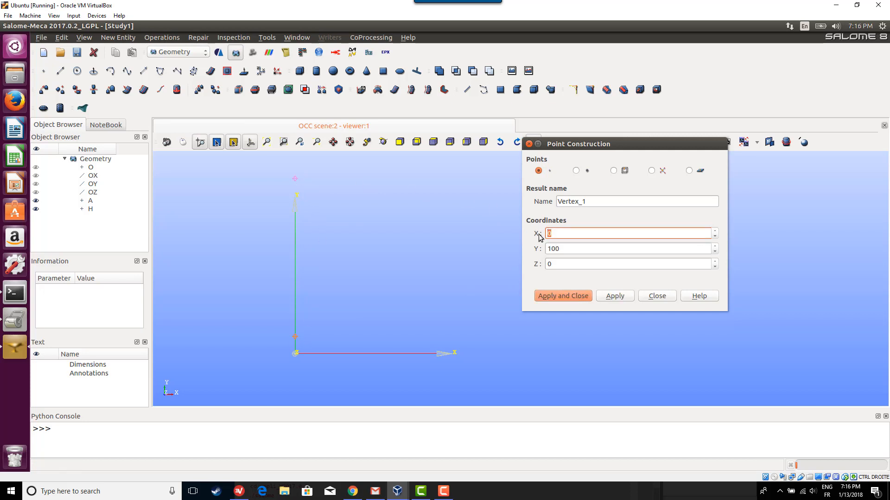
{"action": "type", "text": "150"}
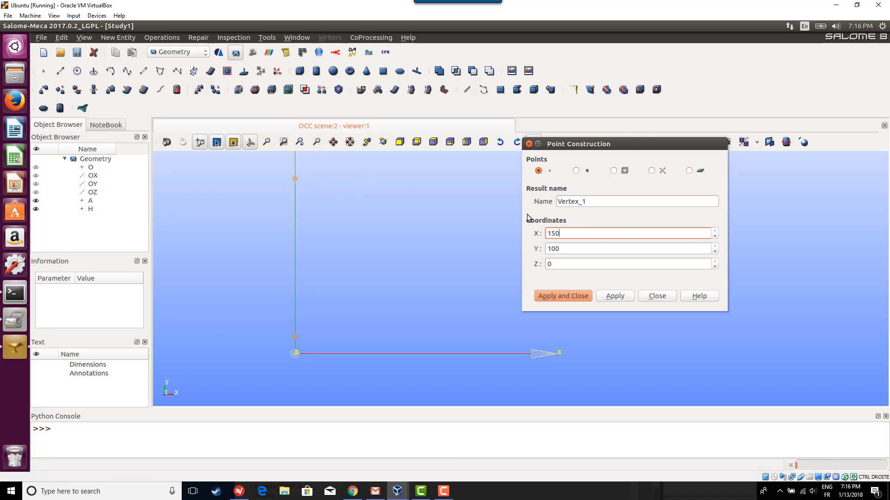
{"action": "left_click_drag", "start_coordinate": [592, 203], "coordinate": [553, 201]}
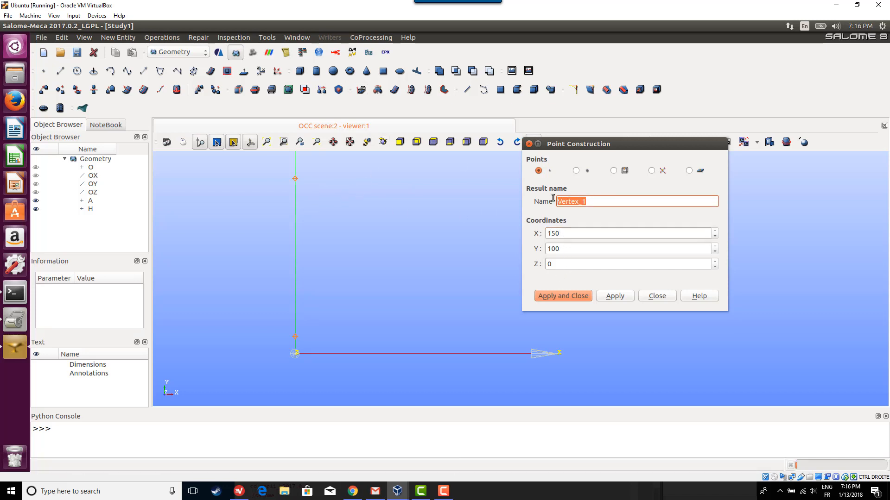
{"action": "type", "text": "G"}
{"action": "left_click", "coordinate": [627, 296]}
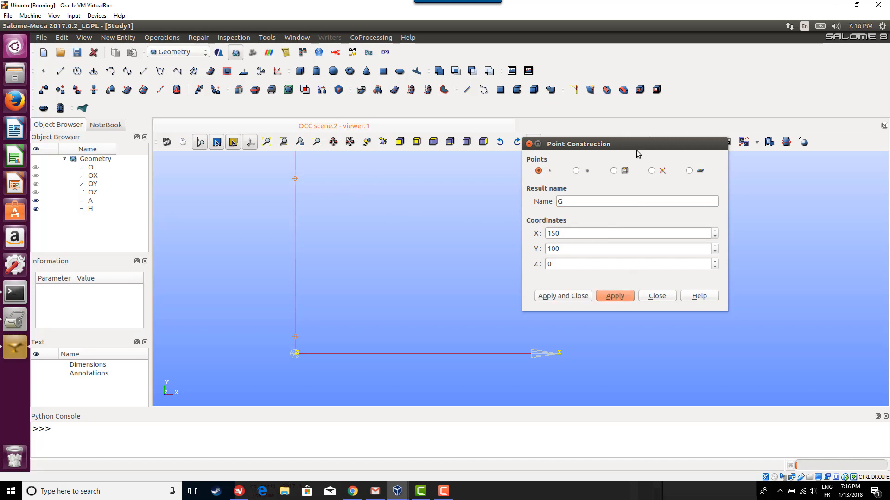
Create a point named F at coordinates X 150, Y 0, Z 0
{"action": "left_click_drag", "start_coordinate": [627, 151], "coordinate": [764, 176]}
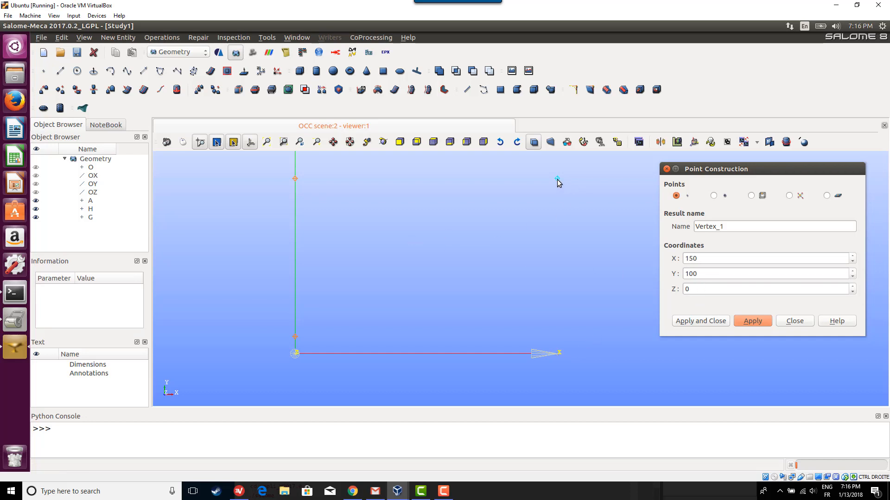
{"action": "left_click_drag", "start_coordinate": [711, 274], "coordinate": [677, 272]}
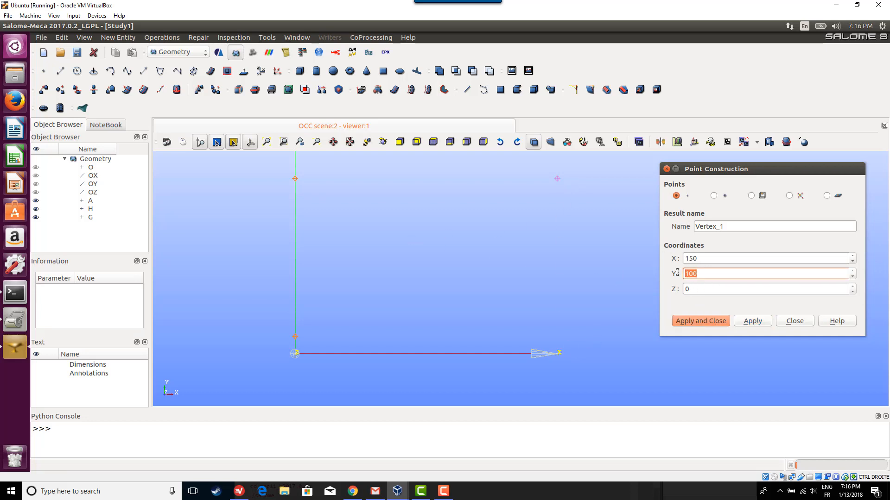
{"action": "type", "text": "0"}
{"action": "left_click_drag", "start_coordinate": [742, 227], "coordinate": [674, 227]}
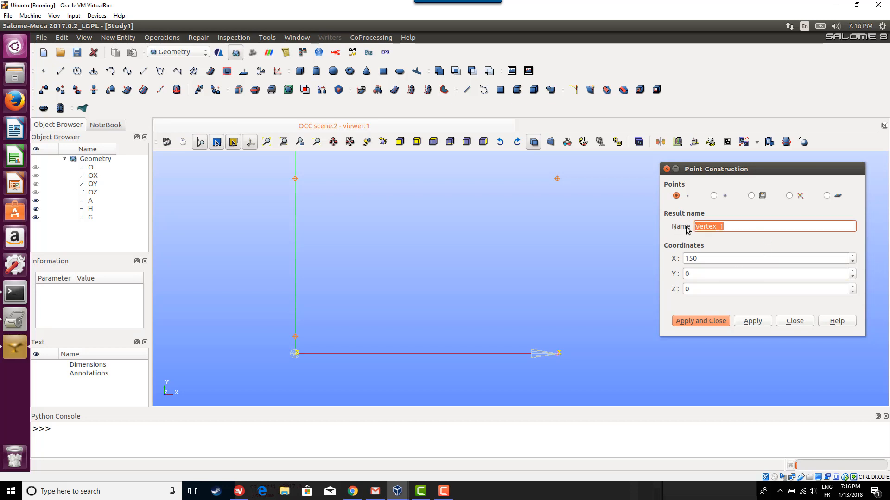
{"action": "type", "text": "F"}
{"action": "left_click", "coordinate": [766, 322]}
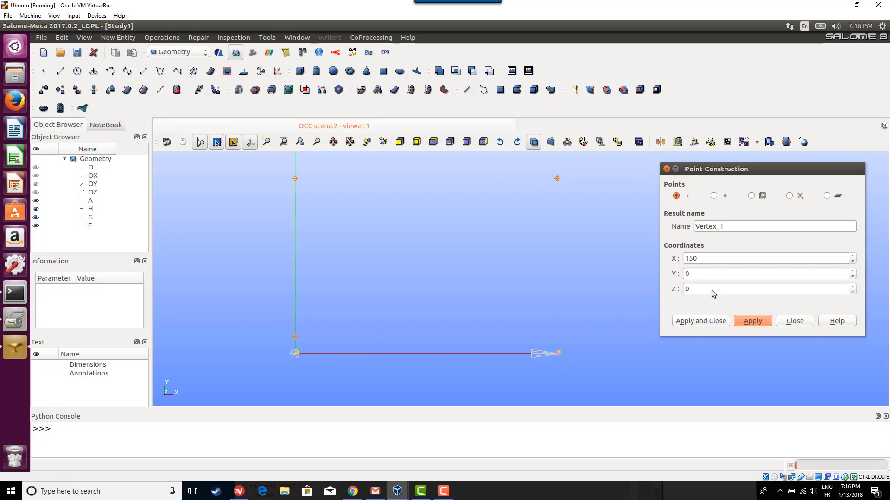
Create a point named B at coordinates X 10, Y 0, Z 0 and finish point construction
{"action": "left_click_drag", "start_coordinate": [700, 259], "coordinate": [681, 259]}
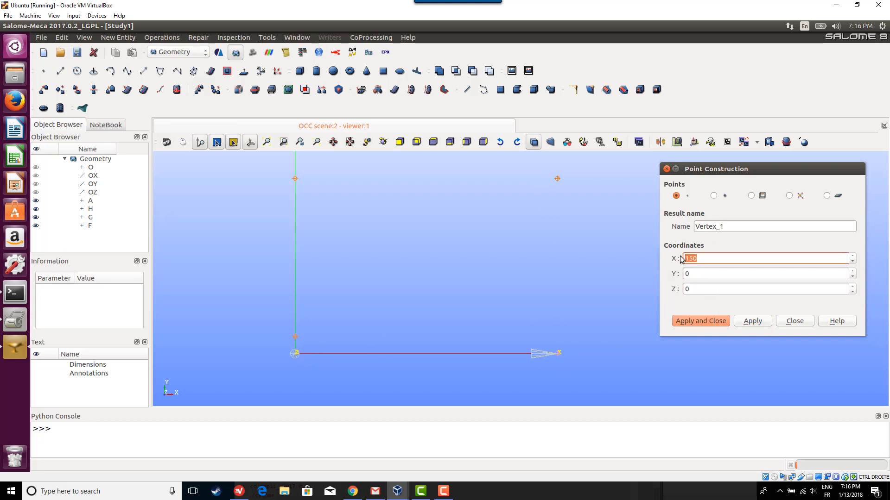
{"action": "type", "text": "10"}
{"action": "left_click", "coordinate": [679, 227]}
{"action": "left_click_drag", "start_coordinate": [679, 227], "coordinate": [665, 228]}
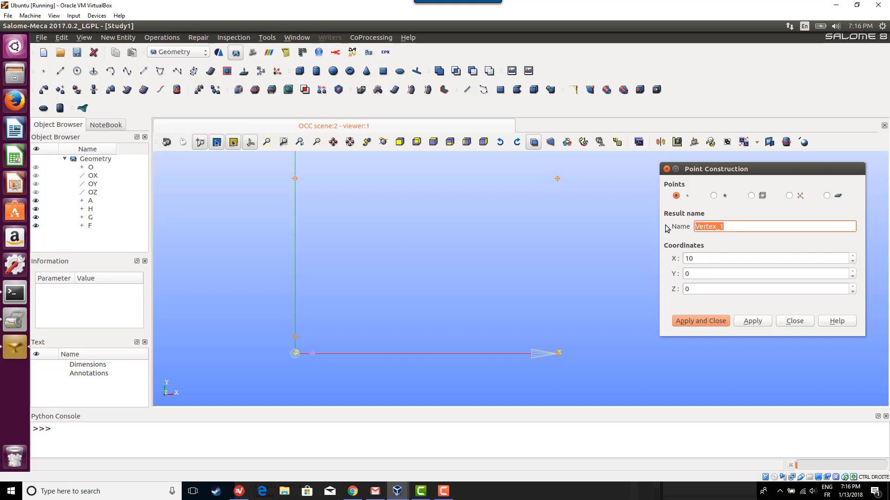
{"action": "type", "text": "B"}
{"action": "left_click", "coordinate": [709, 324]}
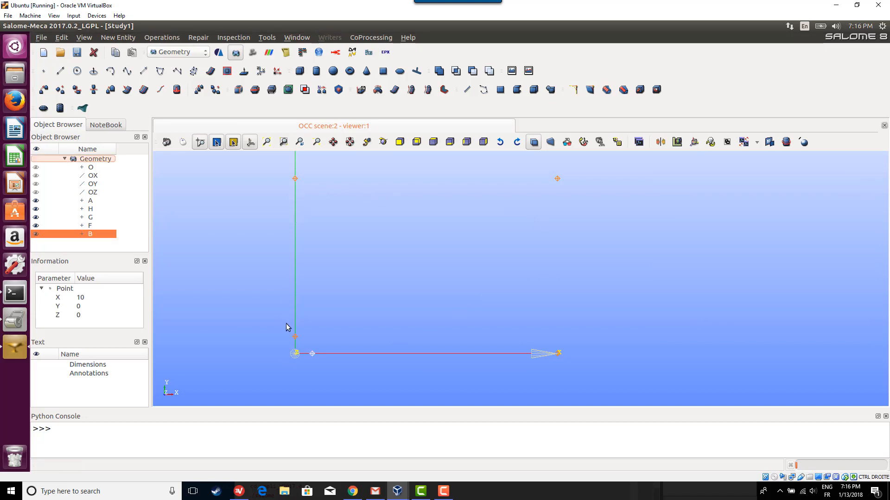
Create a line named BF from point B to point F
{"action": "left_click", "coordinate": [60, 72]}
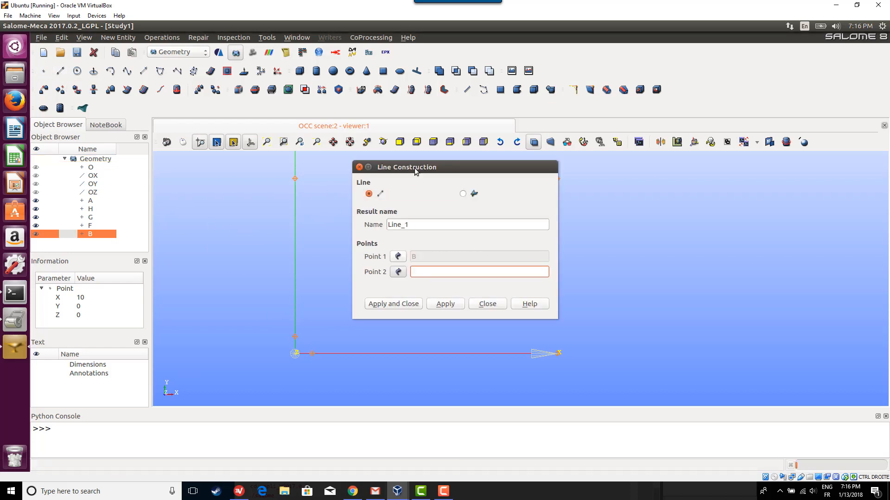
{"action": "double_click", "coordinate": [416, 168]}
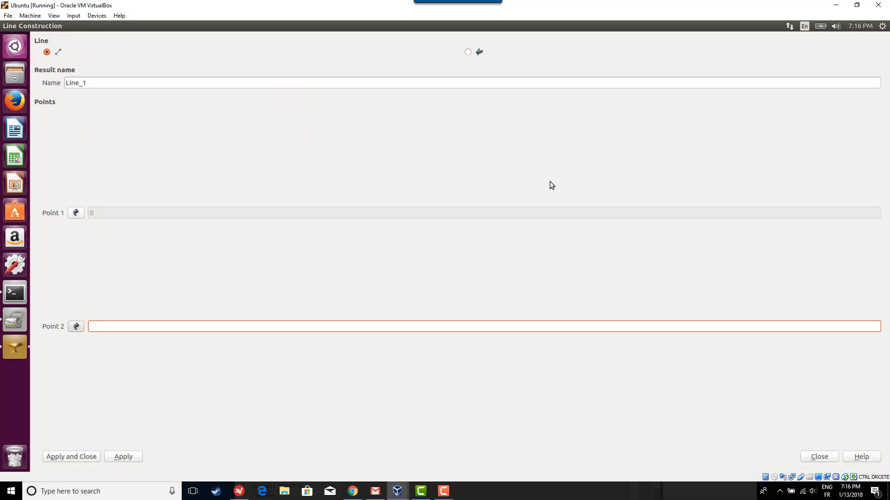
{"action": "double_click", "coordinate": [166, 29]}
{"action": "left_click", "coordinate": [161, 37]}
{"action": "left_click", "coordinate": [320, 101]}
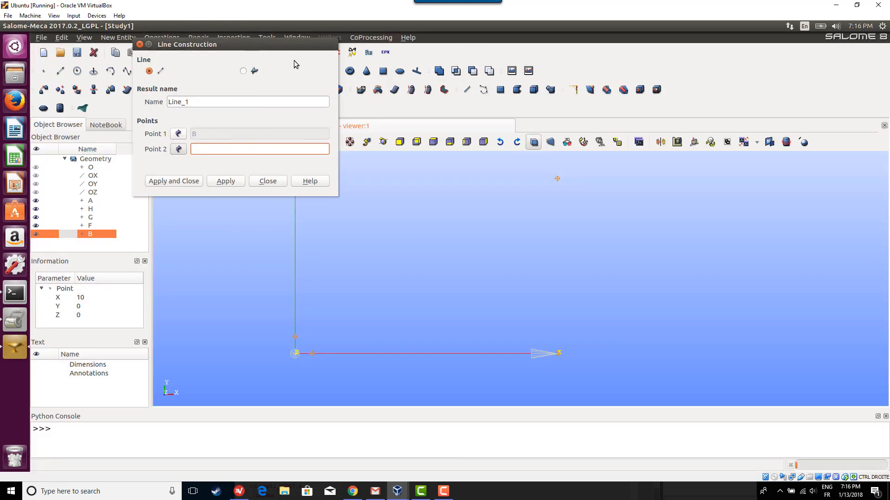
{"action": "left_click_drag", "start_coordinate": [287, 47], "coordinate": [745, 188]}
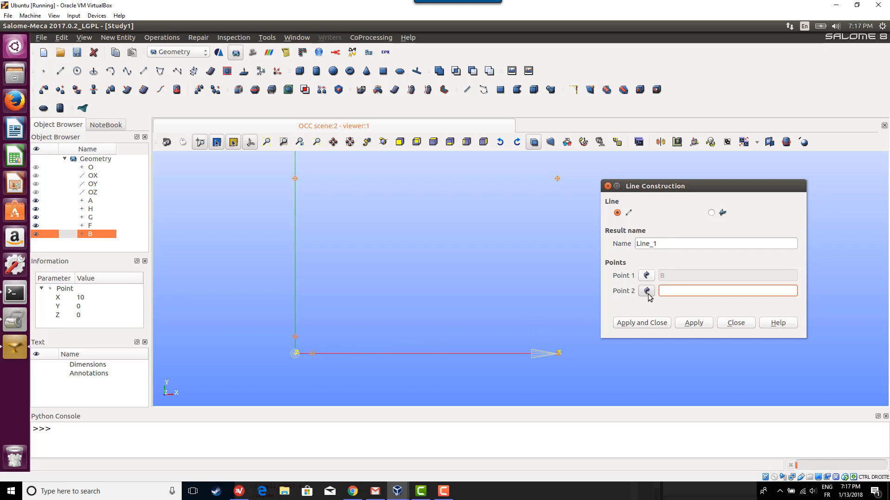
{"action": "left_click", "coordinate": [558, 354]}
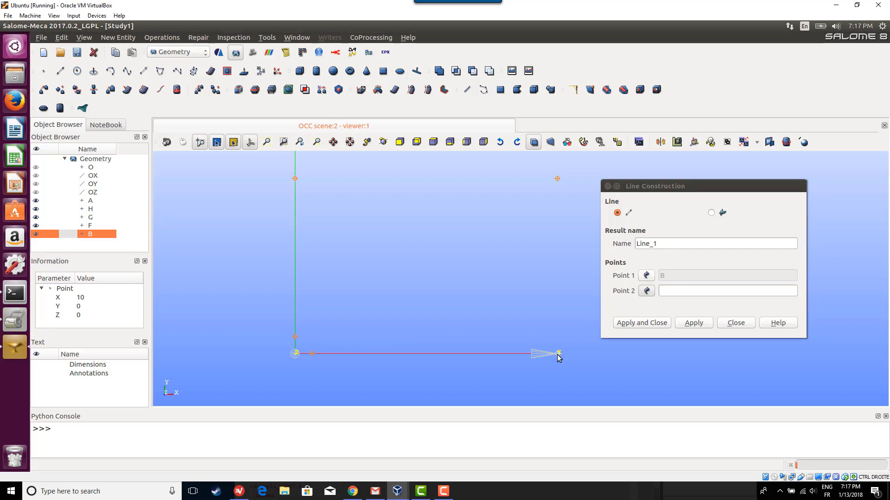
{"action": "double_click", "coordinate": [665, 244]}
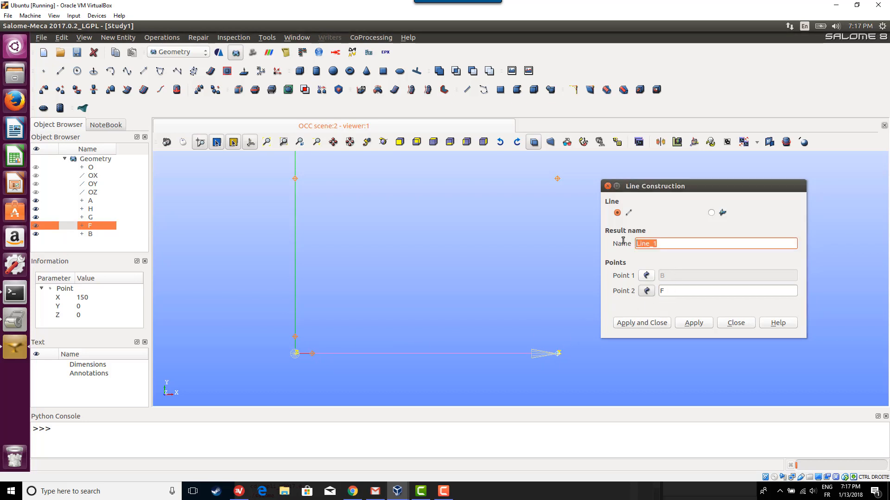
{"action": "type", "text": "BF"}
{"action": "left_click", "coordinate": [702, 324]}
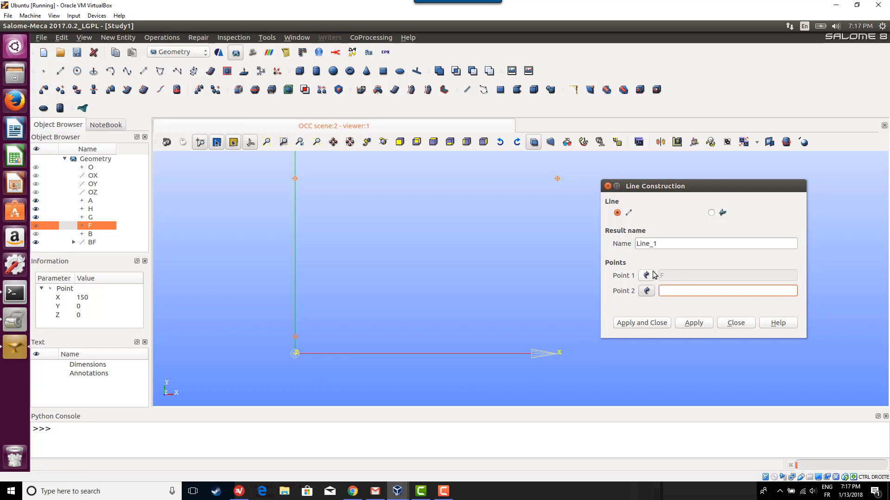
Create a line named FG from point F to point G
{"action": "left_click", "coordinate": [646, 291]}
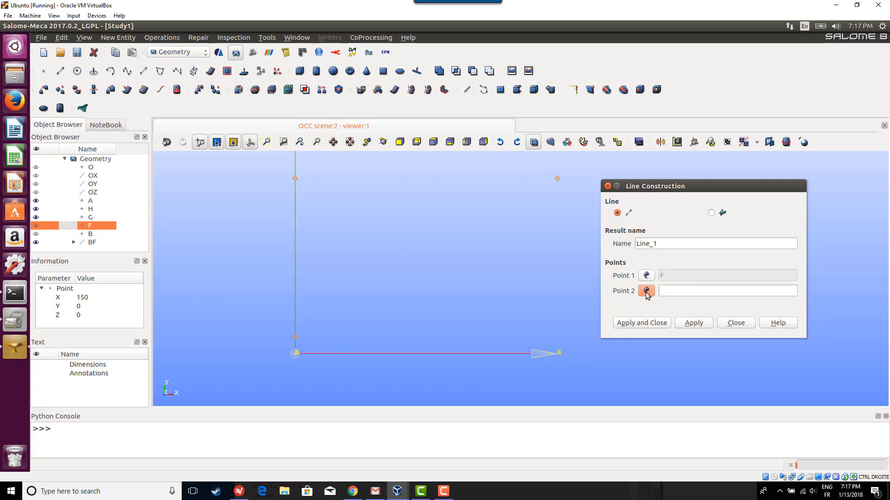
{"action": "left_click", "coordinate": [557, 179]}
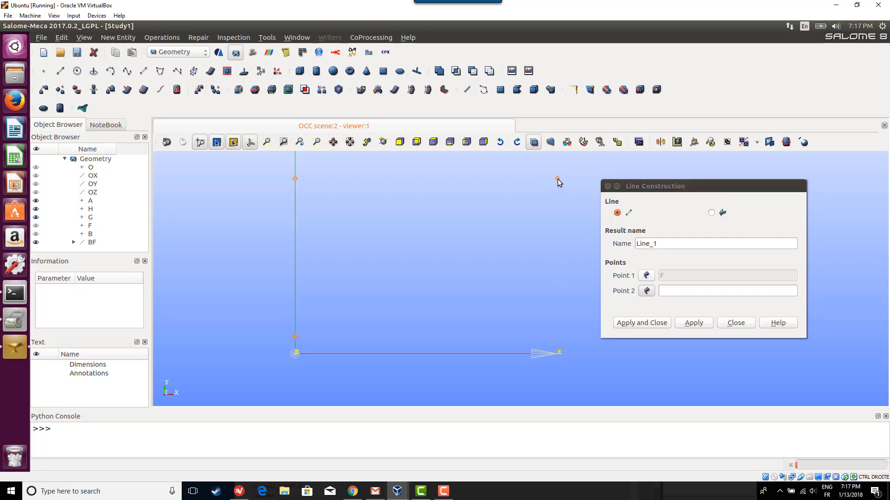
{"action": "left_click", "coordinate": [646, 291]}
{"action": "left_click", "coordinate": [557, 179]}
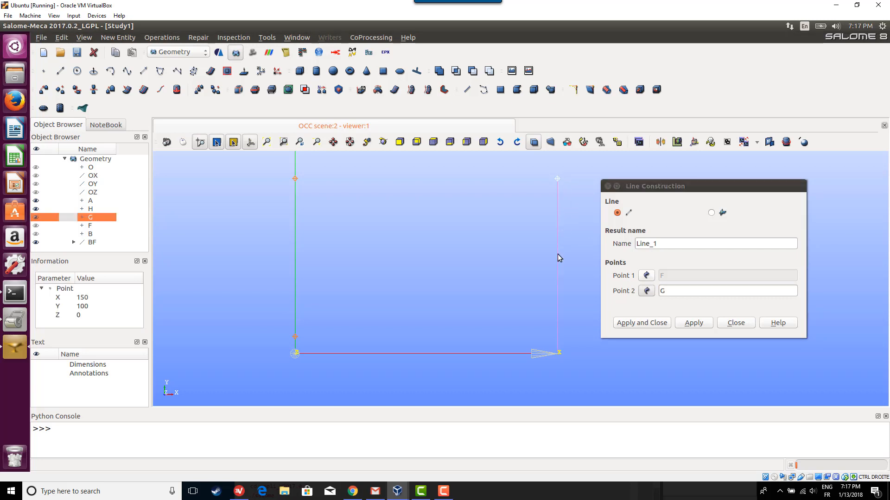
{"action": "double_click", "coordinate": [664, 242]}
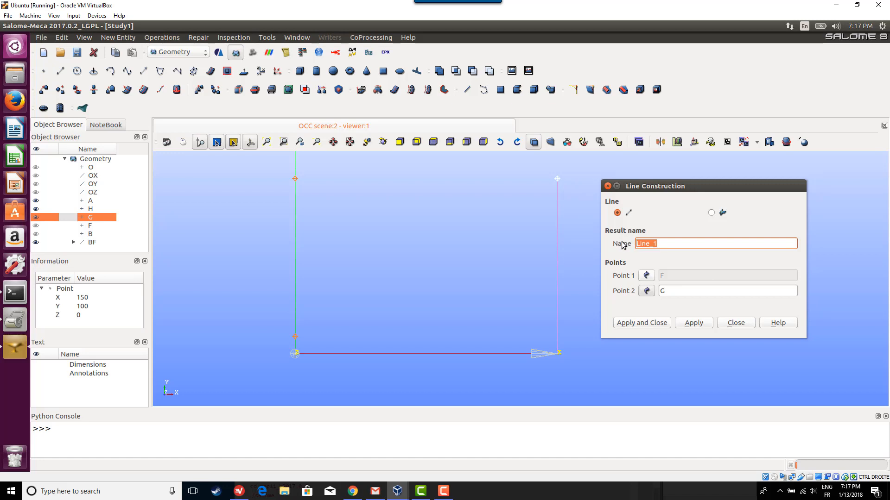
{"action": "type", "text": "FG"}
{"action": "left_click", "coordinate": [694, 323]}
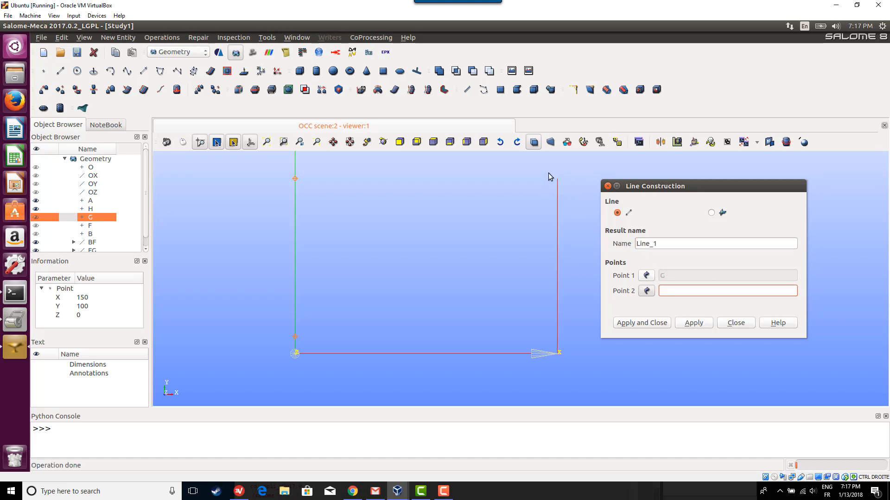
Create a line named GH from point G to point H
{"action": "left_click", "coordinate": [295, 182]}
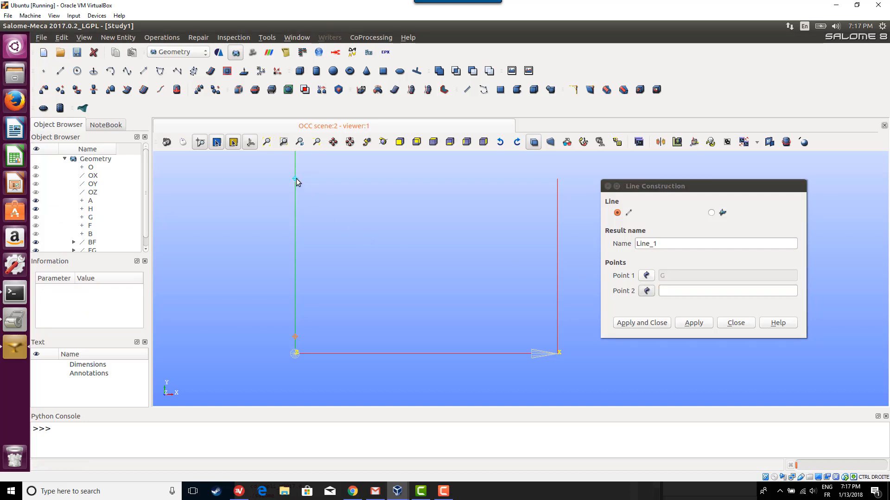
{"action": "left_click", "coordinate": [296, 179]}
{"action": "left_click_drag", "start_coordinate": [663, 245], "coordinate": [602, 247]}
{"action": "type", "text": "GH"}
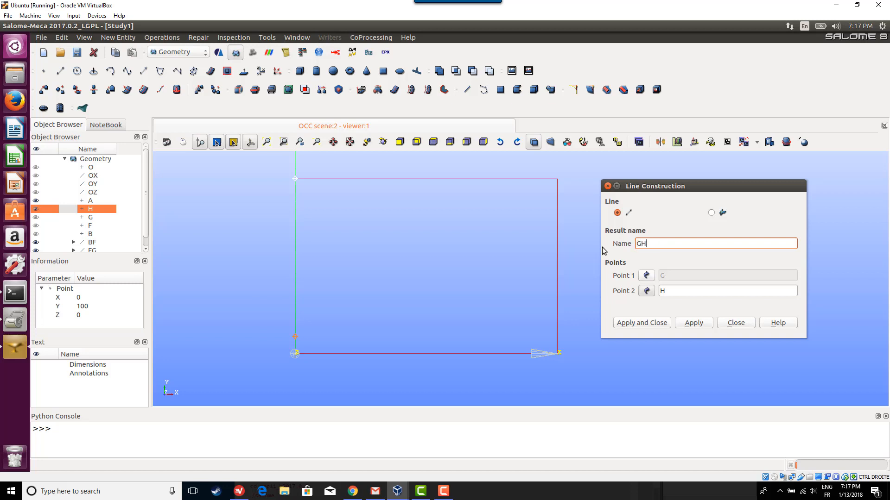
{"action": "left_click", "coordinate": [692, 323]}
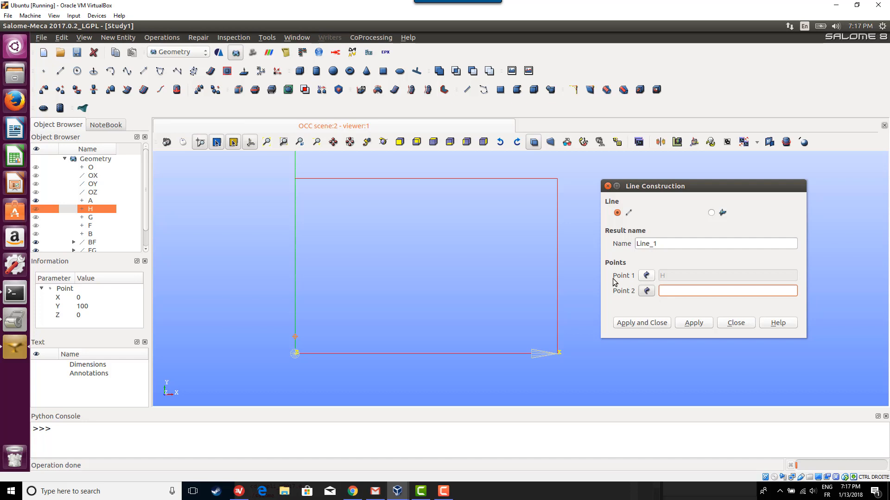
Create a line named HA from point H to point A and finish line construction
{"action": "left_click", "coordinate": [295, 337]}
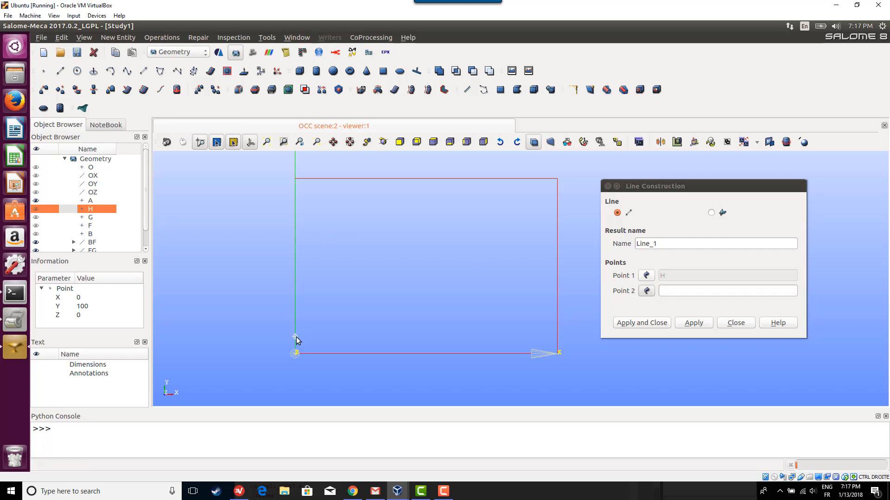
{"action": "left_click_drag", "start_coordinate": [668, 244], "coordinate": [636, 244]}
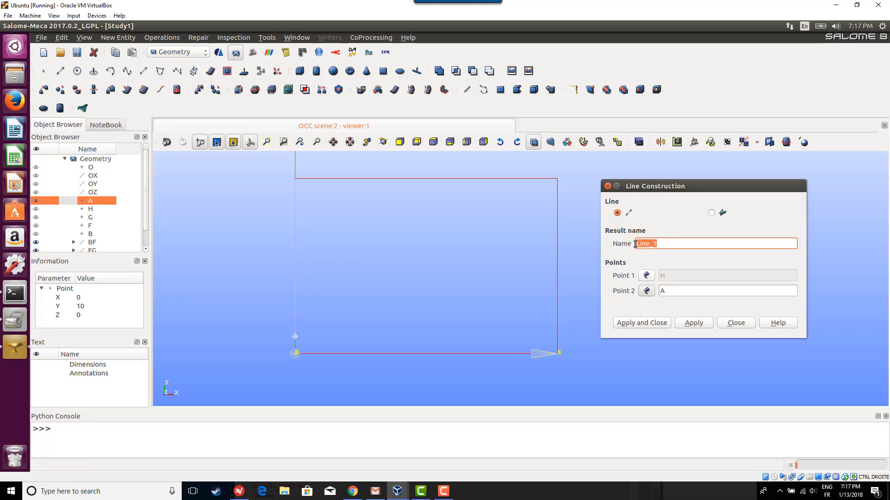
{"action": "type", "text": "HQ"}
{"action": "key", "text": "BackSpace"}
{"action": "type", "text": "A"}
{"action": "left_click", "coordinate": [662, 323]}
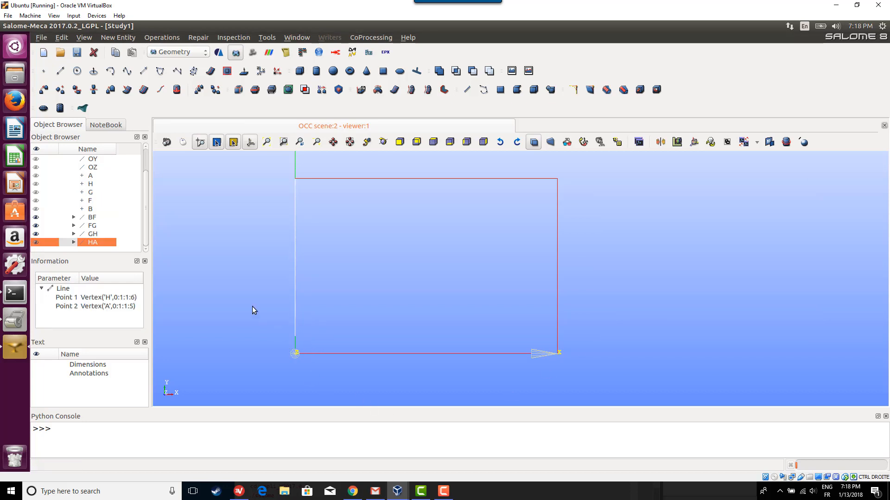
Create an arc from its centre and end points, with centre O, start point A and end point B
{"action": "scroll", "coordinate": [149, 179], "scroll_direction": "up", "scroll_amount": 1}
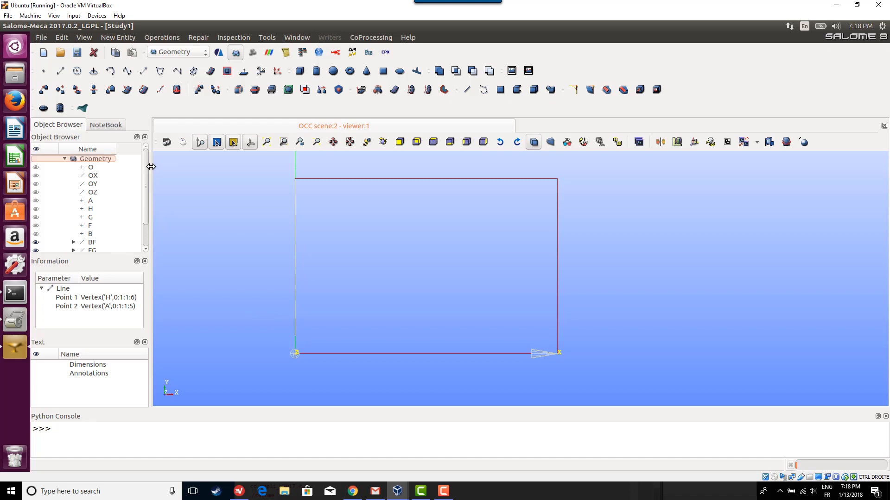
{"action": "left_click", "coordinate": [108, 73]}
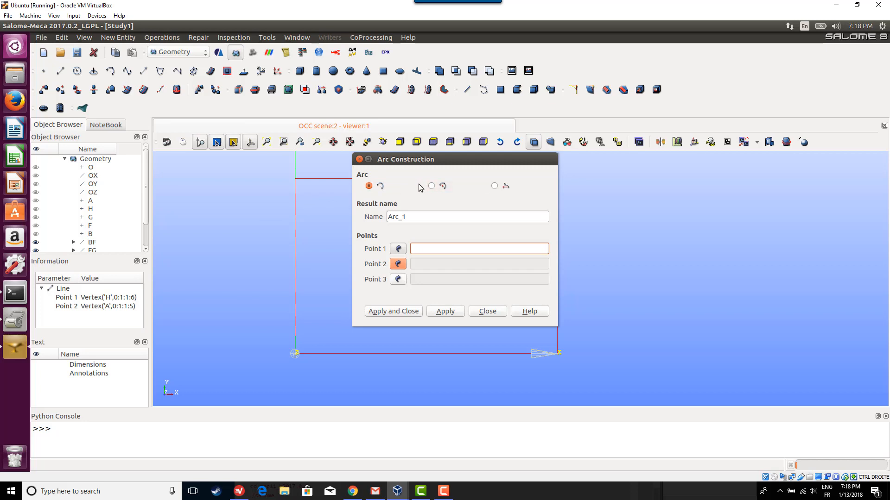
{"action": "left_click", "coordinate": [442, 187]}
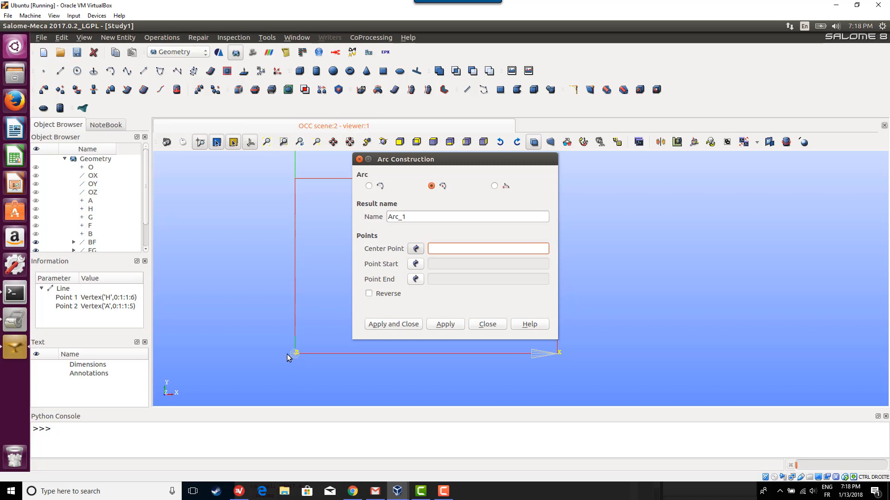
{"action": "left_click", "coordinate": [90, 167]}
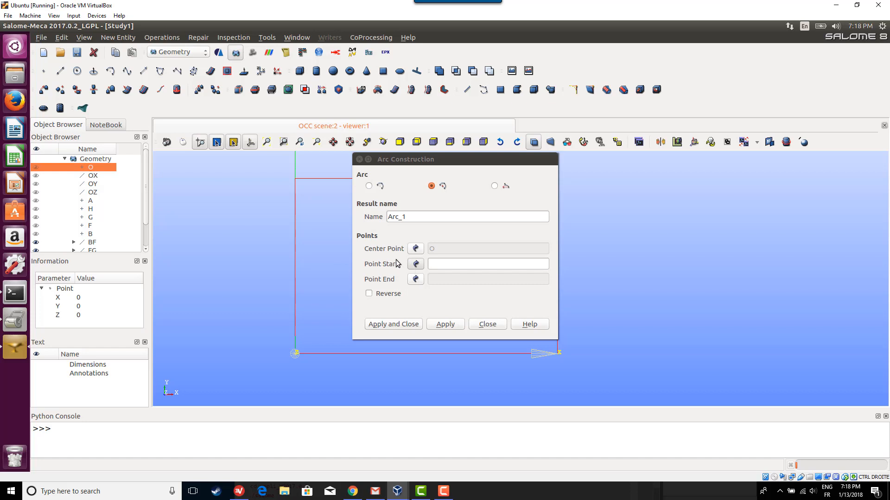
{"action": "left_click", "coordinate": [416, 265]}
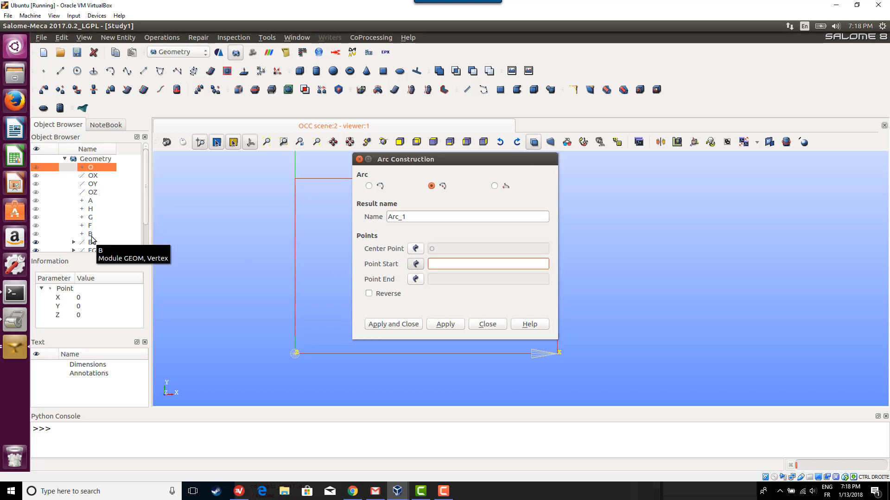
{"action": "left_click", "coordinate": [89, 201]}
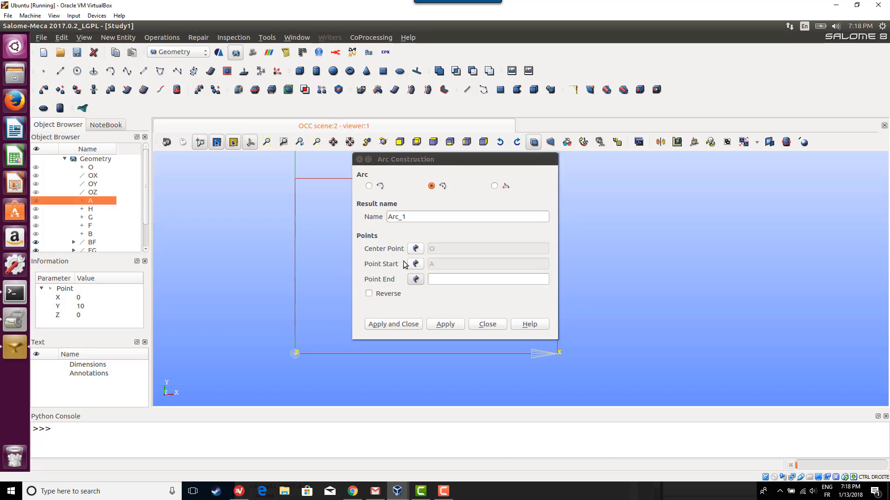
{"action": "left_click", "coordinate": [88, 234]}
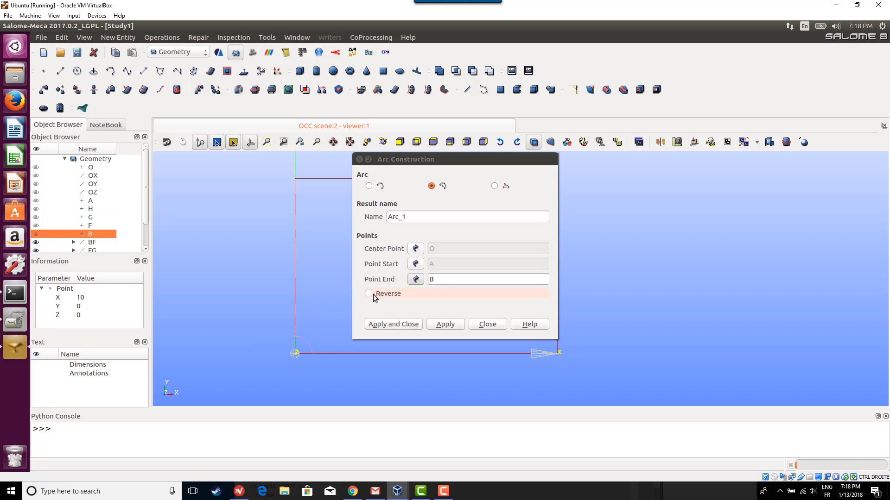
{"action": "left_click", "coordinate": [388, 327]}
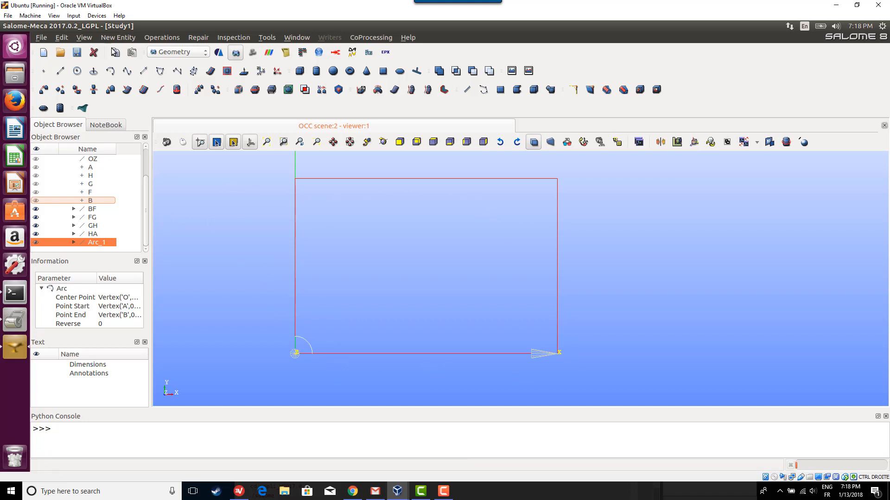
Start building a face from wires or edges and name it Quarter_Plate
{"action": "left_click", "coordinate": [118, 39]}
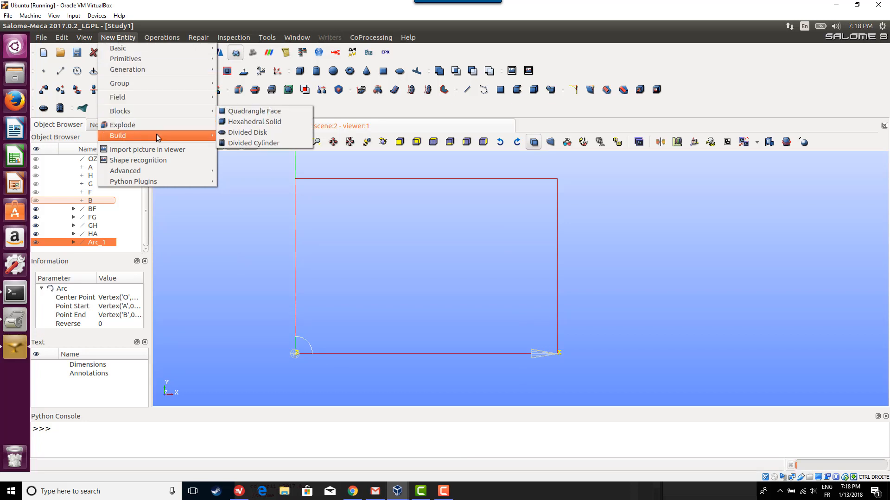
{"action": "mouse_move", "coordinate": [157, 134]}
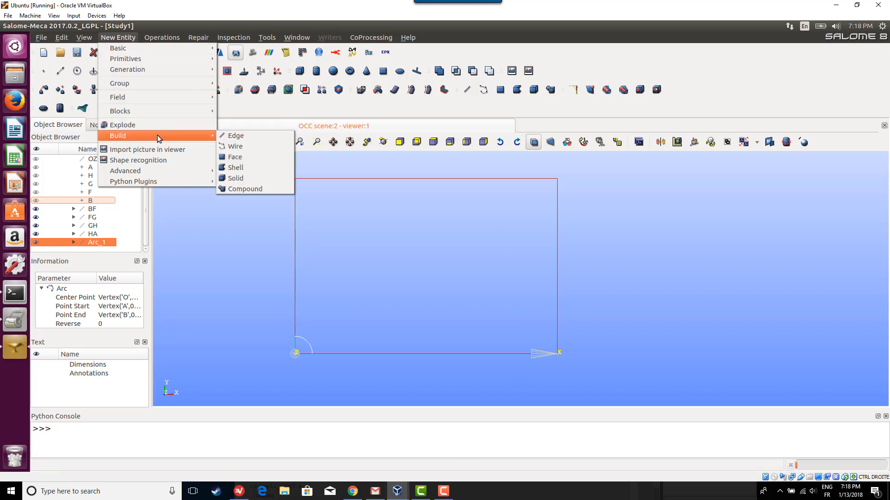
{"action": "left_click", "coordinate": [241, 160]}
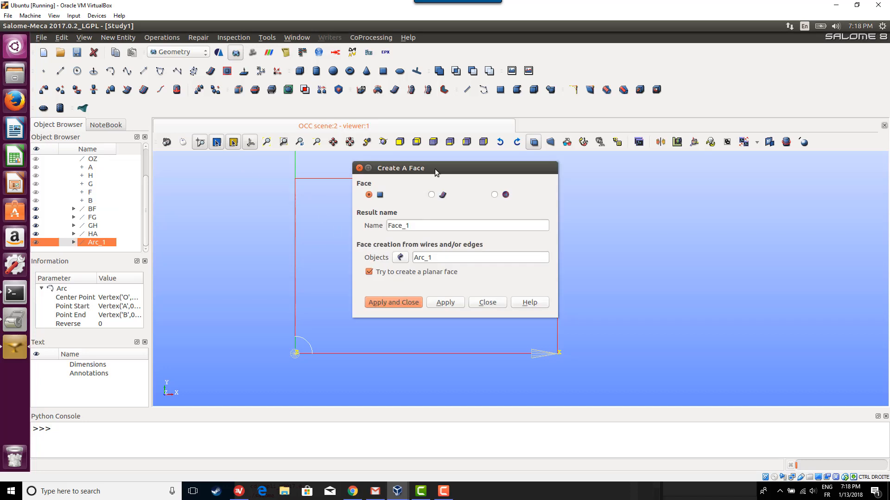
{"action": "left_click_drag", "start_coordinate": [435, 169], "coordinate": [678, 180]}
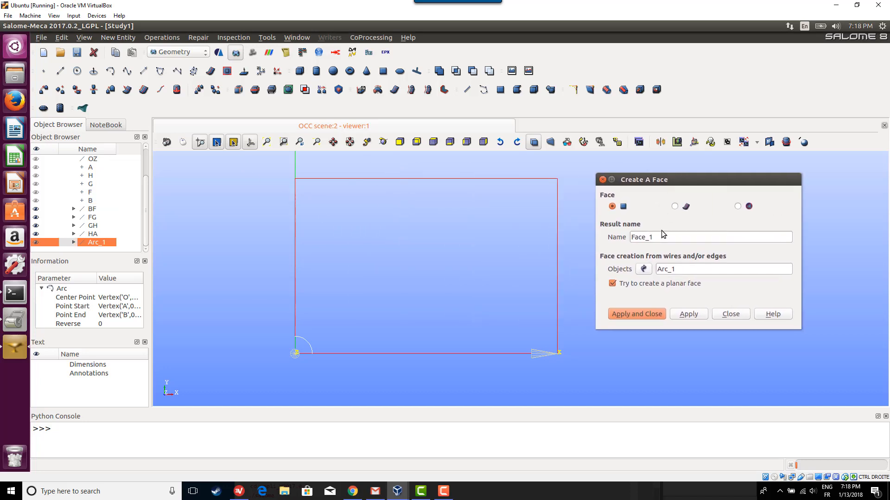
{"action": "double_click", "coordinate": [626, 237]}
{"action": "type", "text": "Au"}
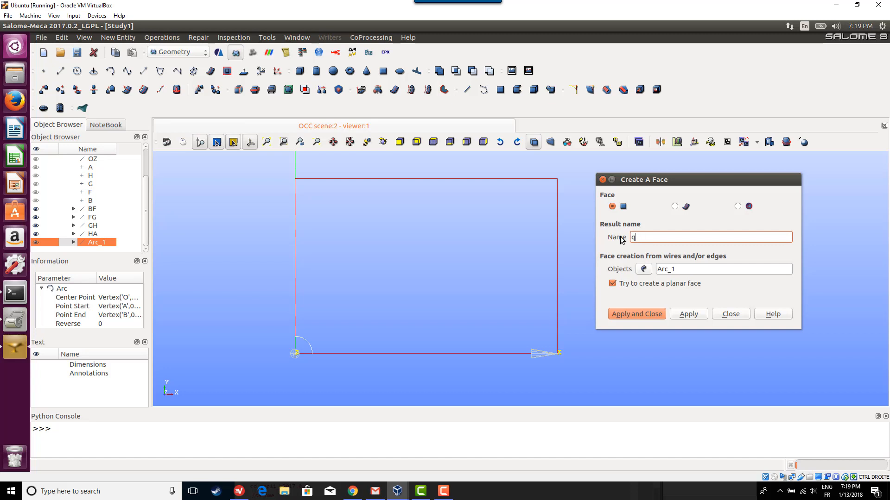
{"action": "key", "text": "BackSpace"}
{"action": "type", "text": "Quarter_PLat"}
{"action": "key", "text": "BackSpace"}
{"action": "key", "text": "BackSpace"}
{"action": "type", "text": "late"}
{"action": "left_click", "coordinate": [658, 315]}
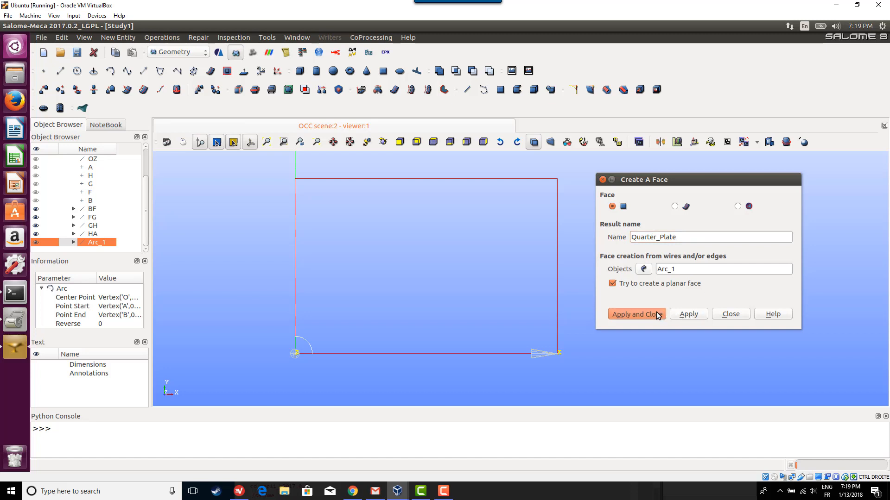
Set lines BF, FG, GH, HA and the arc as the face's boundary objects and create the face
{"action": "left_click", "coordinate": [554, 257]}
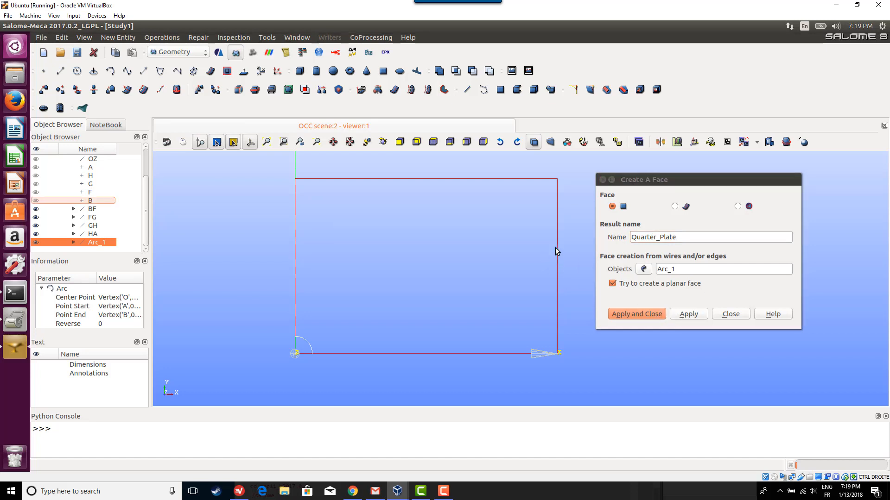
{"action": "left_click", "coordinate": [647, 270]}
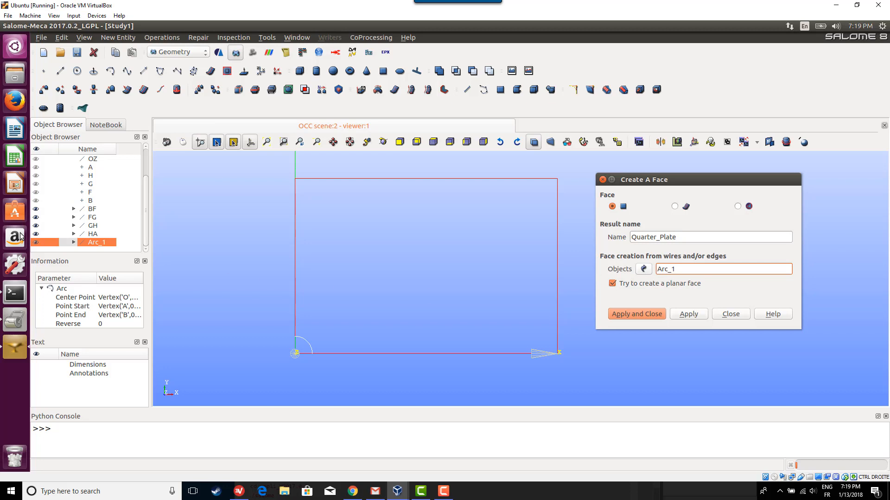
{"action": "left_click", "coordinate": [92, 210]}
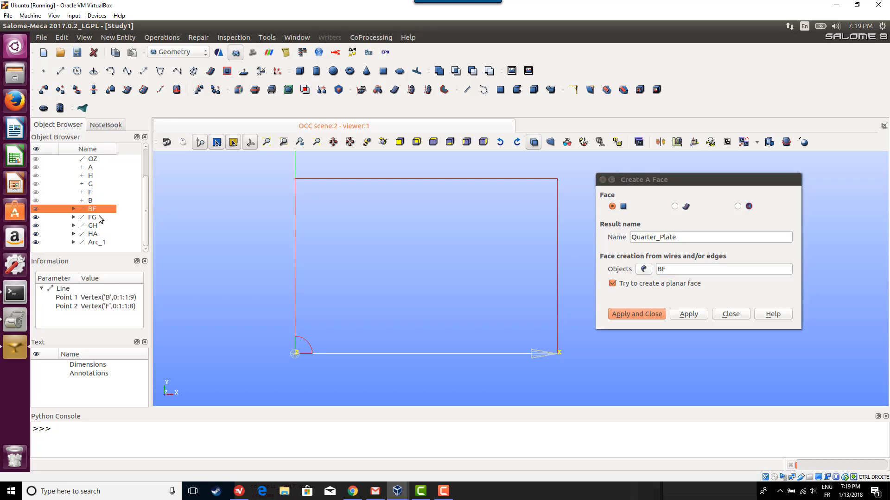
{"action": "left_click", "coordinate": [95, 243], "text": "shift"}
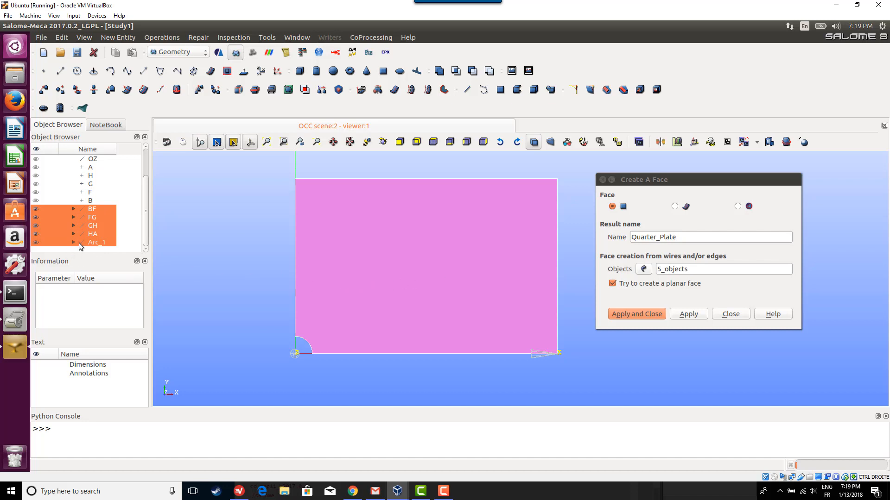
{"action": "left_click", "coordinate": [631, 318]}
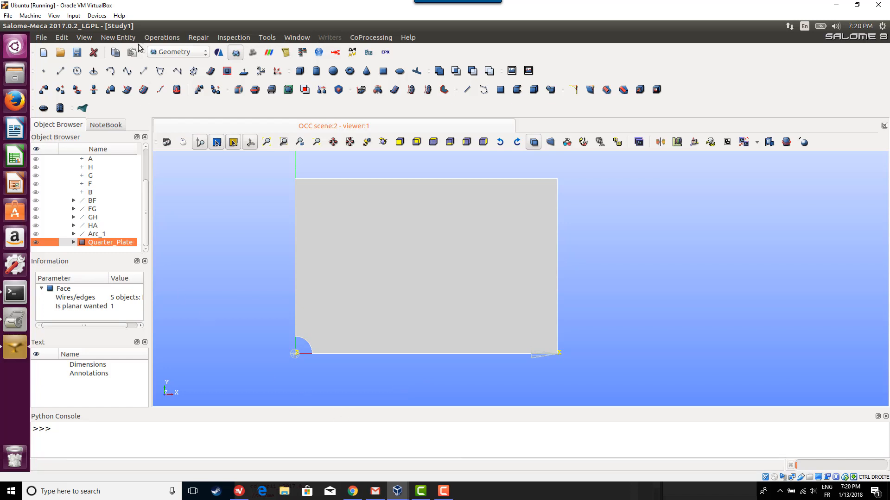
Start creating a group on Quarter_Plate with edges as the shape type
{"action": "left_click", "coordinate": [120, 40]}
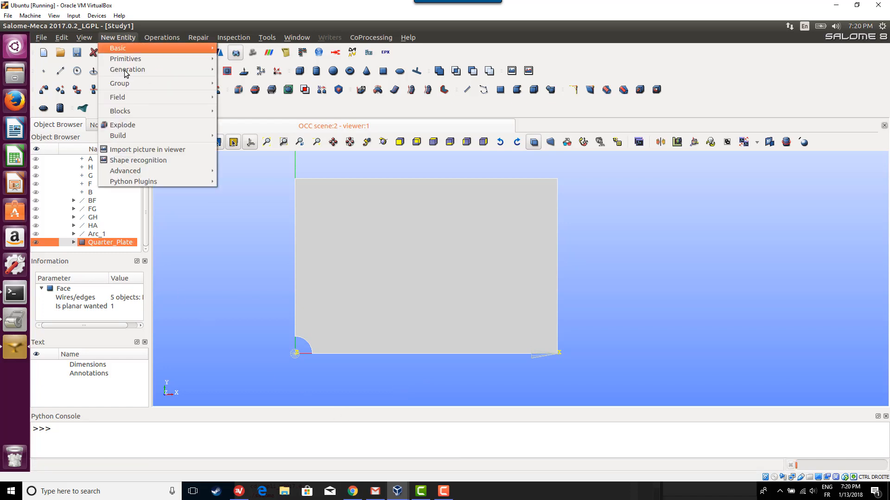
{"action": "mouse_move", "coordinate": [150, 84]}
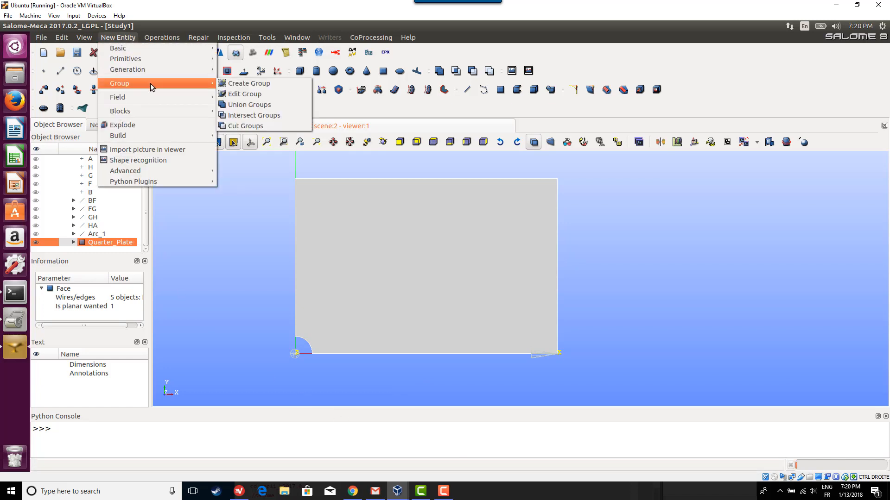
{"action": "left_click", "coordinate": [266, 86]}
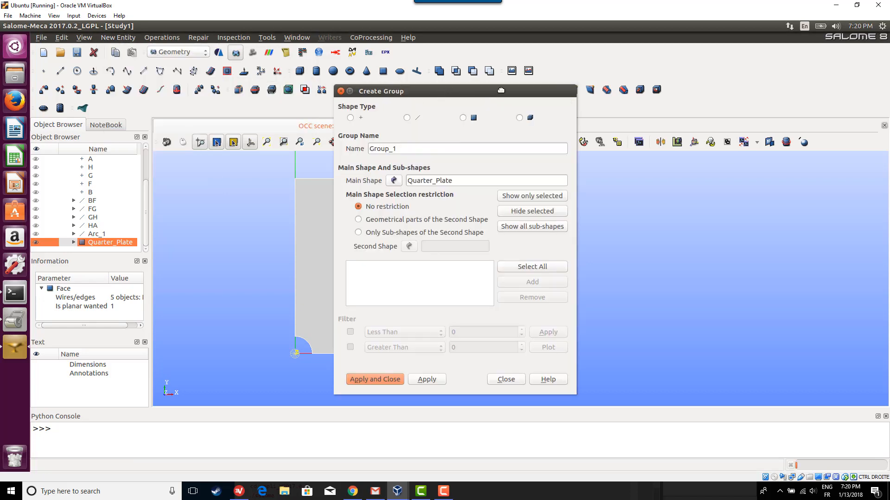
{"action": "left_click_drag", "start_coordinate": [501, 90], "coordinate": [763, 81]}
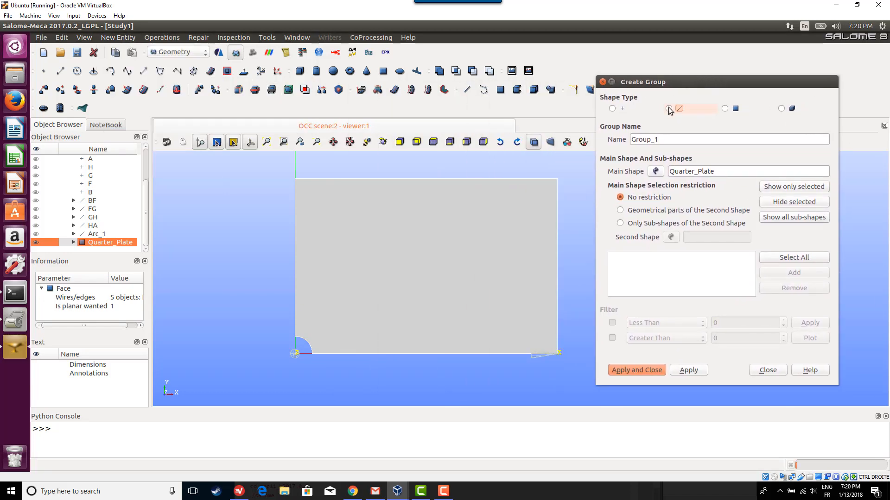
{"action": "left_click", "coordinate": [669, 109]}
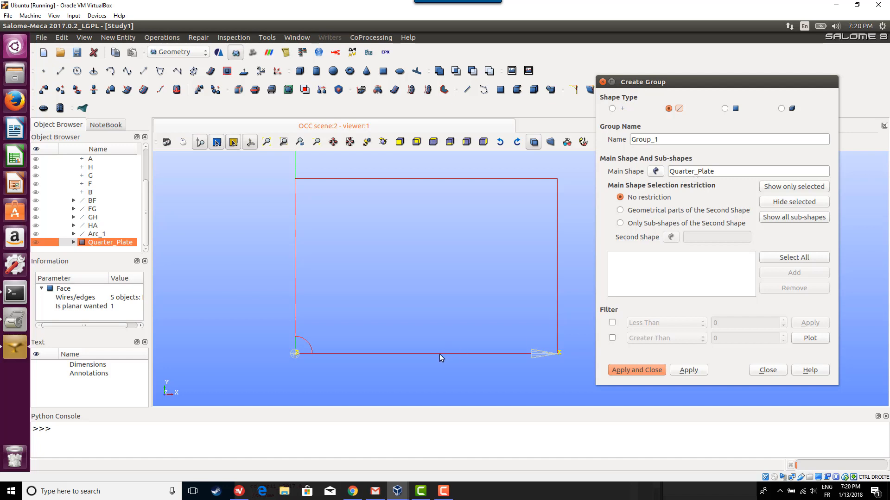
Display Quarter_Plate and create an edge group named Bottom from the plate's lower straight edge
{"action": "left_click", "coordinate": [333, 354]}
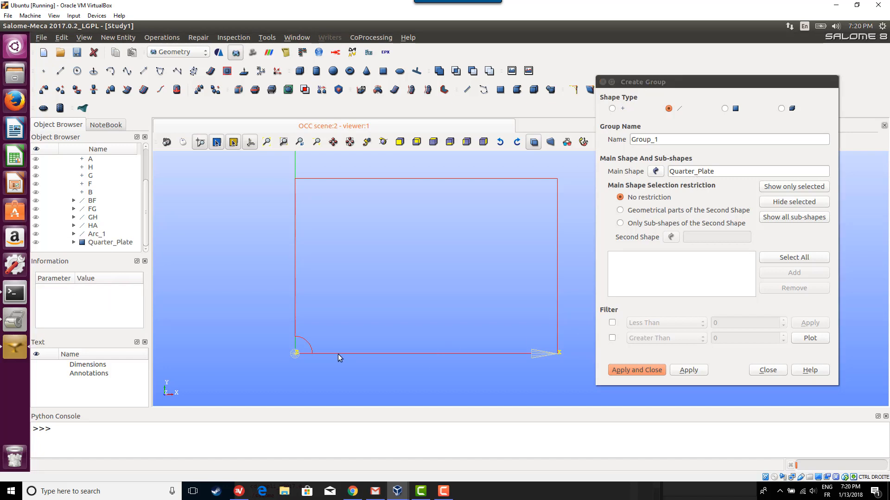
{"action": "left_click", "coordinate": [658, 175]}
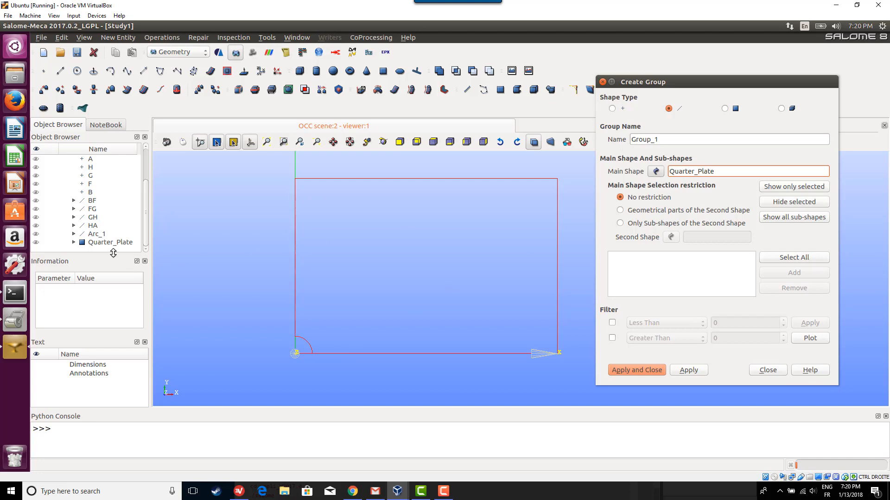
{"action": "left_click", "coordinate": [39, 243]}
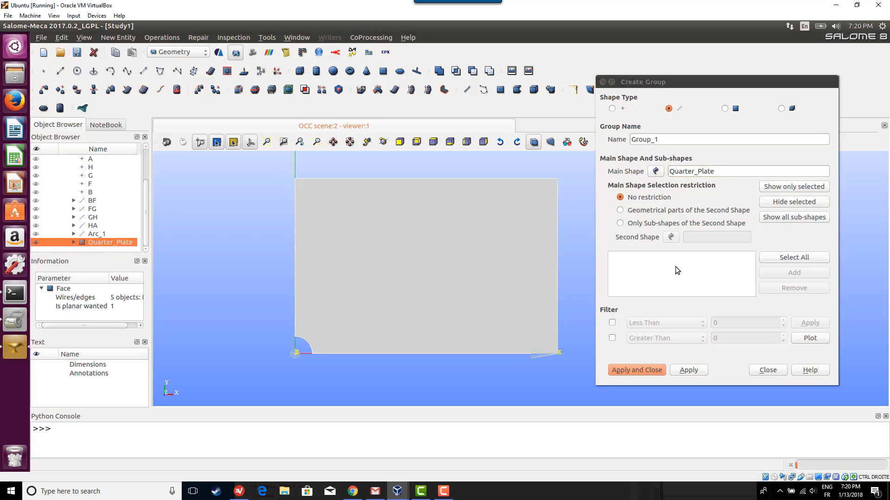
{"action": "left_click", "coordinate": [523, 354]}
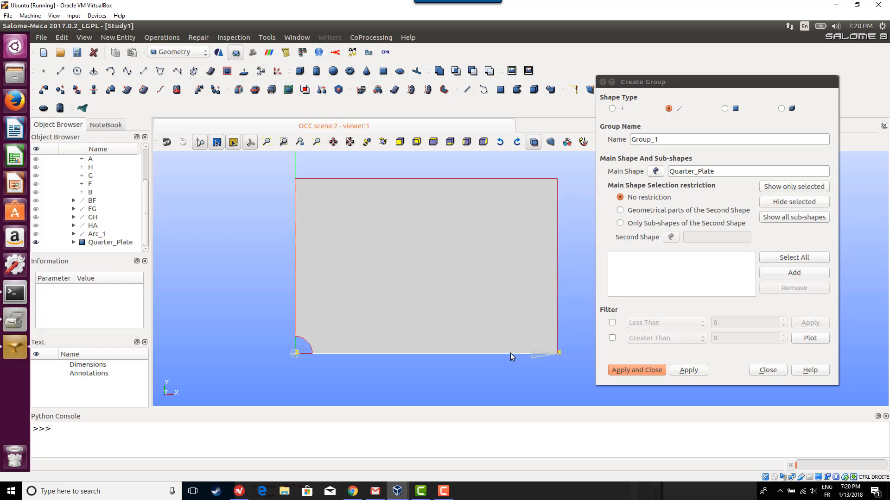
{"action": "left_click", "coordinate": [786, 272]}
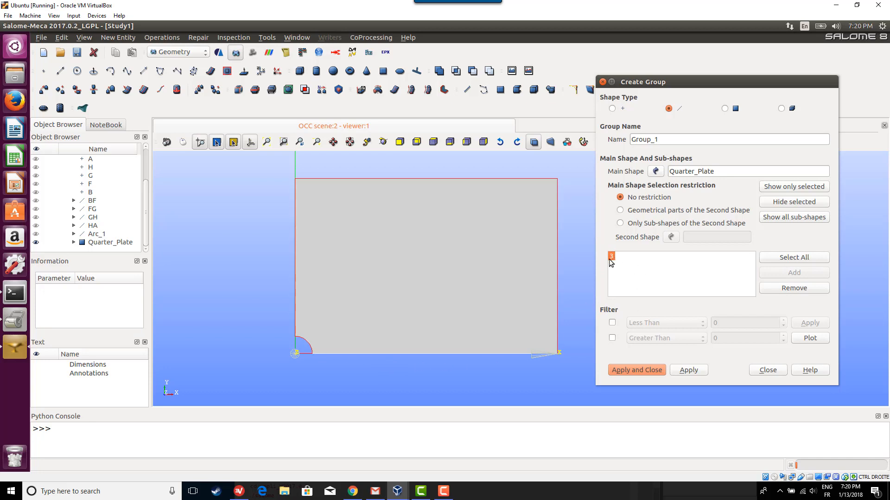
{"action": "left_click_drag", "start_coordinate": [668, 140], "coordinate": [623, 143]}
{"action": "type", "text": "Bottom"}
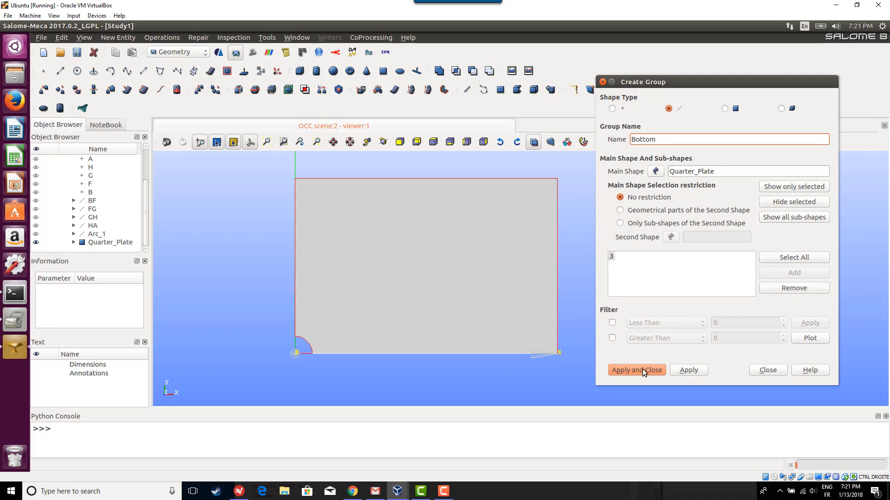
{"action": "left_click", "coordinate": [685, 370]}
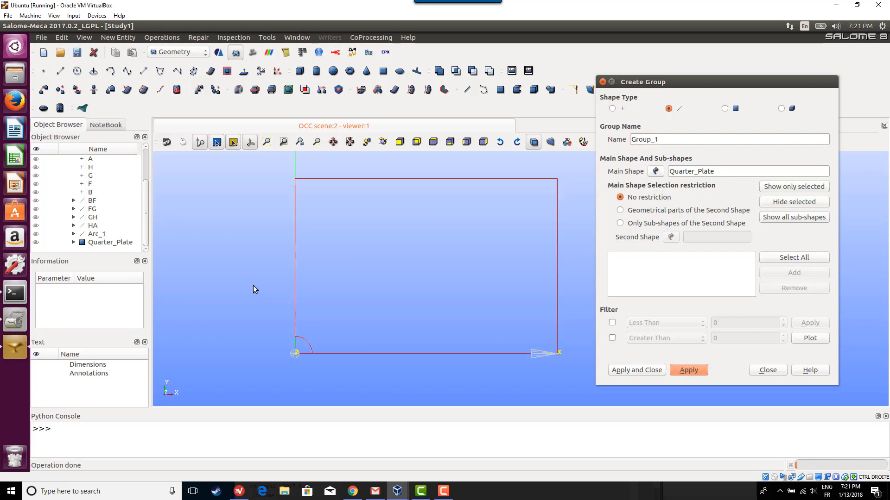
Expand Quarter_Plate in the object tree and create an edge group named Top from the plate's upper edge
{"action": "left_click_drag", "start_coordinate": [146, 231], "coordinate": [147, 252]}
{"action": "left_click", "coordinate": [74, 242]}
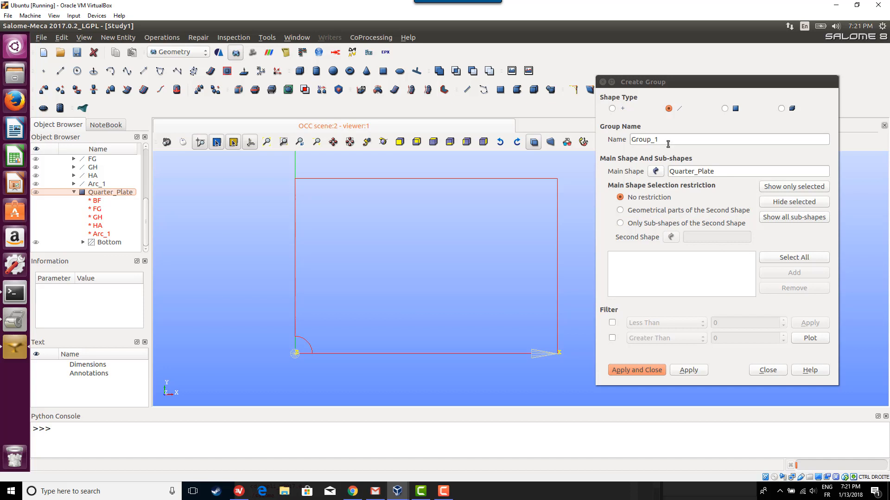
{"action": "double_click", "coordinate": [638, 139]}
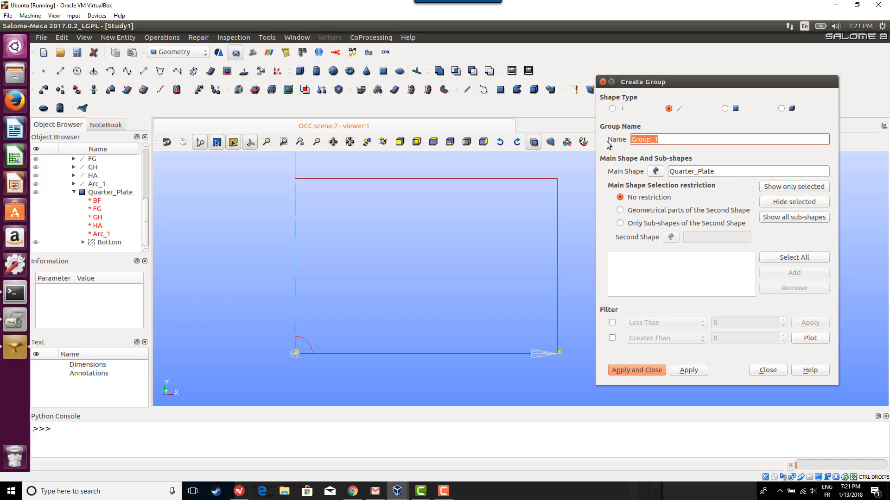
{"action": "type", "text": "Top"}
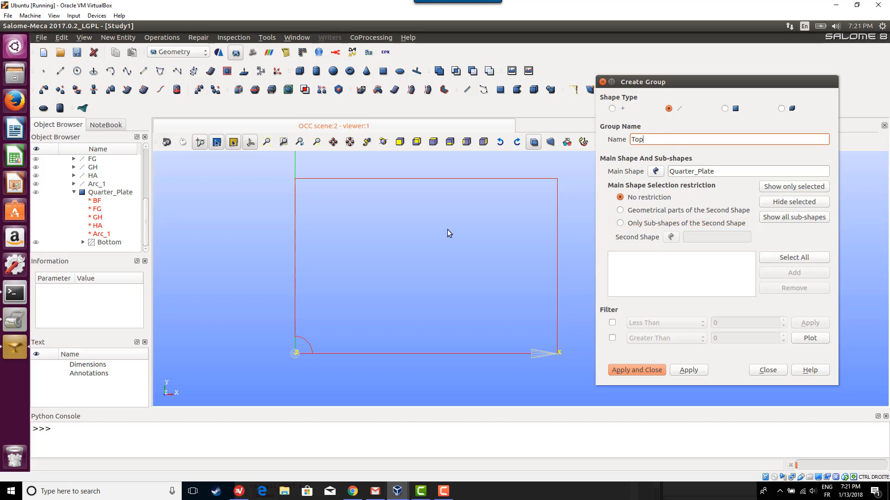
{"action": "left_click", "coordinate": [408, 181]}
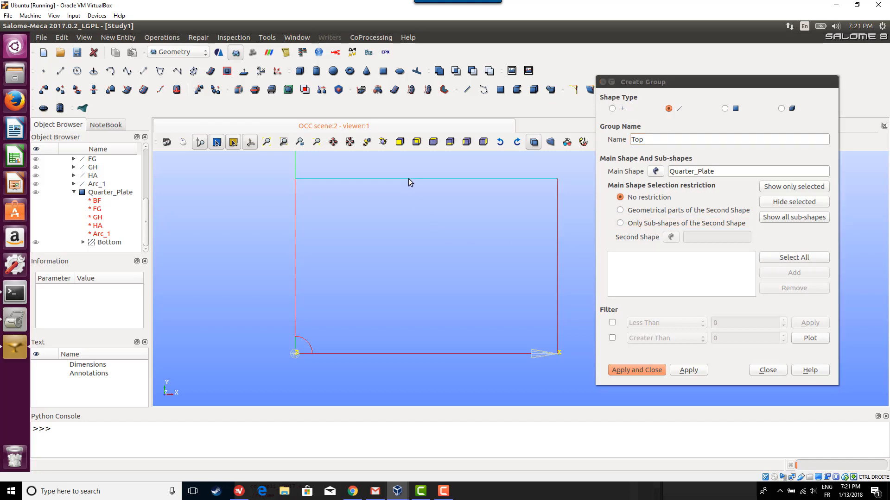
{"action": "left_click", "coordinate": [408, 178]}
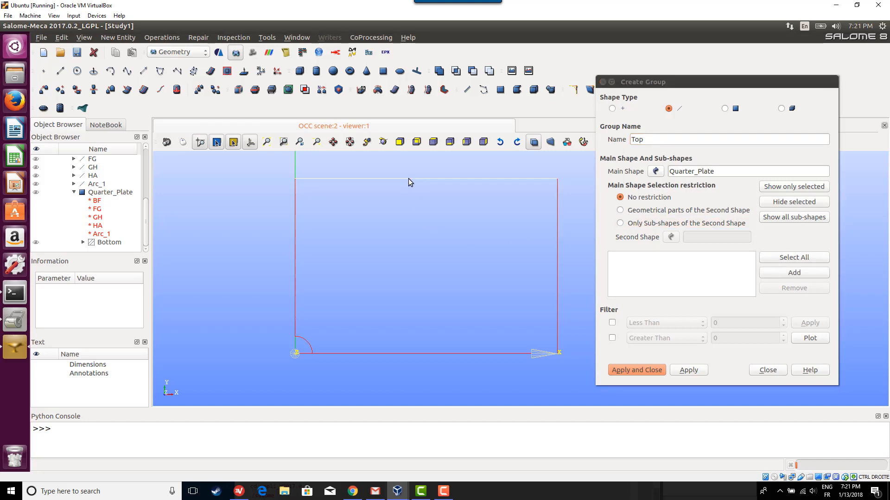
{"action": "left_click", "coordinate": [767, 276]}
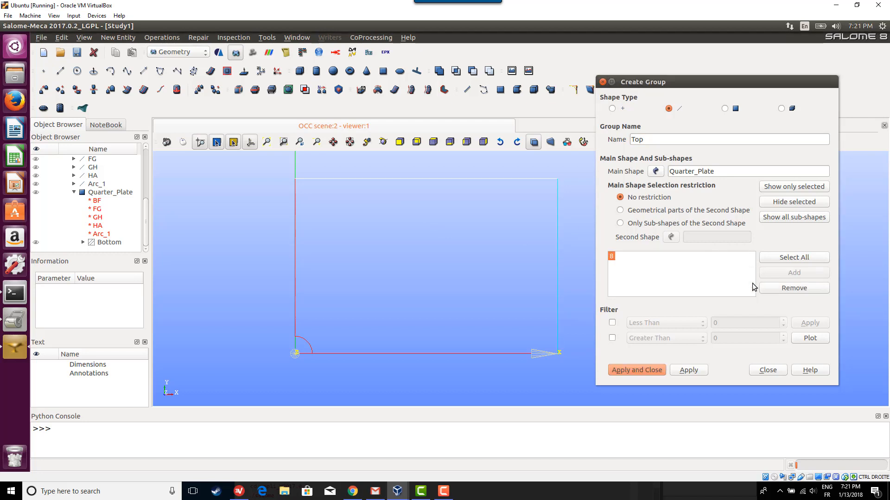
{"action": "left_click", "coordinate": [682, 373]}
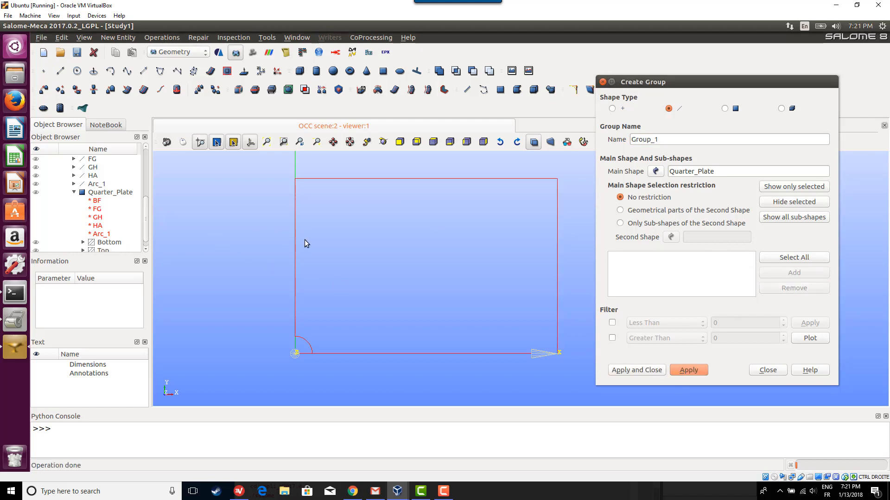
Create an edge group named Left from the plate's left vertical edge
{"action": "left_click", "coordinate": [295, 246]}
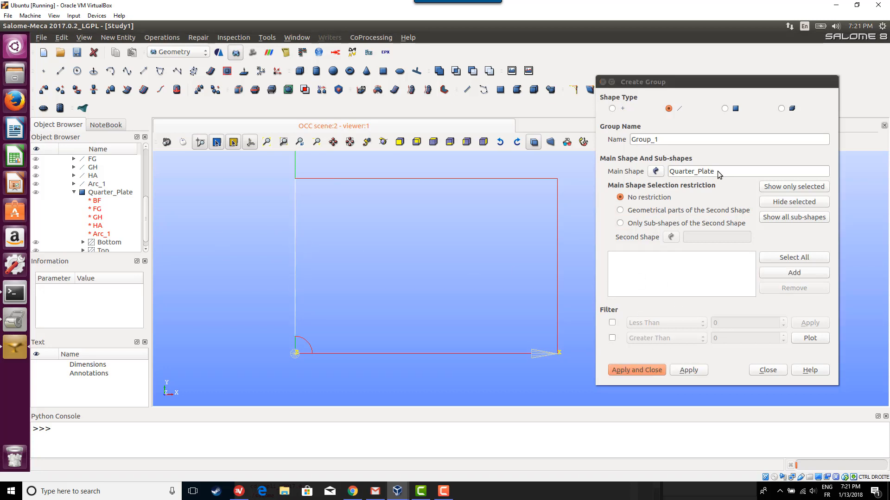
{"action": "left_click_drag", "start_coordinate": [676, 140], "coordinate": [593, 144]}
{"action": "type", "text": "Left"}
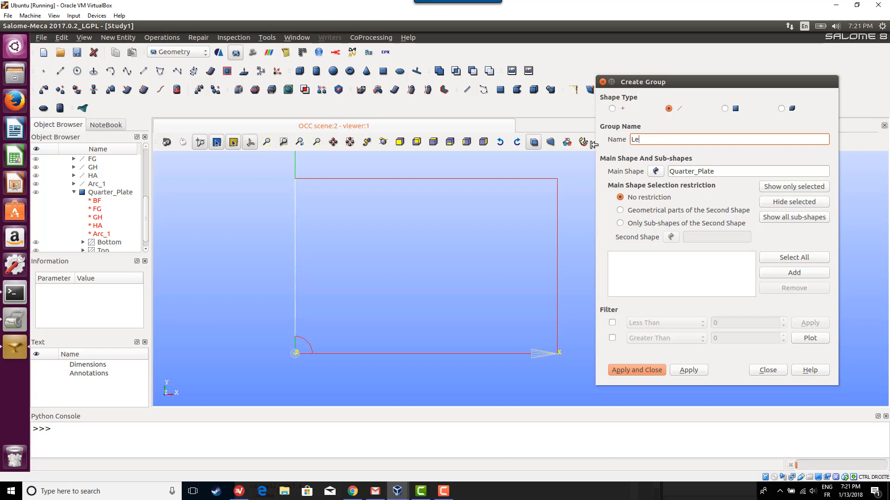
{"action": "left_click", "coordinate": [772, 272]}
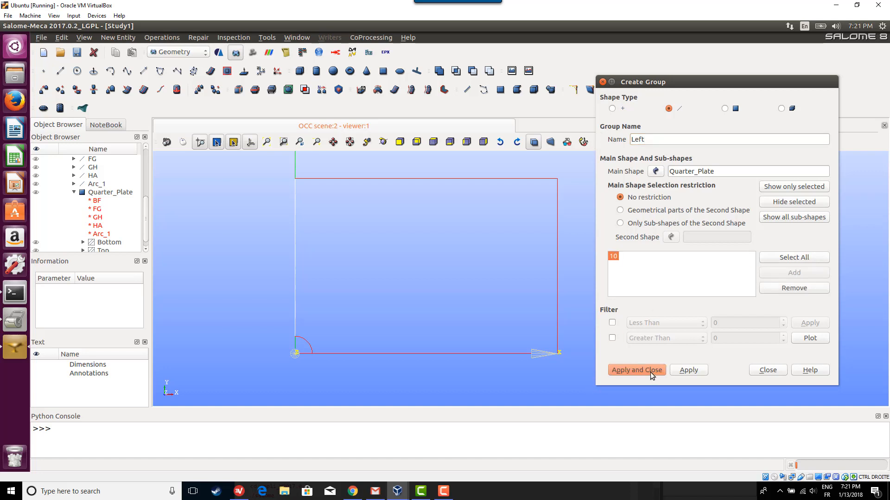
{"action": "left_click", "coordinate": [679, 371]}
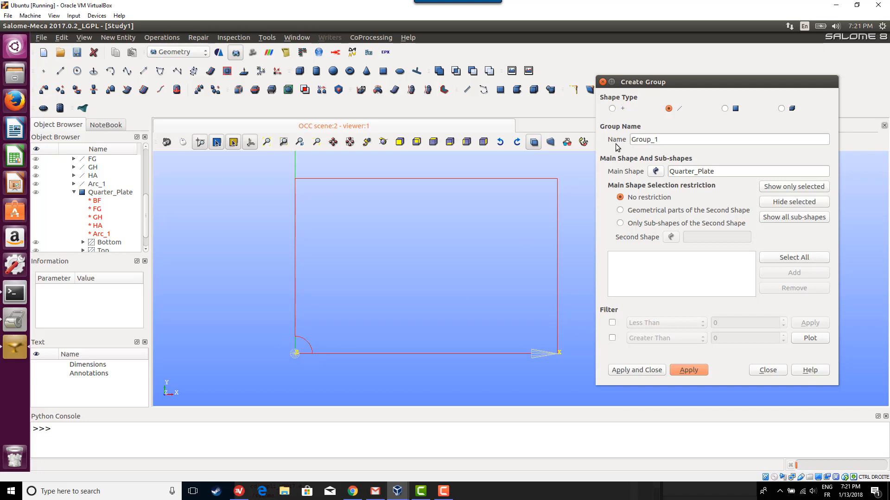
Switch the group's shape type to vertices and create group A from the arc's endpoint on the left edge
{"action": "left_click", "coordinate": [612, 109]}
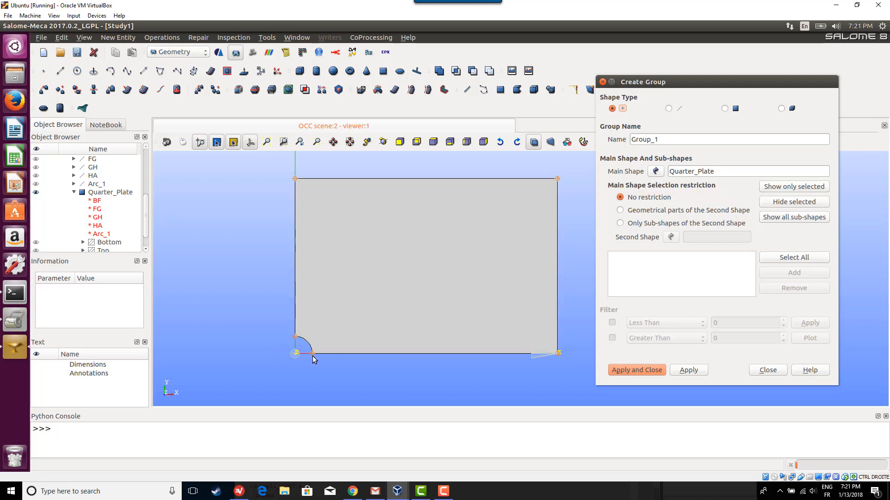
{"action": "left_click", "coordinate": [293, 341]}
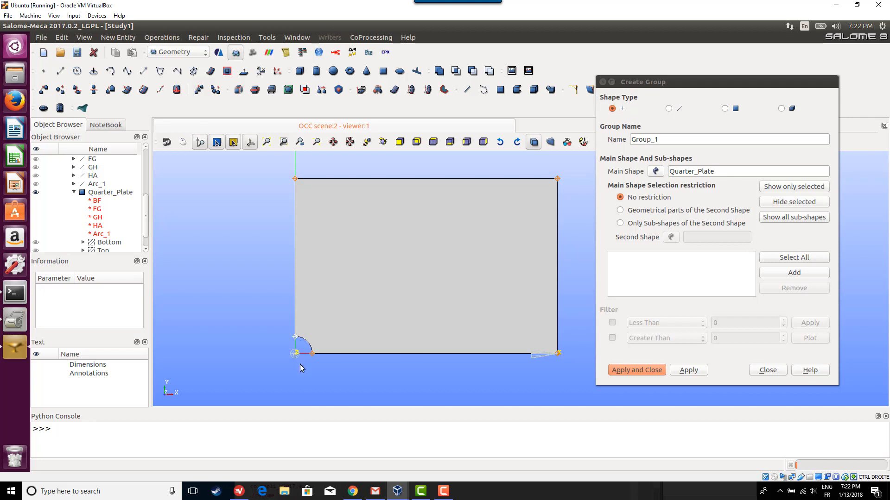
{"action": "left_click", "coordinate": [775, 273]}
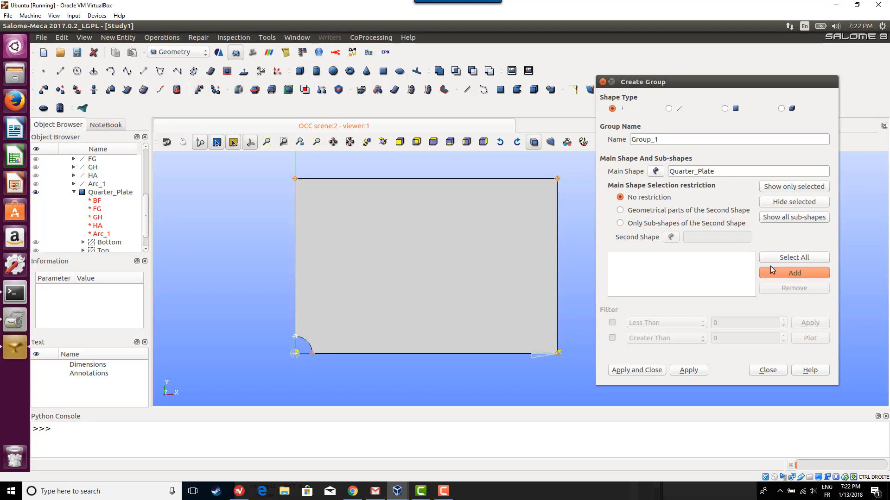
{"action": "double_click", "coordinate": [655, 139]}
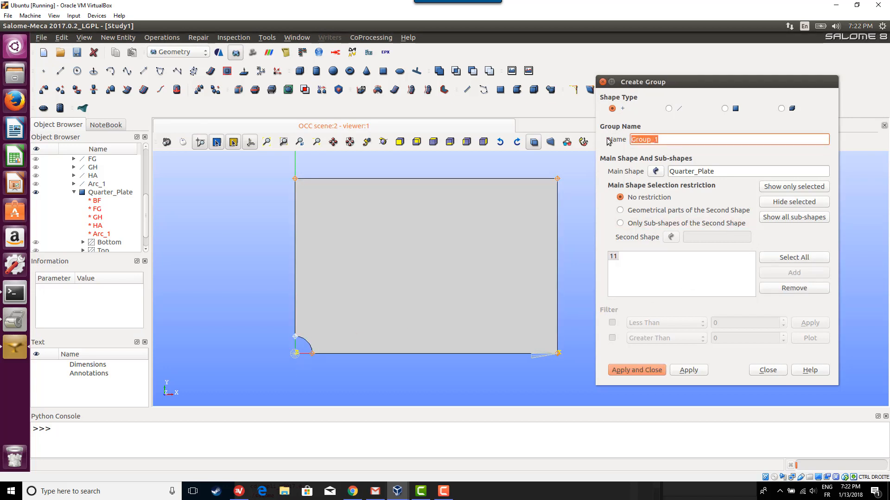
{"action": "type", "text": "A"}
{"action": "left_click", "coordinate": [701, 369]}
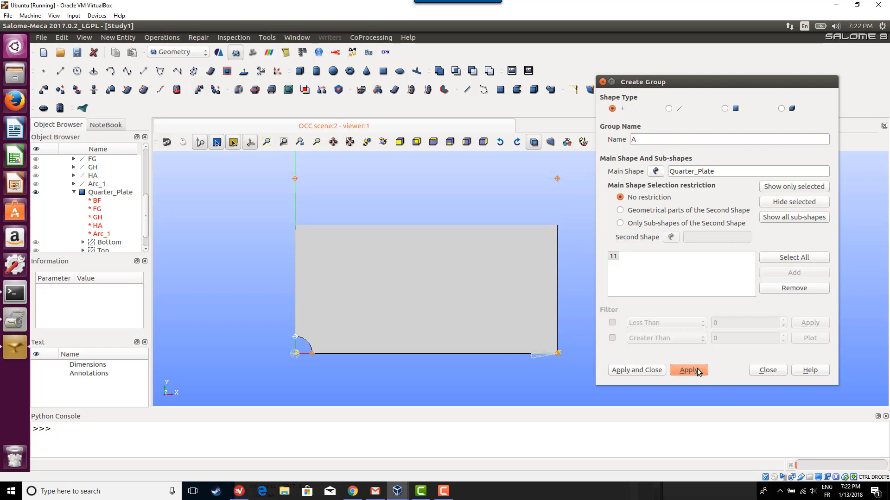
Create a vertex group named B from the arc's endpoint on the bottom edge and finish group creation
{"action": "left_click", "coordinate": [311, 354]}
{"action": "double_click", "coordinate": [665, 141]}
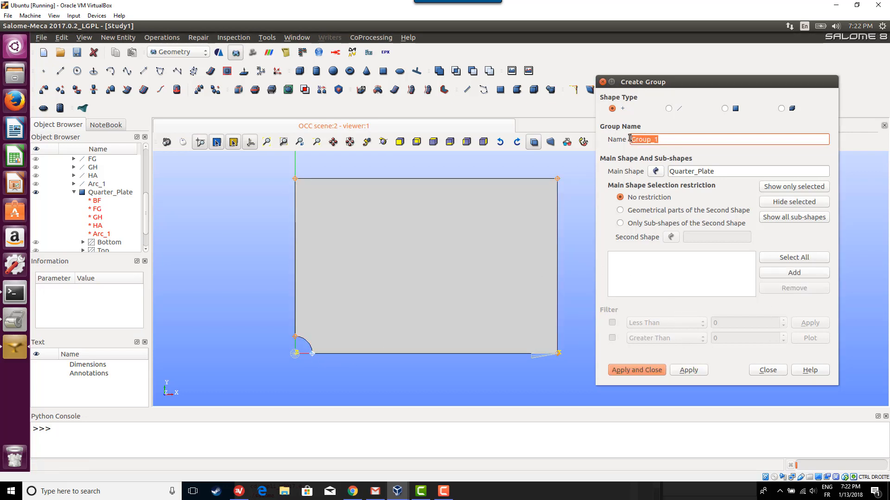
{"action": "type", "text": "B"}
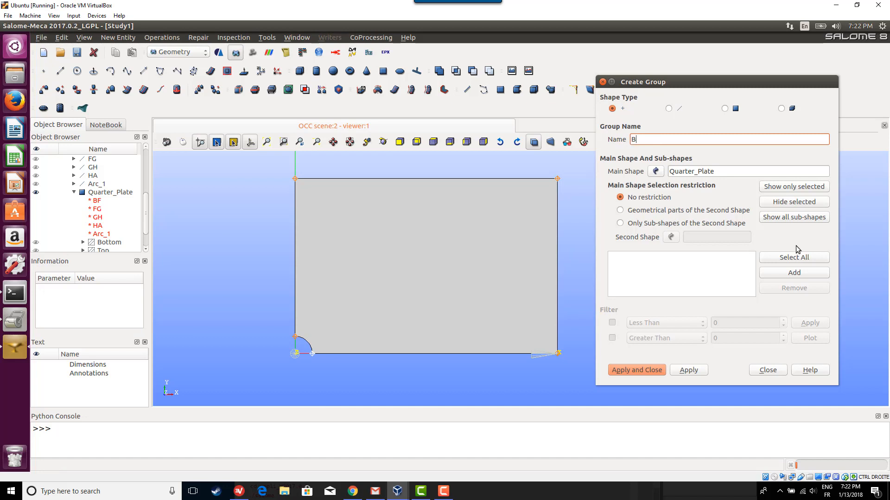
{"action": "left_click", "coordinate": [809, 275]}
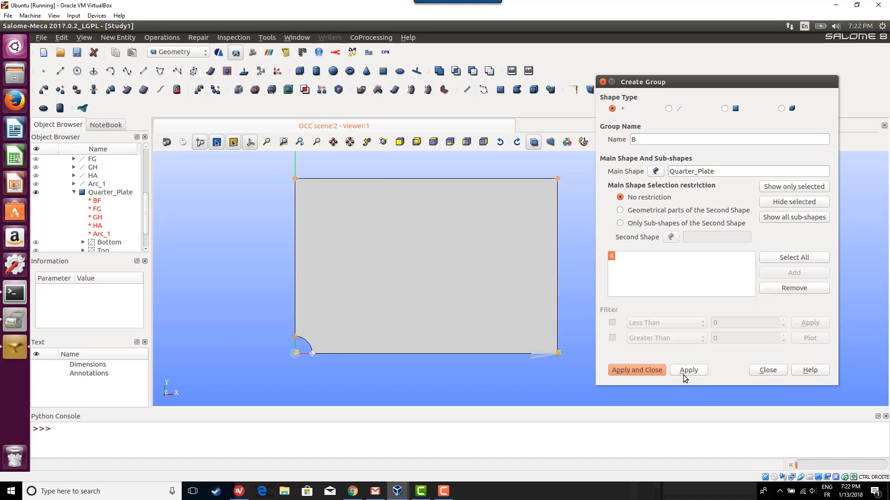
{"action": "left_click", "coordinate": [656, 369]}
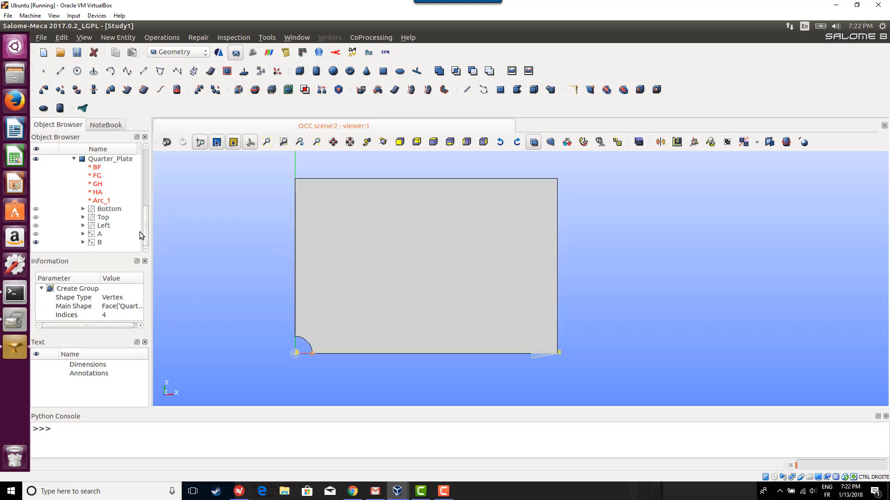
Collapse Quarter_Plate in the object tree and switch from the Geometry module to the Mesh module
{"action": "scroll", "coordinate": [146, 224], "scroll_direction": "up", "scroll_amount": 1}
{"action": "scroll", "coordinate": [151, 227], "scroll_direction": "down", "scroll_amount": 1}
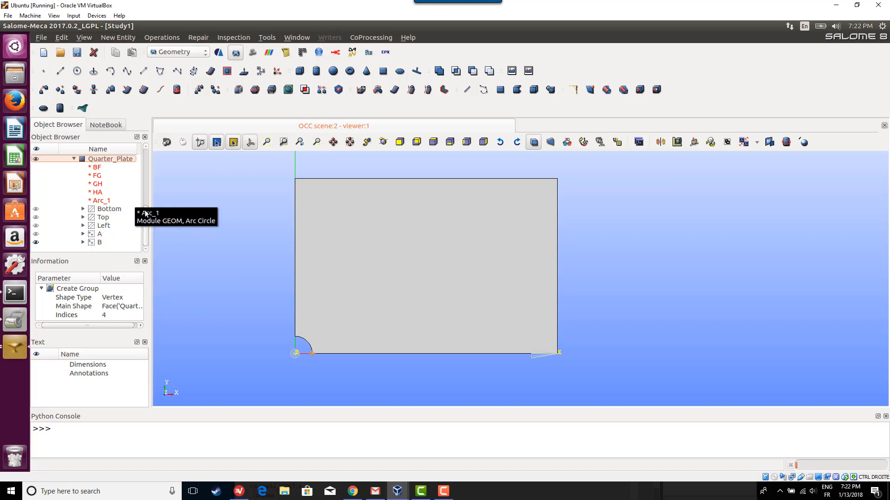
{"action": "left_click", "coordinate": [74, 159]}
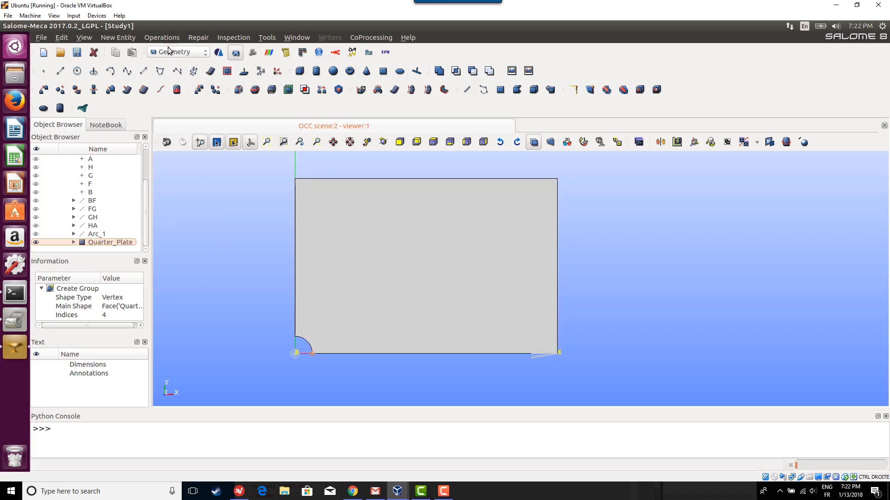
{"action": "left_click", "coordinate": [170, 51]}
{"action": "left_click", "coordinate": [172, 70]}
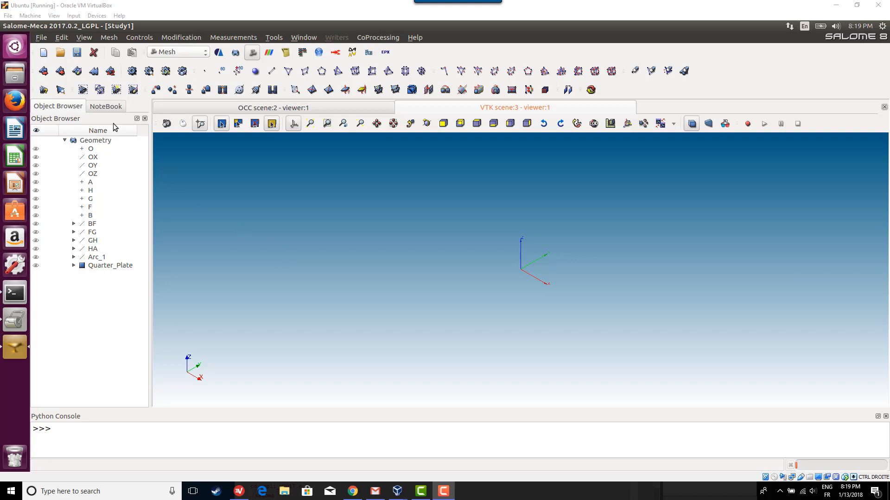
Start a new mesh on the Quarter_Plate geometry and name it Quarter_Plate
{"action": "left_click", "coordinate": [43, 72]}
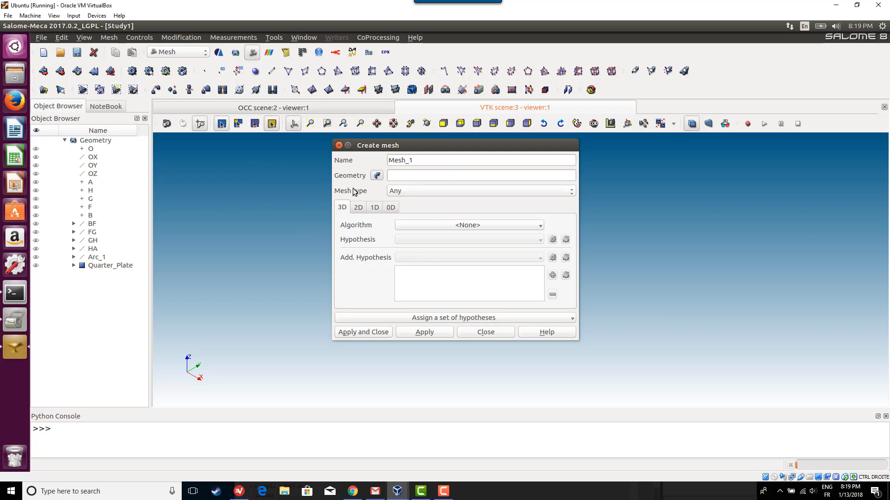
{"action": "left_click", "coordinate": [38, 265]}
{"action": "left_click", "coordinate": [36, 267]}
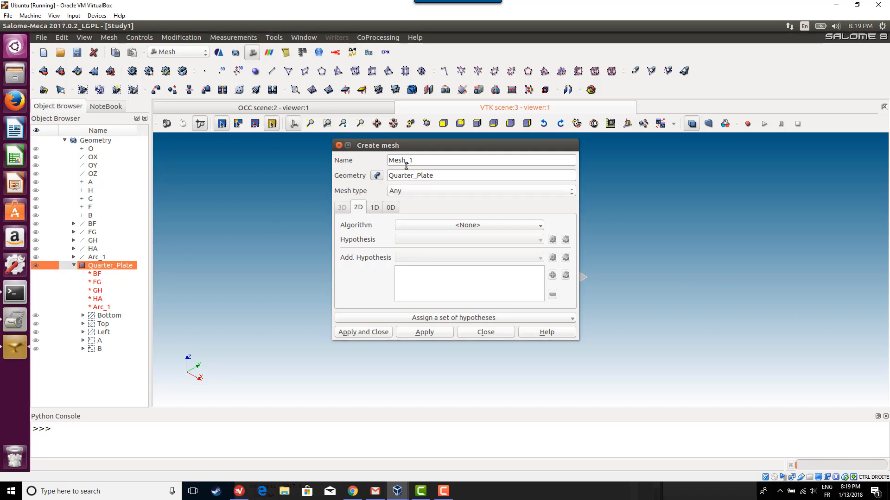
{"action": "left_click", "coordinate": [432, 177]}
{"action": "left_click_drag", "start_coordinate": [414, 164], "coordinate": [388, 159]}
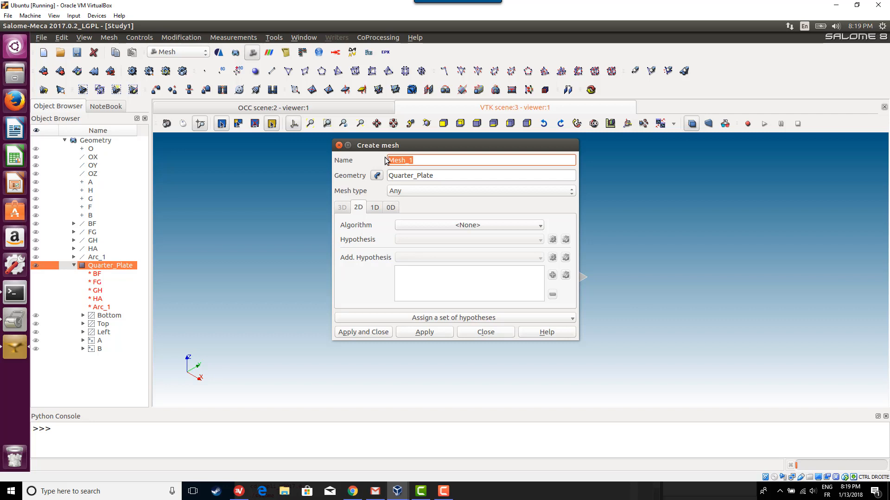
{"action": "type", "text": "Quarter_Plate"}
Assign the NETGEN 1D-2D algorithm to the mesh and start a NETGEN 2D Parameters hypothesis for it
{"action": "left_click", "coordinate": [469, 226]}
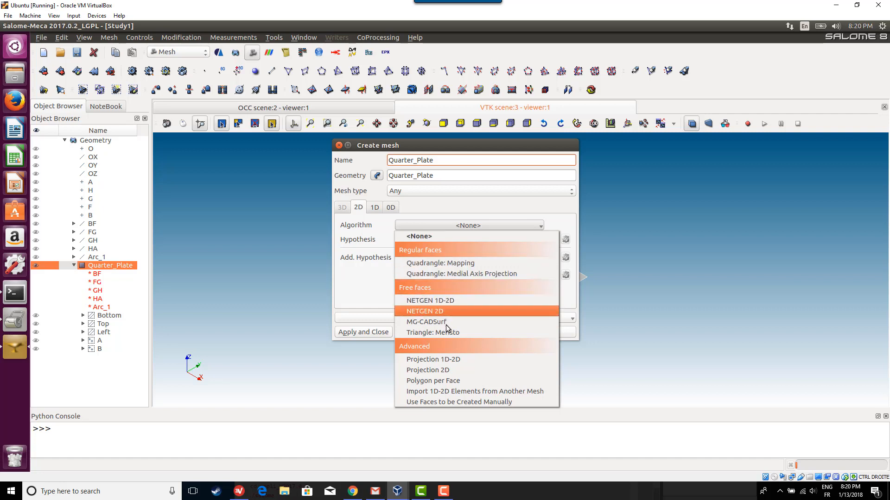
{"action": "left_click", "coordinate": [432, 302]}
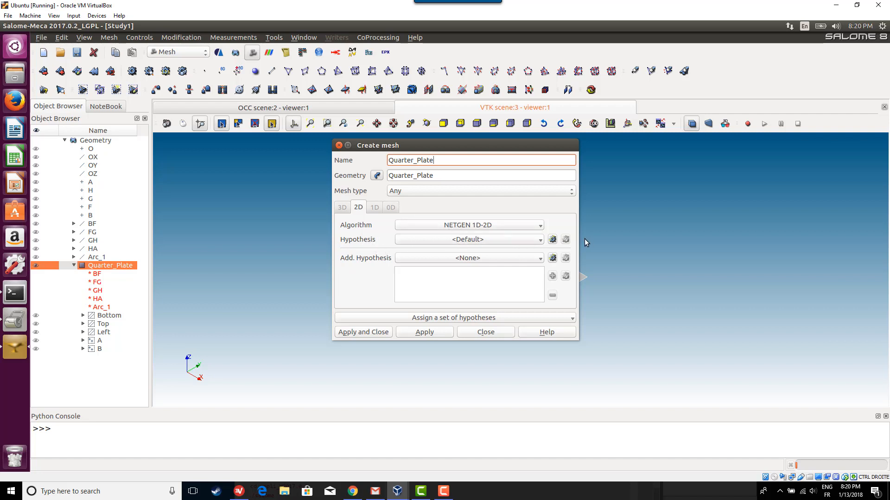
{"action": "left_click", "coordinate": [554, 240]}
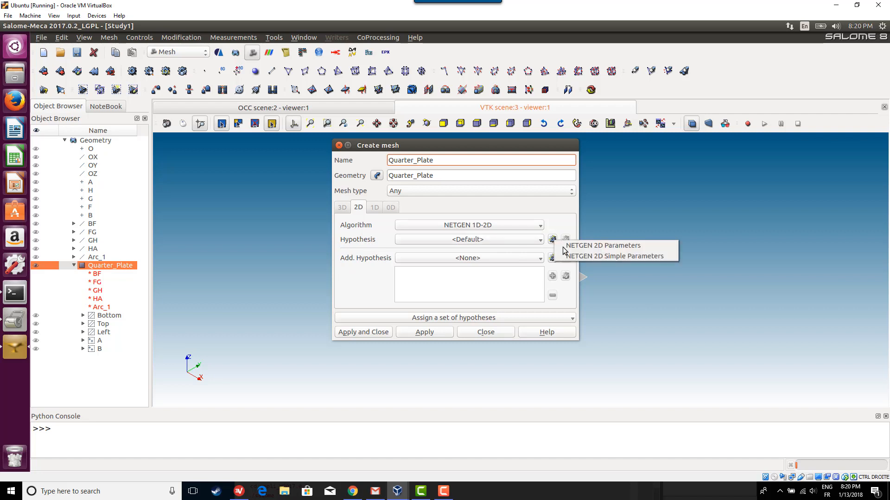
{"action": "left_click", "coordinate": [569, 249]}
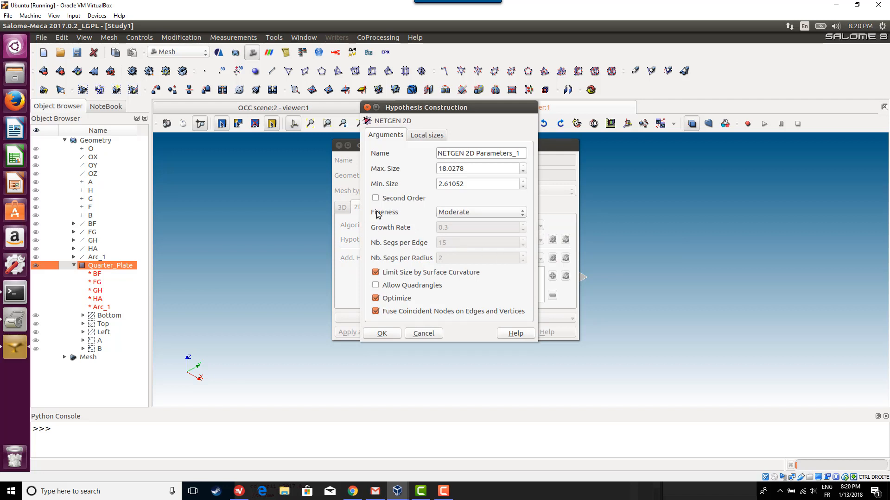
Set the hypothesis to Moderate fineness with Second Order enabled, and apply the mesh definition
{"action": "left_click", "coordinate": [446, 212]}
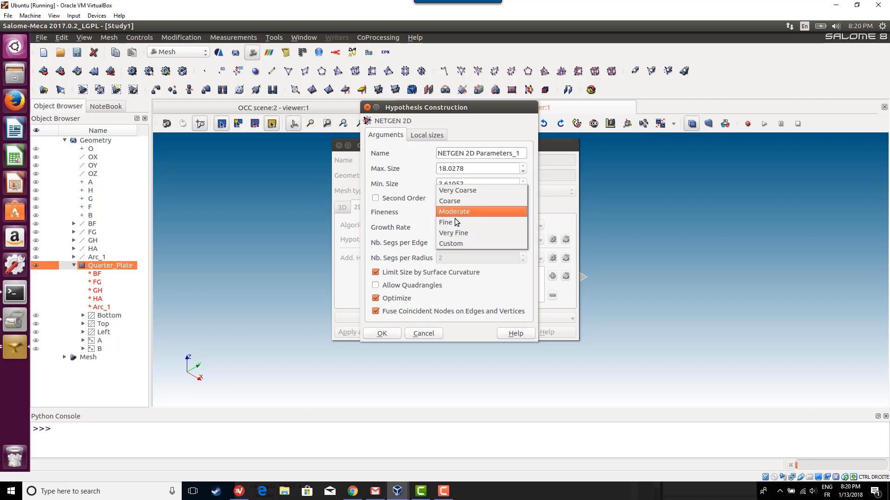
{"action": "left_click", "coordinate": [460, 222]}
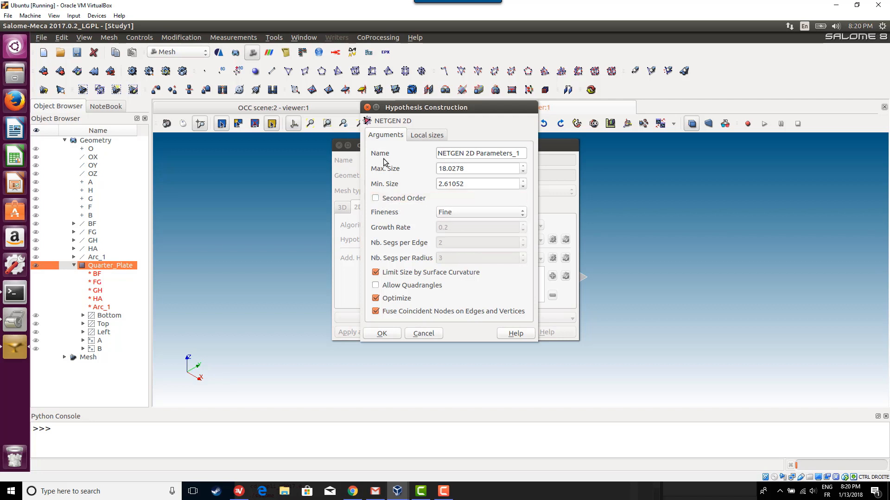
{"action": "left_click", "coordinate": [470, 212]}
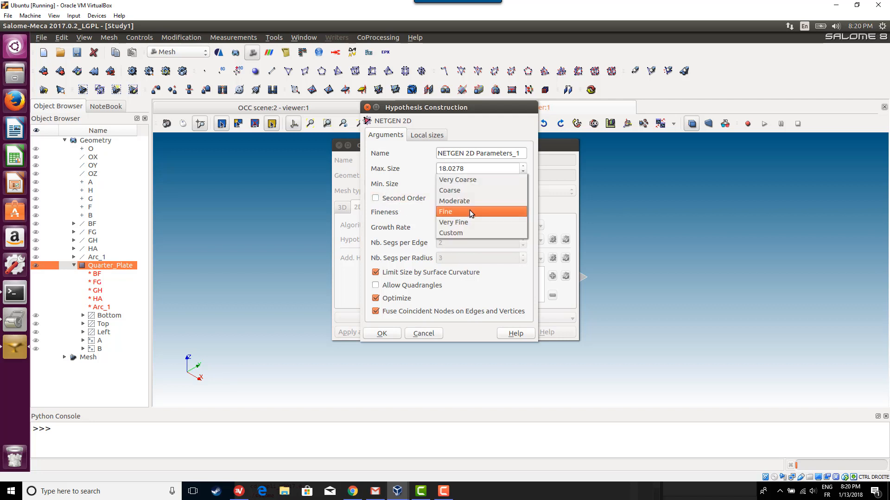
{"action": "left_click", "coordinate": [468, 203]}
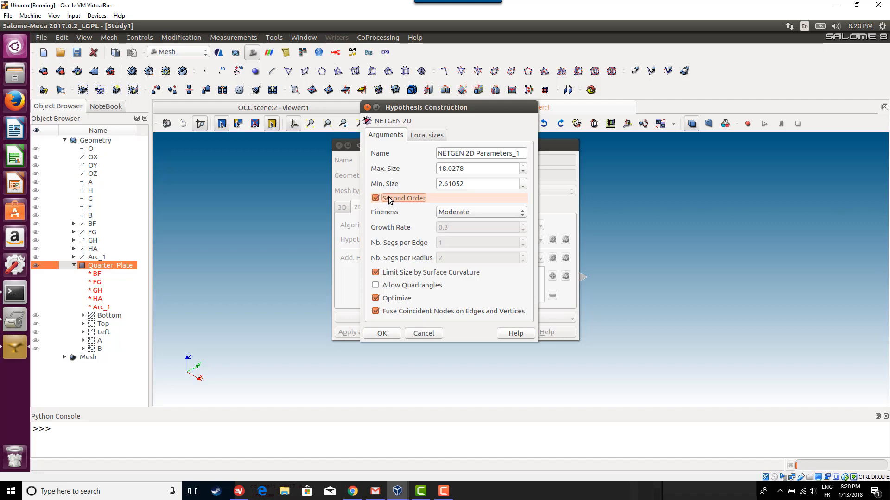
{"action": "left_click", "coordinate": [383, 333]}
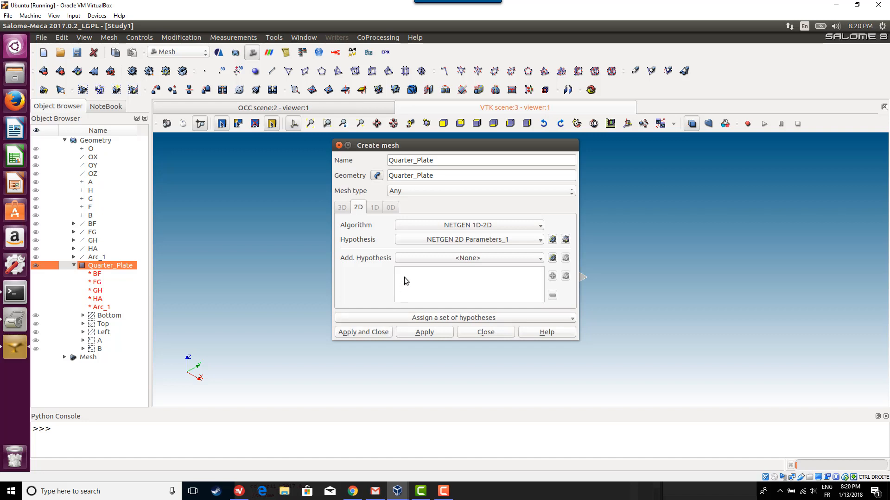
{"action": "left_click", "coordinate": [423, 332]}
{"action": "left_click", "coordinate": [485, 333]}
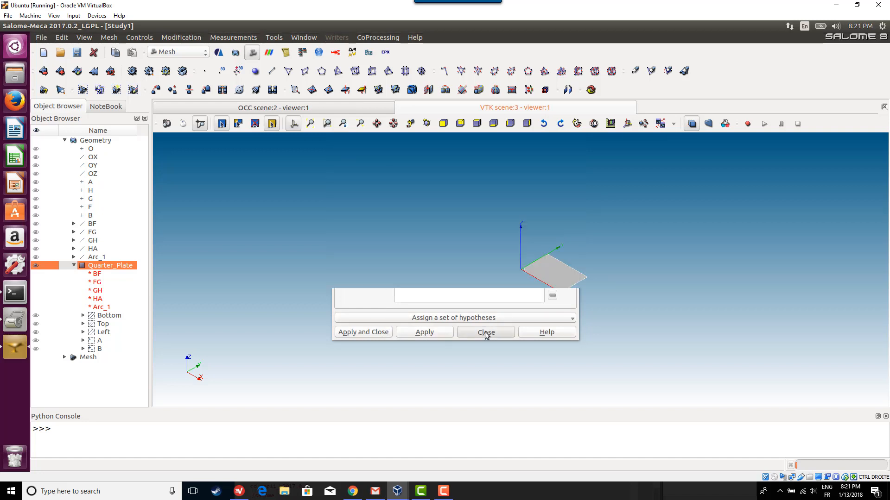
Expand the Mesh branch and its Quarter_Plate mesh in the object tree, and show the plate from above
{"action": "left_click", "coordinate": [65, 357]}
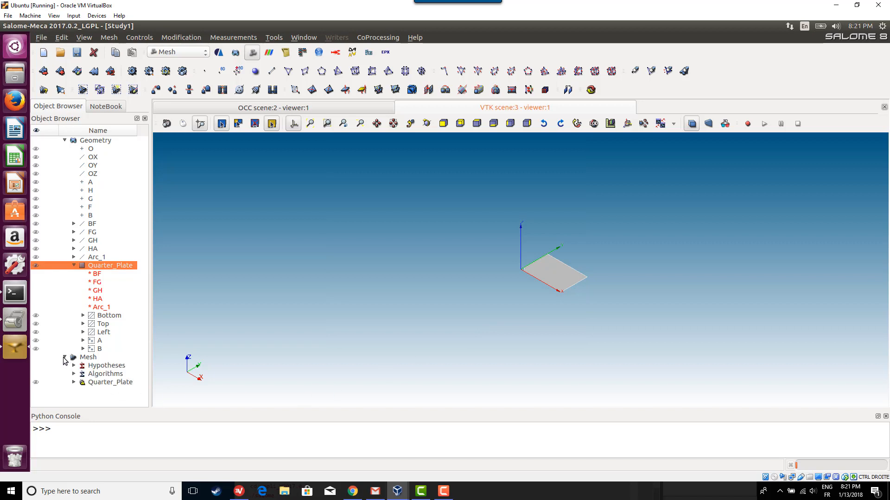
{"action": "left_click", "coordinate": [74, 383]}
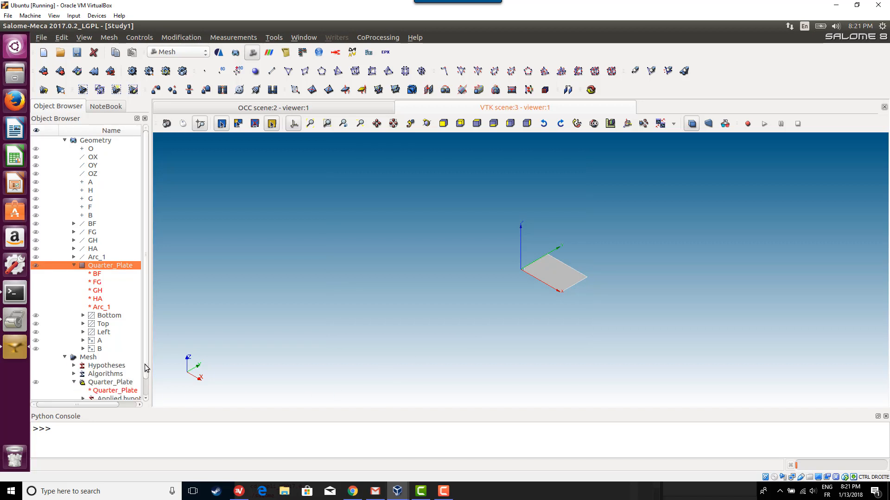
{"action": "scroll", "coordinate": [146, 371], "scroll_direction": "down", "scroll_amount": 1}
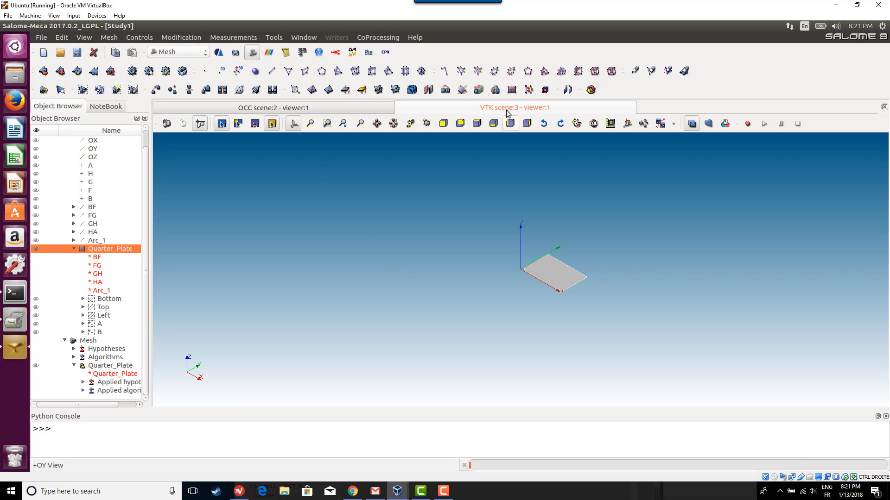
{"action": "left_click", "coordinate": [476, 123]}
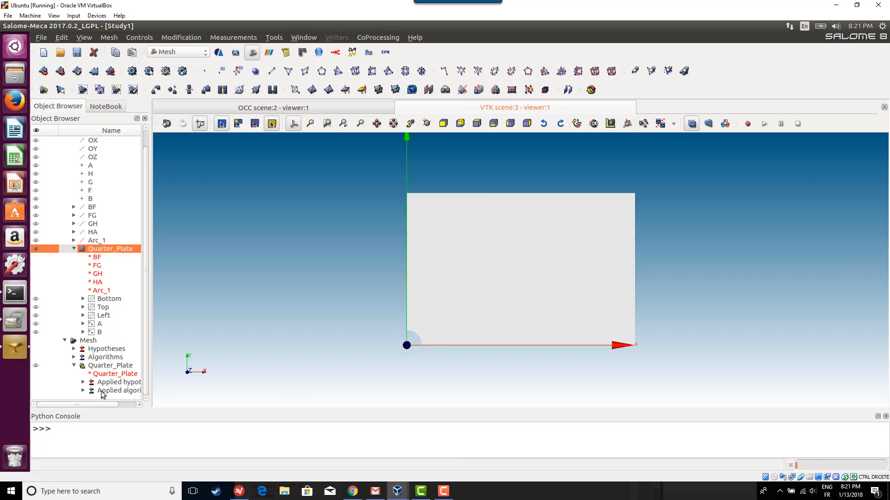
Compute the Quarter_Plate mesh and dismiss the computation report
{"action": "left_click", "coordinate": [101, 368]}
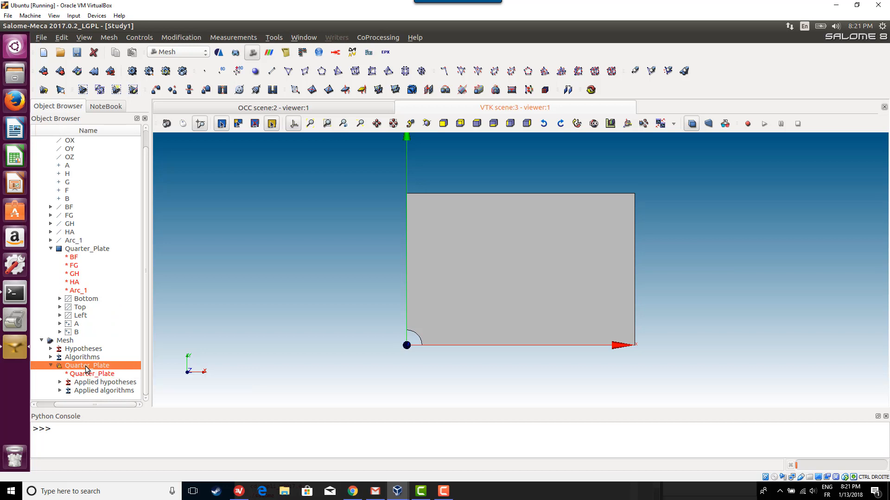
{"action": "right_click", "coordinate": [86, 369]}
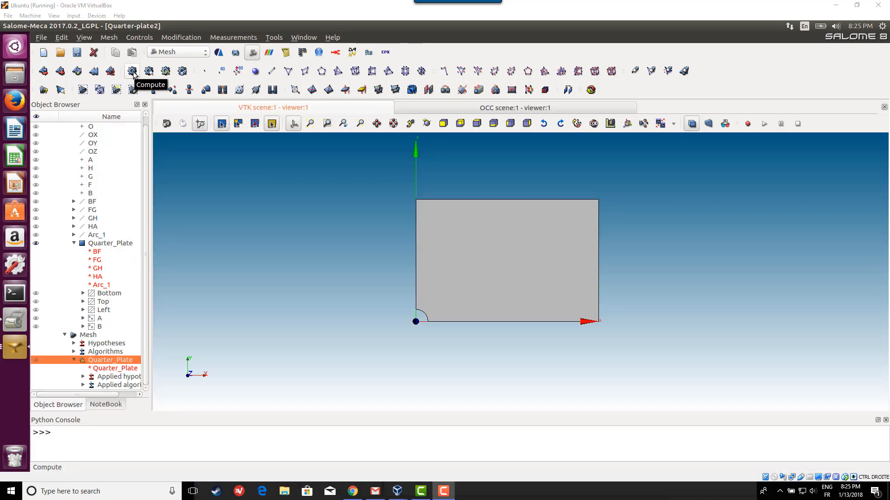
{"action": "left_click", "coordinate": [132, 72]}
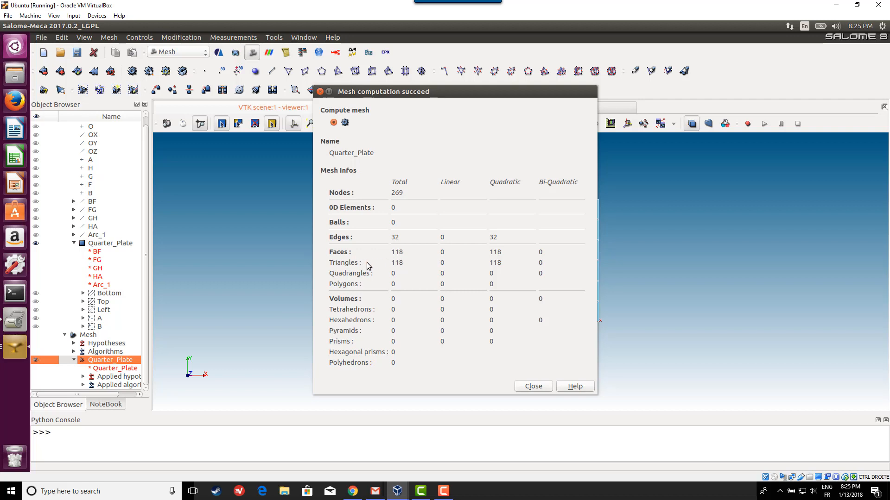
{"action": "left_click", "coordinate": [547, 388]}
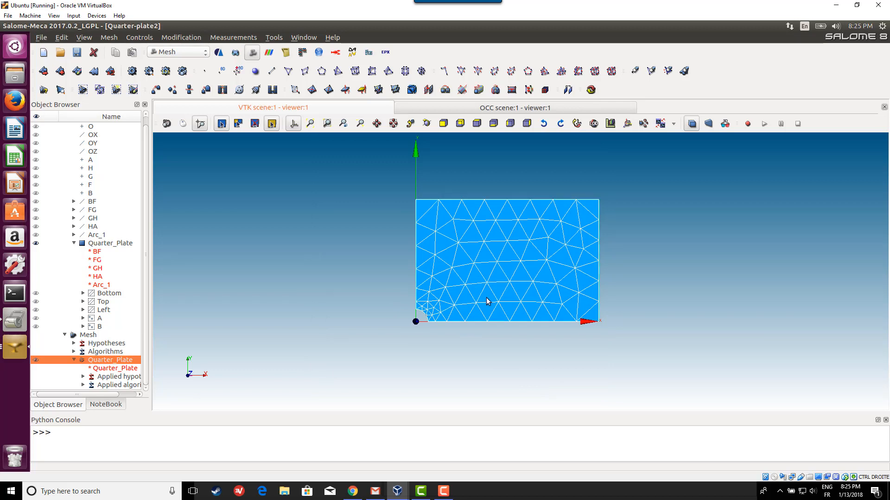
Start creating mesh groups from geometry for Quarter_Plate, with Bottom, Top and Left as the element groups
{"action": "middle_click_drag", "start_coordinate": [475, 294], "coordinate": [480, 318], "text": "ctrl"}
{"action": "scroll", "coordinate": [476, 323], "scroll_direction": "up", "scroll_amount": 3}
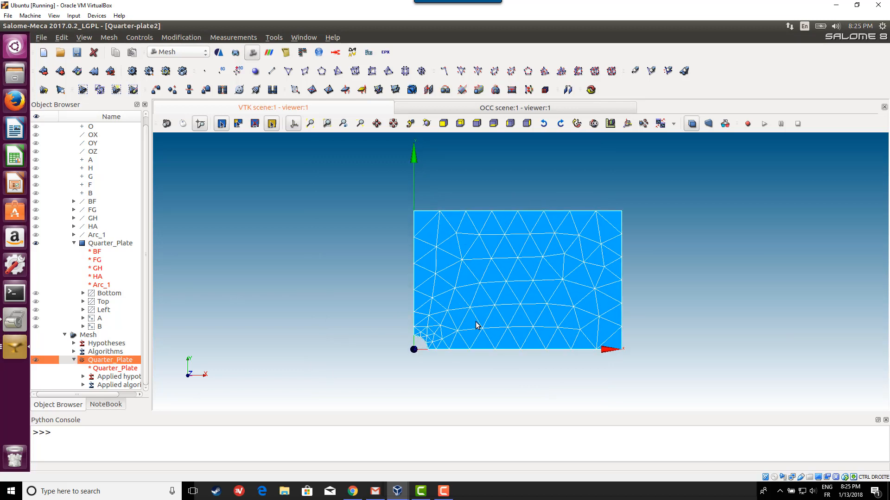
{"action": "scroll", "coordinate": [476, 323], "scroll_direction": "up", "scroll_amount": 2}
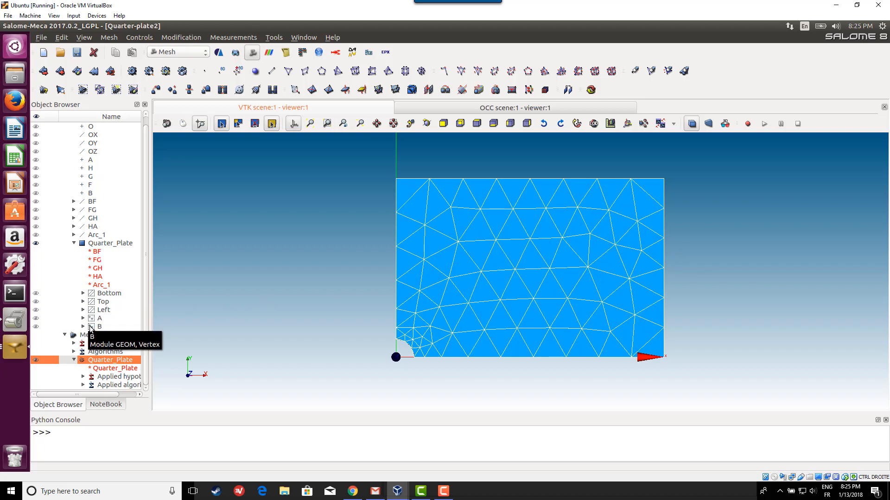
{"action": "left_click", "coordinate": [108, 38]}
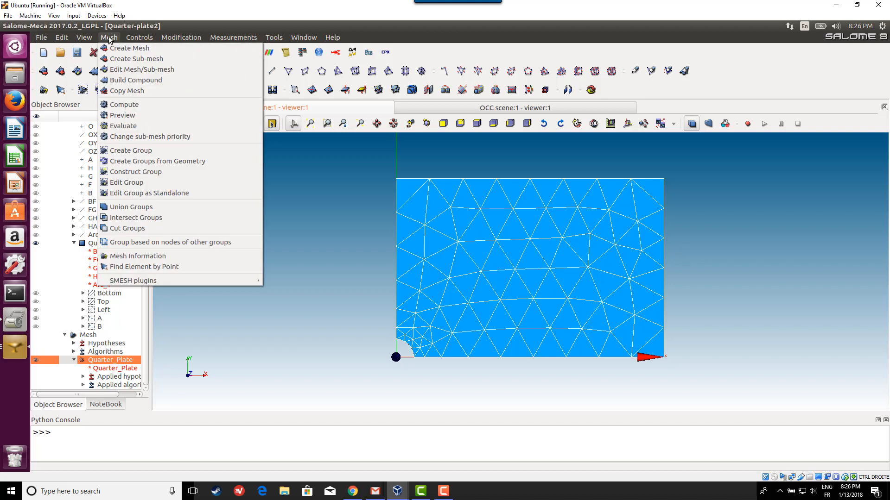
{"action": "left_click", "coordinate": [155, 164]}
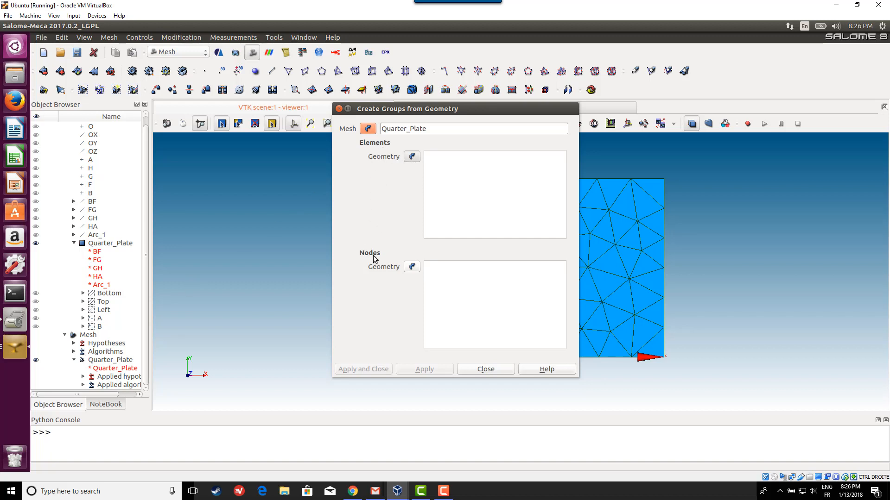
{"action": "left_click", "coordinate": [108, 301]}
{"action": "left_click", "coordinate": [107, 296]}
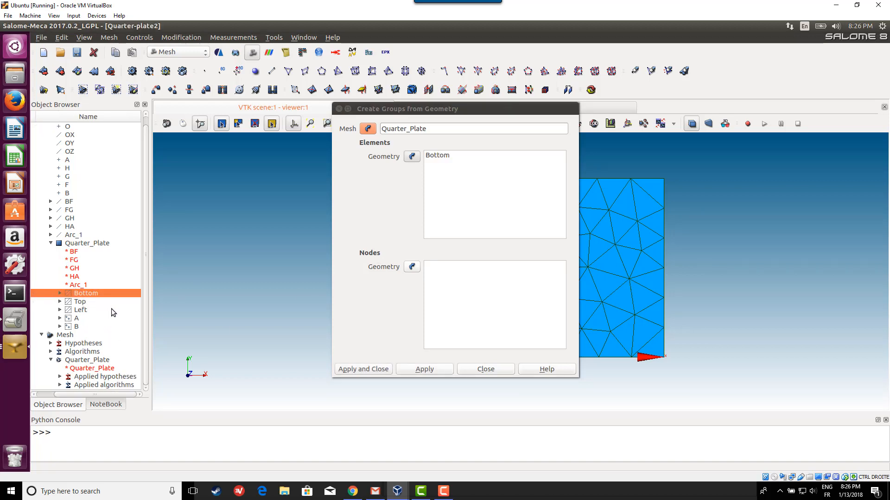
{"action": "left_click", "coordinate": [81, 309], "text": "shift"}
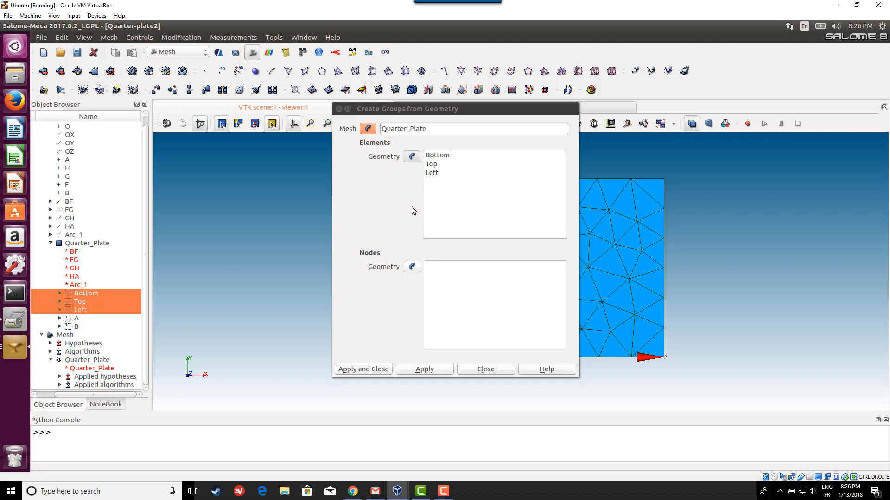
Set vertex groups A and B as the node groups and create all the mesh groups
{"action": "left_click", "coordinate": [412, 267]}
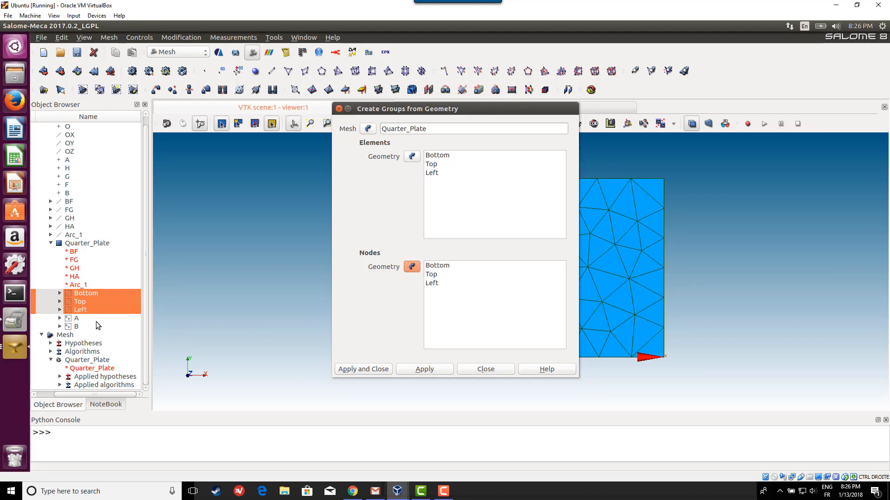
{"action": "left_click", "coordinate": [85, 325]}
{"action": "left_click", "coordinate": [77, 318], "text": "ctrl"}
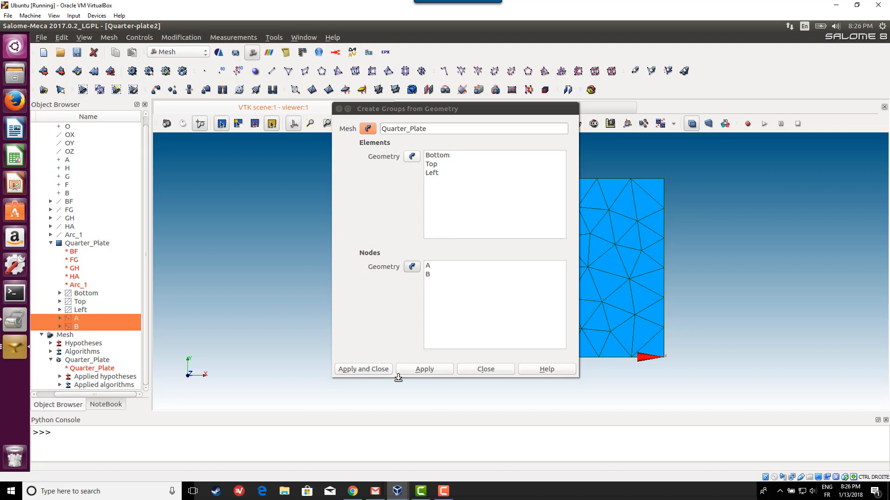
{"action": "left_click", "coordinate": [376, 370]}
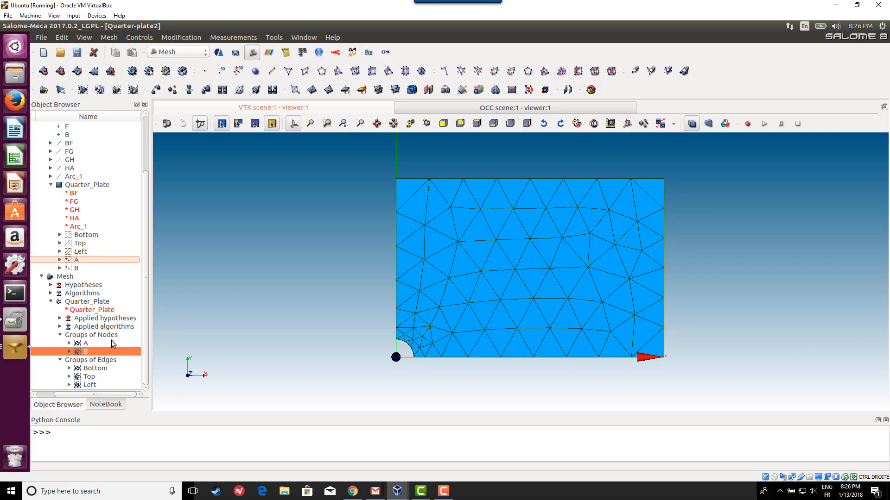
{"action": "left_click", "coordinate": [70, 278]}
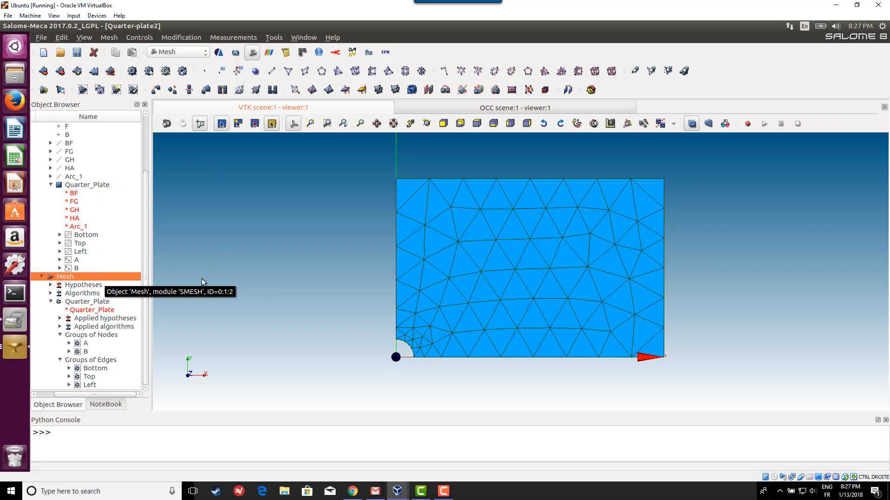
{"action": "right_click", "coordinate": [65, 279]}
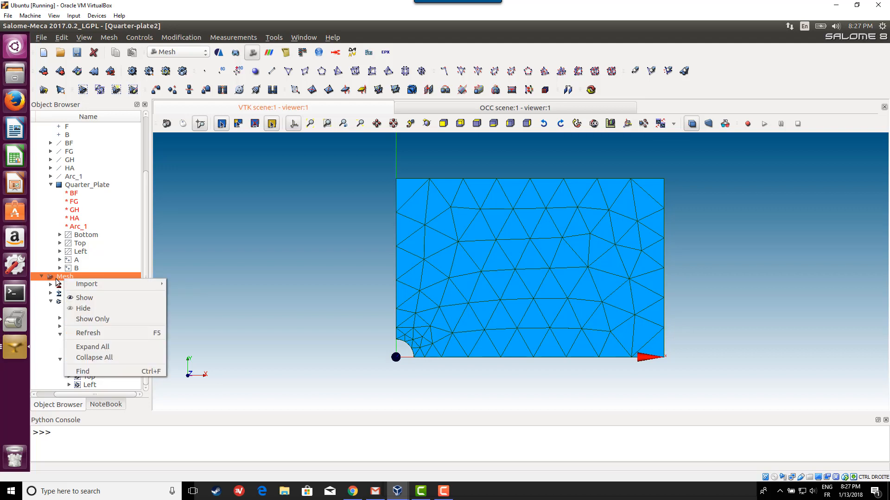
{"action": "left_click", "coordinate": [54, 279]}
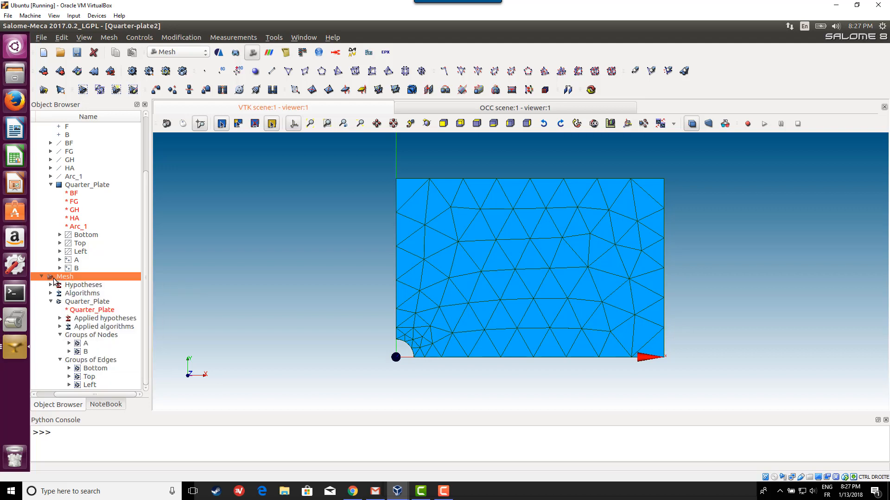
Export the Quarter_Plate mesh as a MED file named Quarter_Plate2 in the salome-exercice folder
{"action": "left_click", "coordinate": [79, 305]}
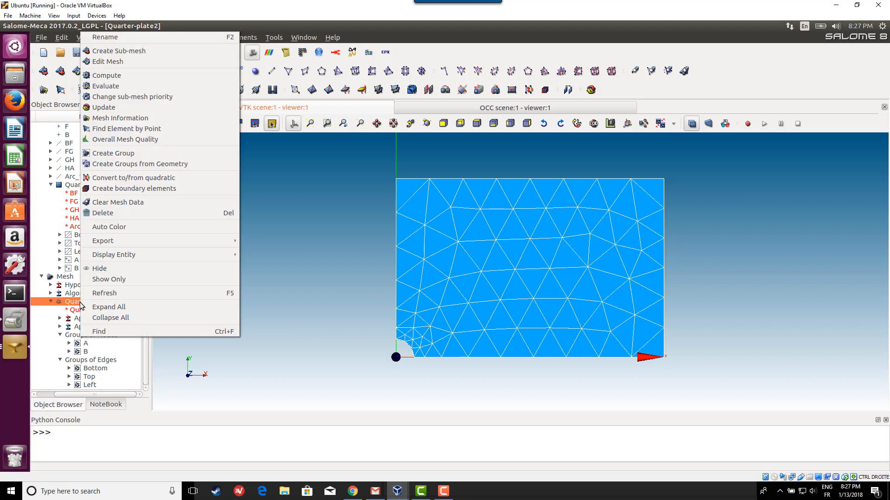
{"action": "mouse_move", "coordinate": [154, 243]}
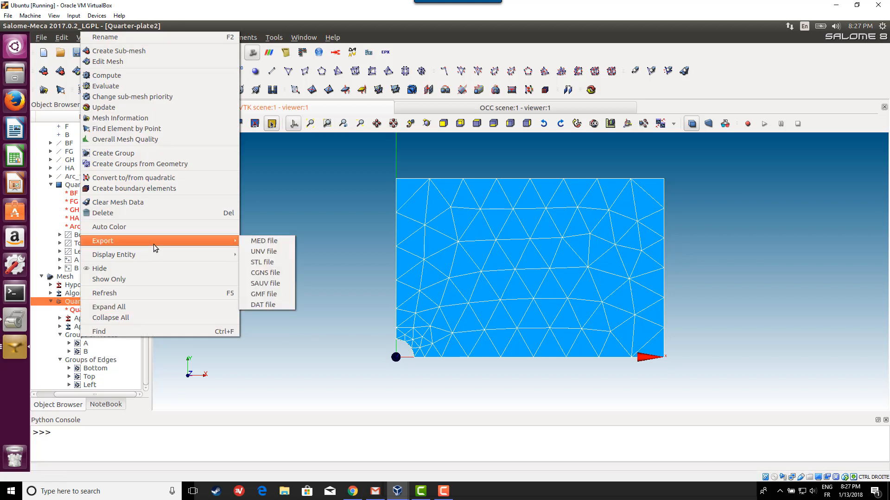
{"action": "left_click", "coordinate": [265, 241]}
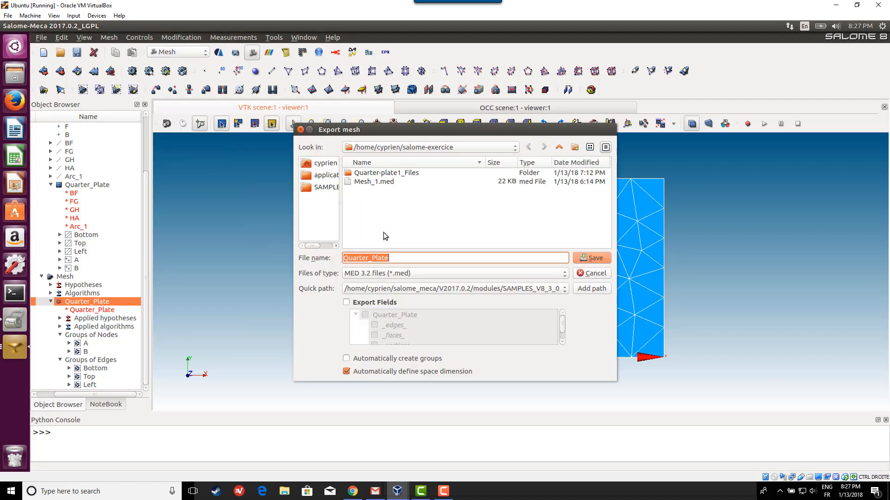
{"action": "left_click", "coordinate": [403, 257]}
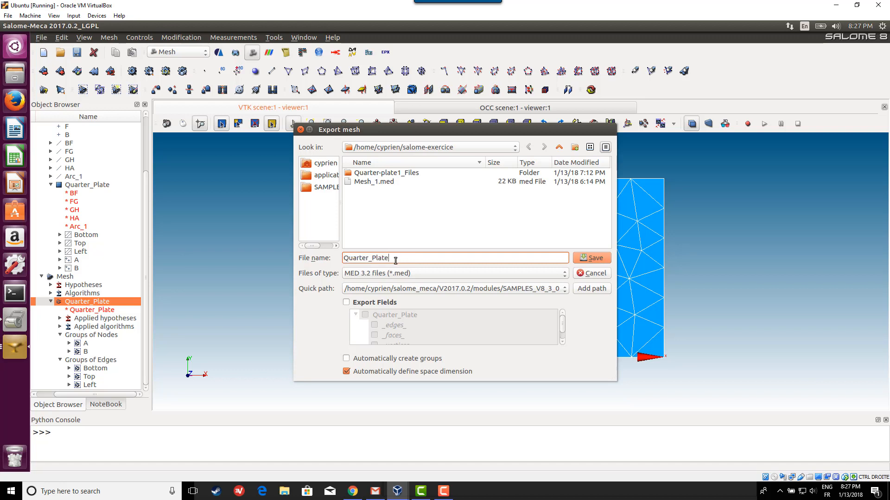
{"action": "type", "text": "2"}
{"action": "left_click", "coordinate": [597, 260]}
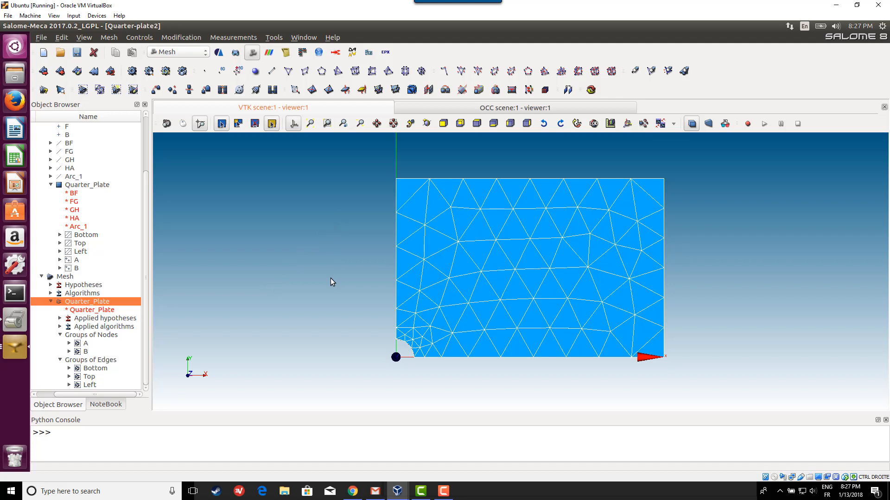
Switch to the AsterStudy module and add a stage to Case_1
{"action": "left_click", "coordinate": [185, 52]}
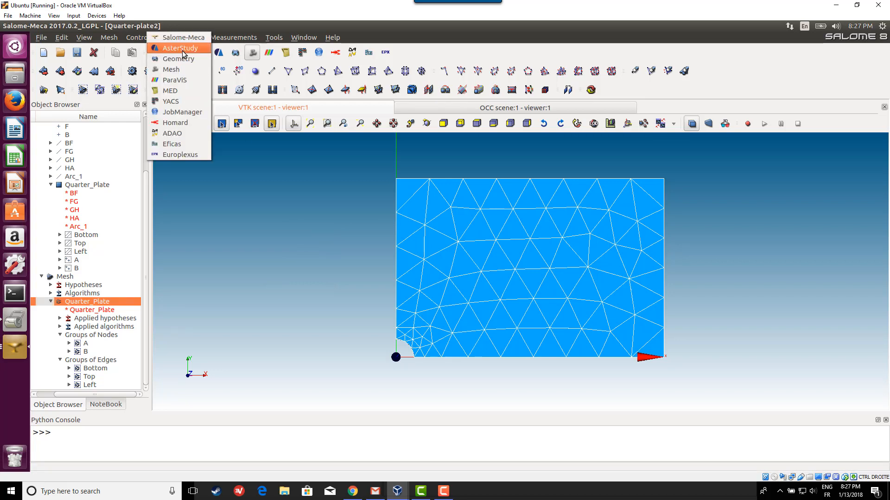
{"action": "left_click", "coordinate": [187, 48]}
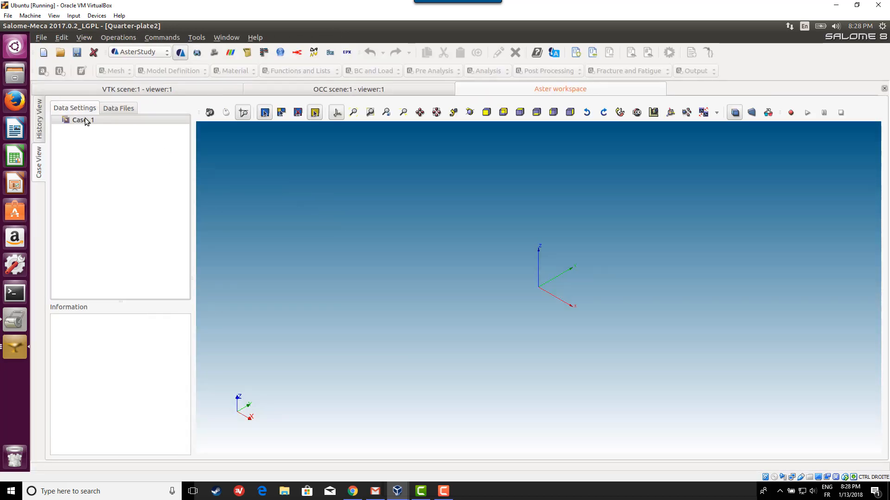
{"action": "right_click", "coordinate": [85, 120]}
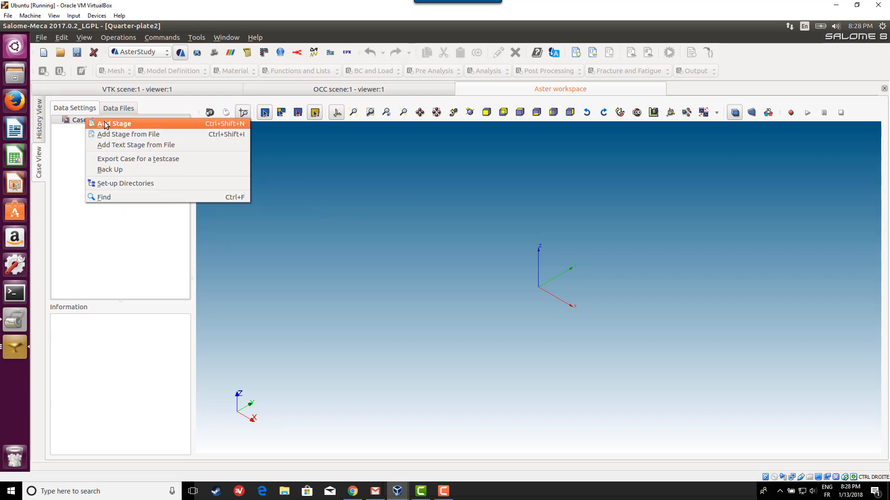
{"action": "left_click", "coordinate": [106, 124]}
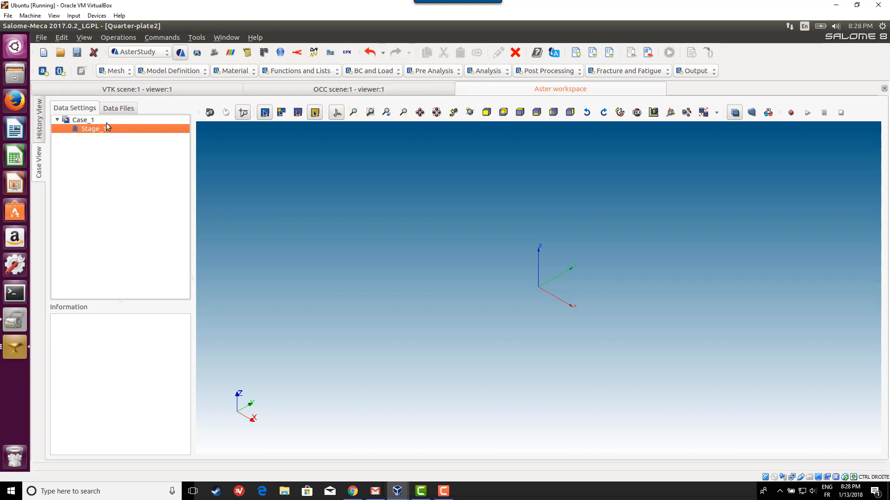
Add a Read a mesh command to the stage, with Quarter_Plate as the mesh file and Med as the enabled file format
{"action": "left_click", "coordinate": [122, 72]}
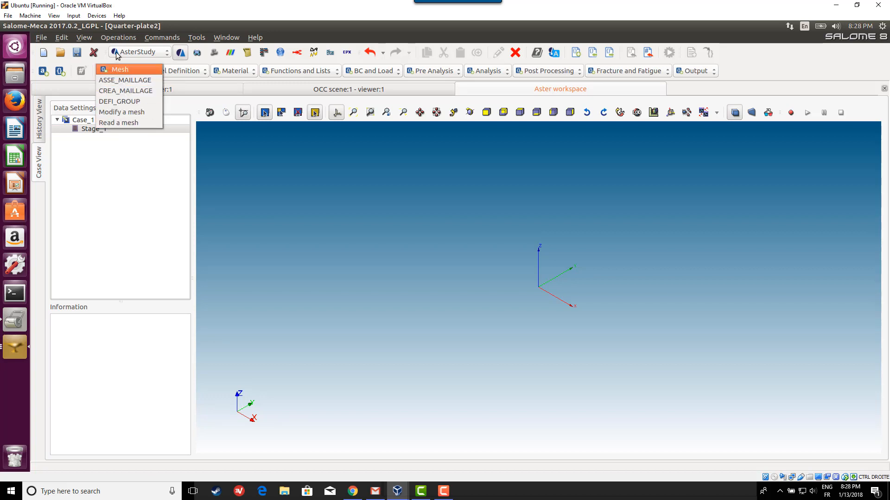
{"action": "left_click", "coordinate": [114, 123]}
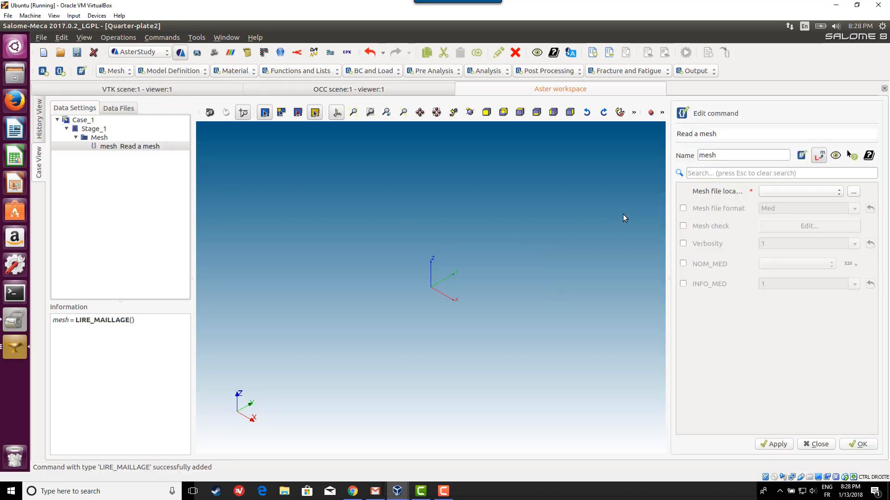
{"action": "left_click", "coordinate": [811, 194]}
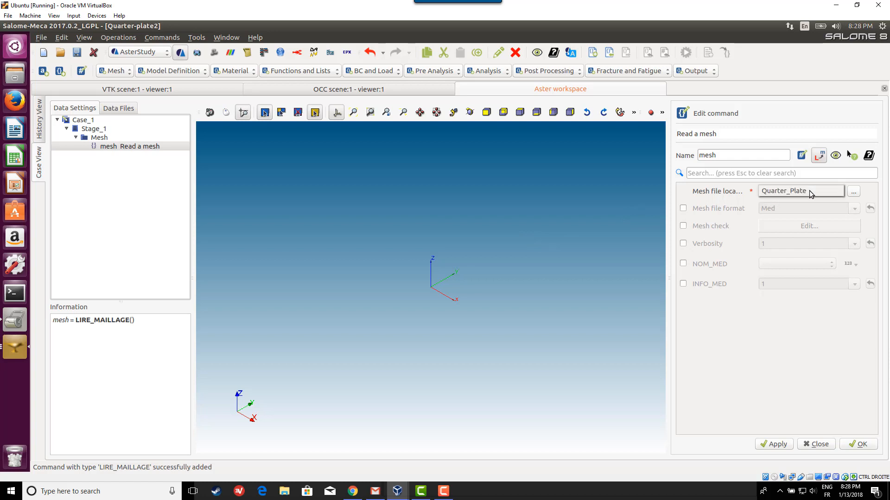
{"action": "left_click", "coordinate": [798, 193]}
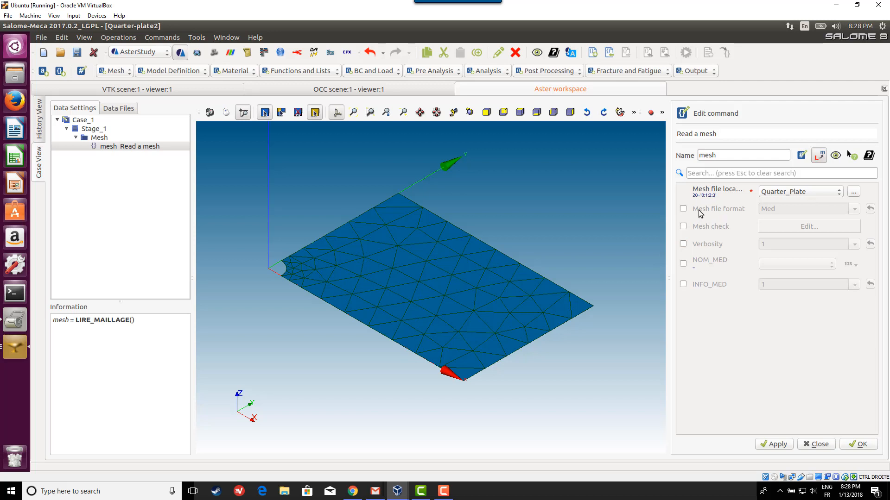
{"action": "left_click", "coordinate": [684, 209]}
{"action": "left_click", "coordinate": [684, 209]}
{"action": "left_click", "coordinate": [684, 209]}
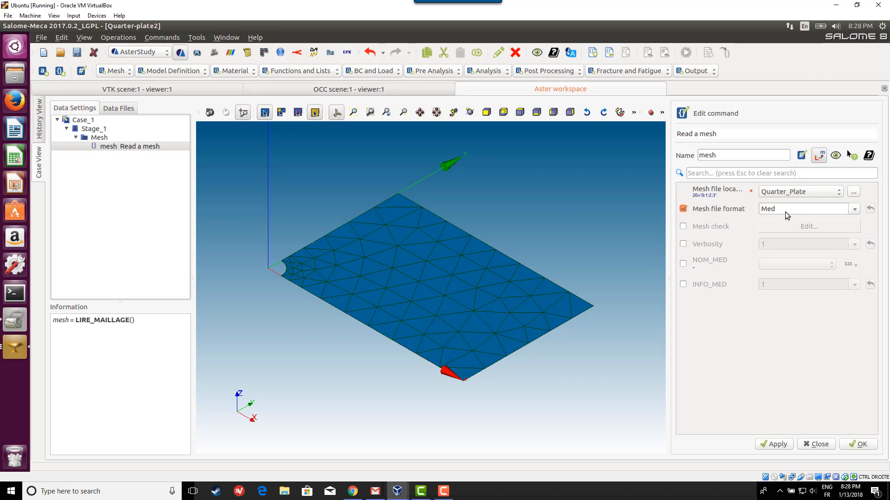
{"action": "left_click", "coordinate": [861, 444]}
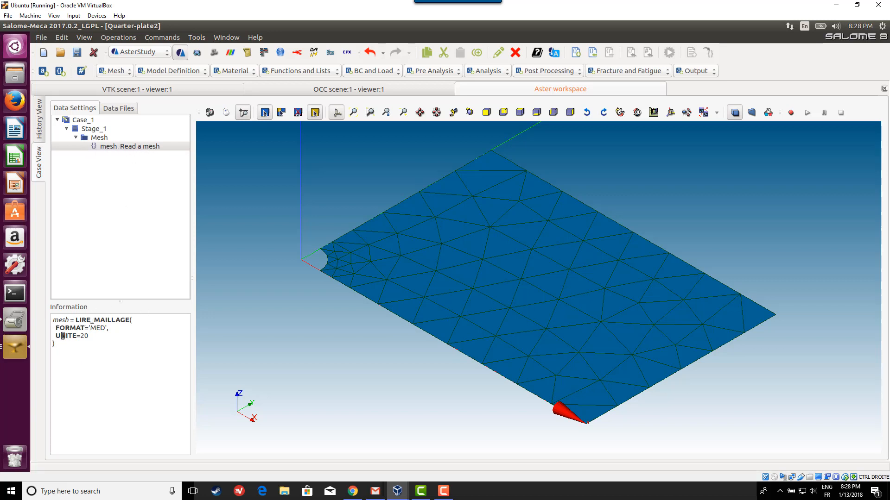
{"action": "left_click_drag", "start_coordinate": [55, 318], "coordinate": [76, 362]}
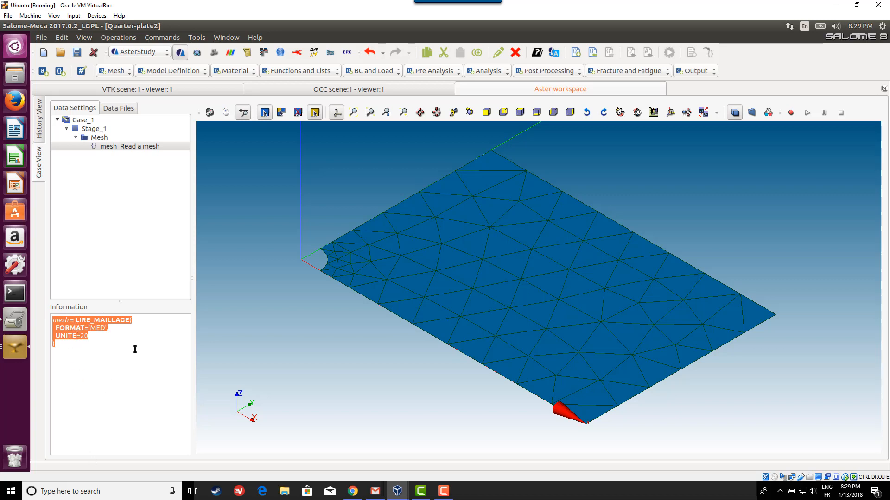
{"action": "left_click", "coordinate": [99, 347]}
{"action": "left_click_drag", "start_coordinate": [60, 349], "coordinate": [53, 314]}
{"action": "left_click", "coordinate": [69, 343]}
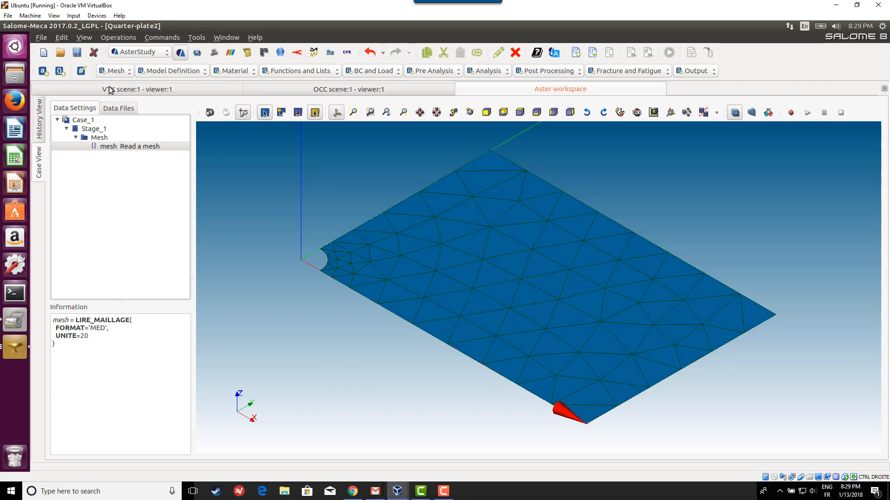
Add a Modify a mesh command to the stage and name its result mesh
{"action": "left_click", "coordinate": [119, 74]}
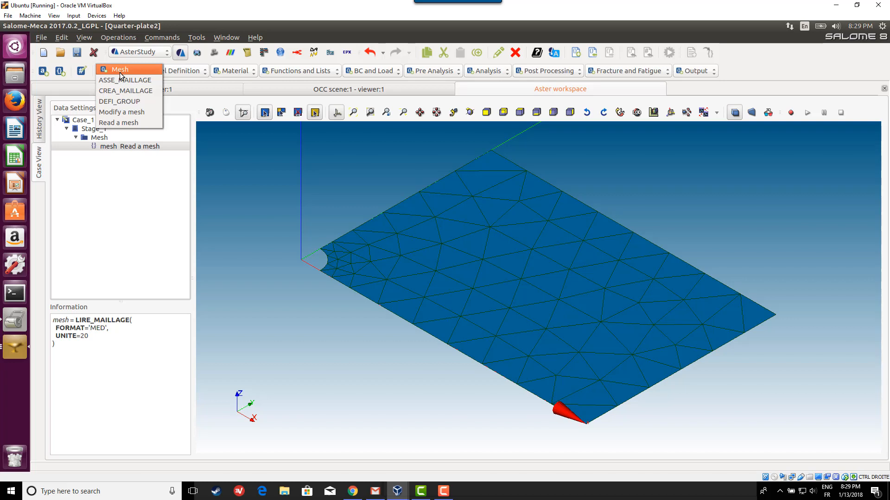
{"action": "left_click", "coordinate": [123, 114]}
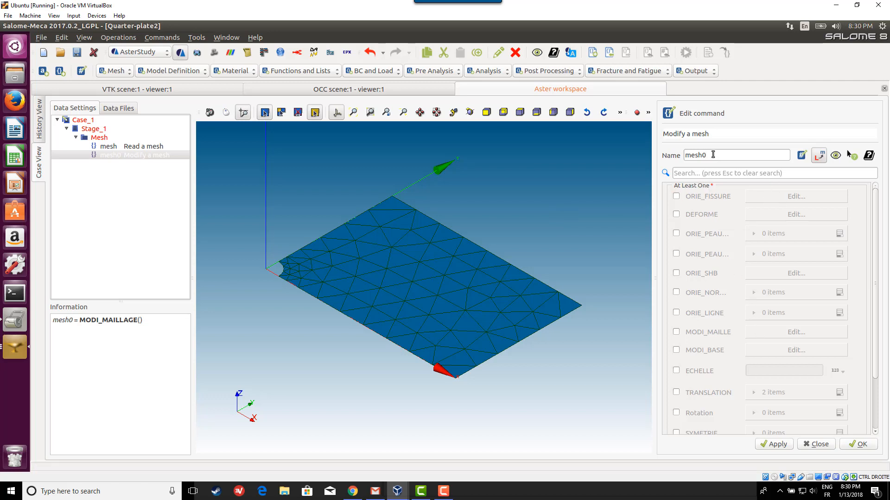
{"action": "left_click", "coordinate": [711, 156]}
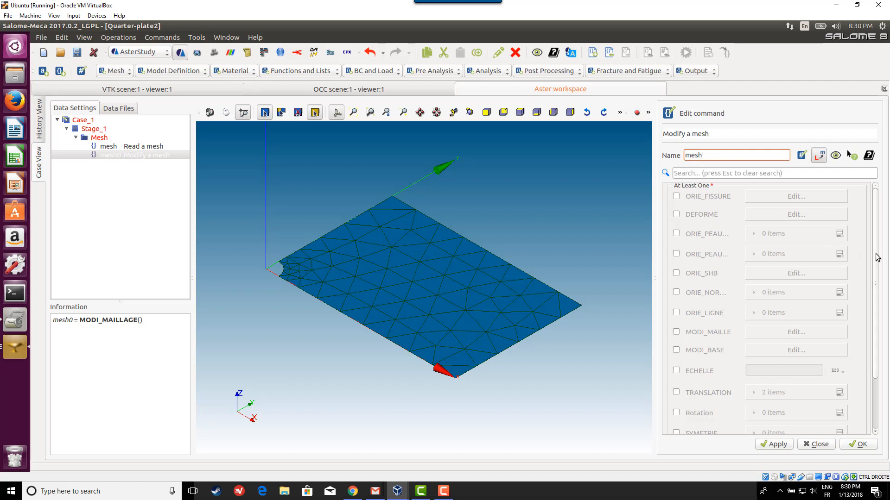
{"action": "left_click_drag", "start_coordinate": [877, 258], "coordinate": [888, 211]}
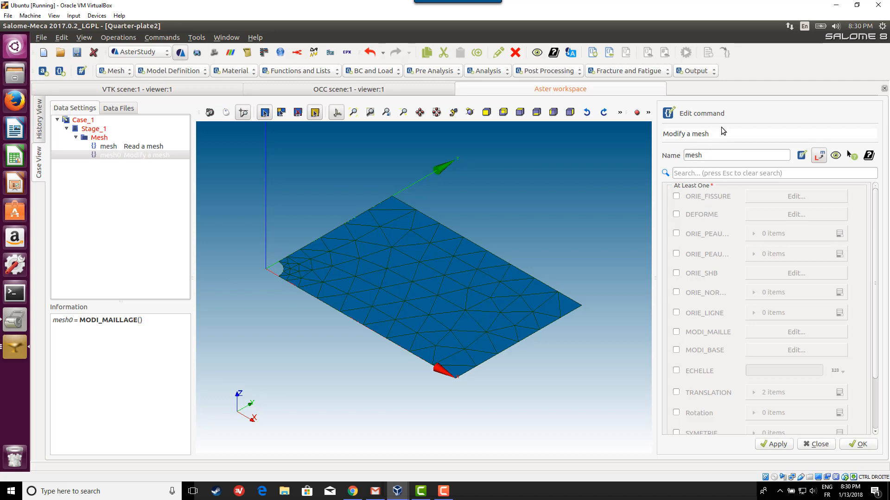
Enable ORIE_PEAU_2D with one item that uses the Top element group, and store the mesh modification
{"action": "left_click", "coordinate": [696, 235]}
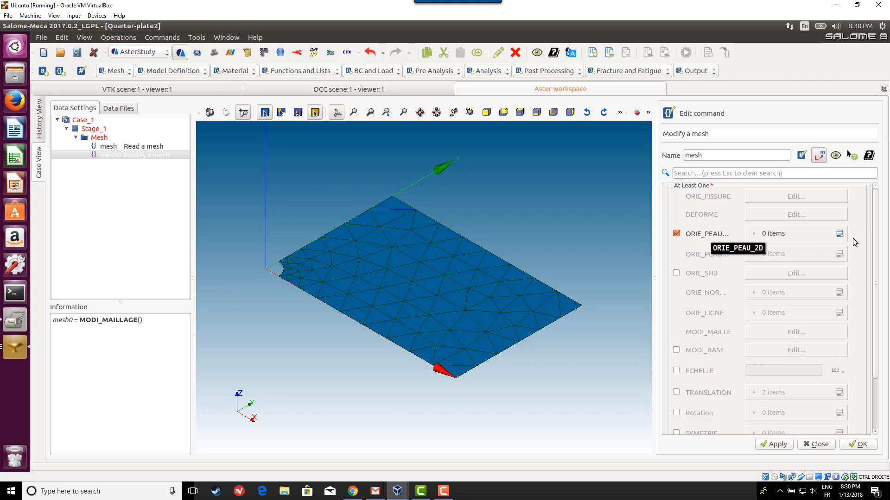
{"action": "left_click", "coordinate": [838, 236]}
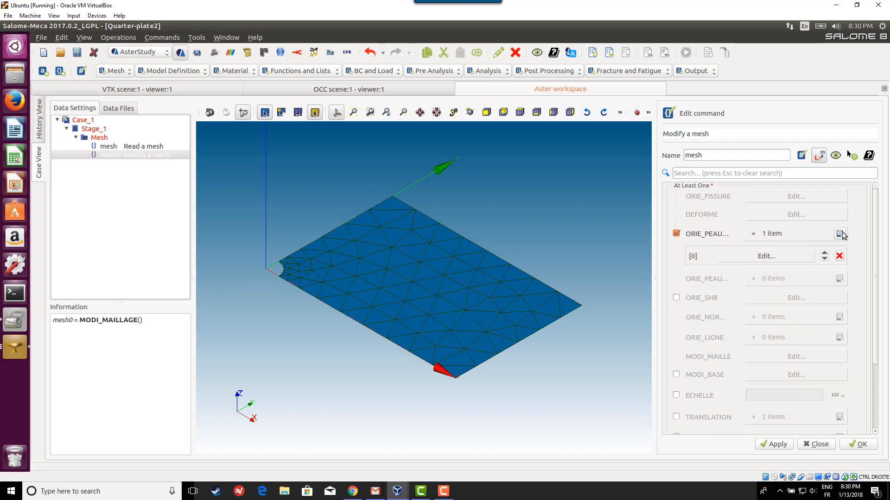
{"action": "left_click", "coordinate": [787, 254]}
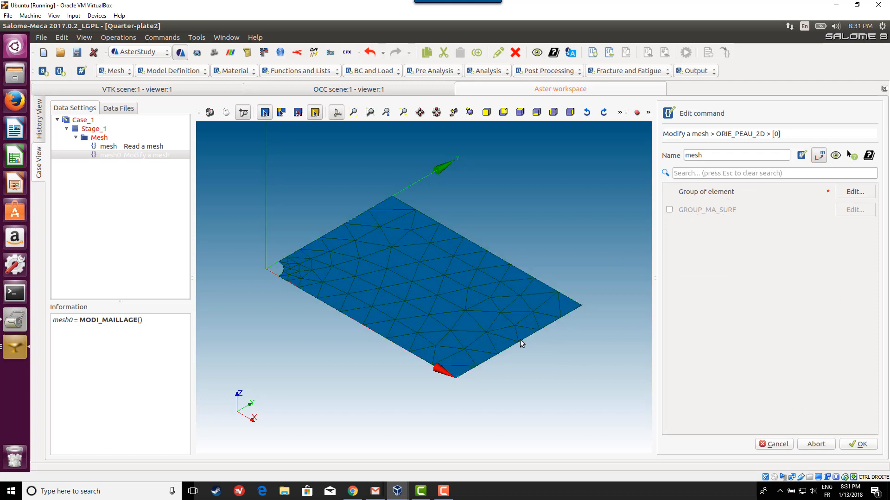
{"action": "left_click", "coordinate": [856, 192]}
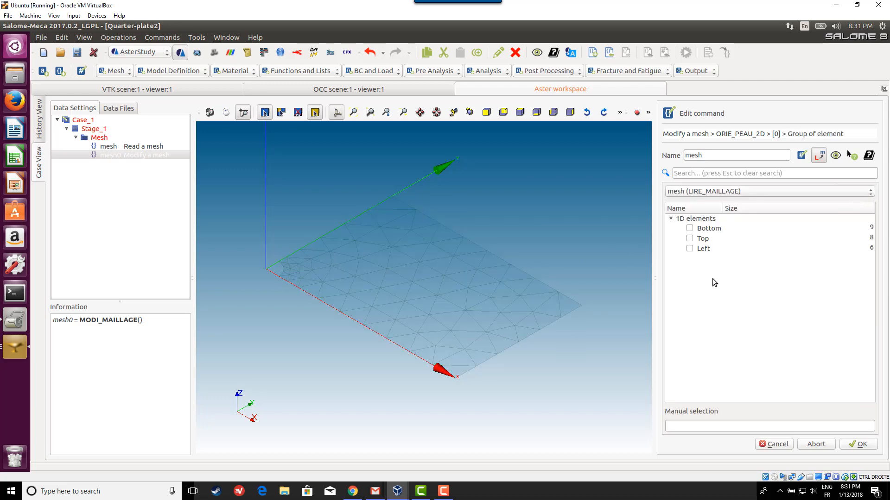
{"action": "left_click", "coordinate": [690, 239]}
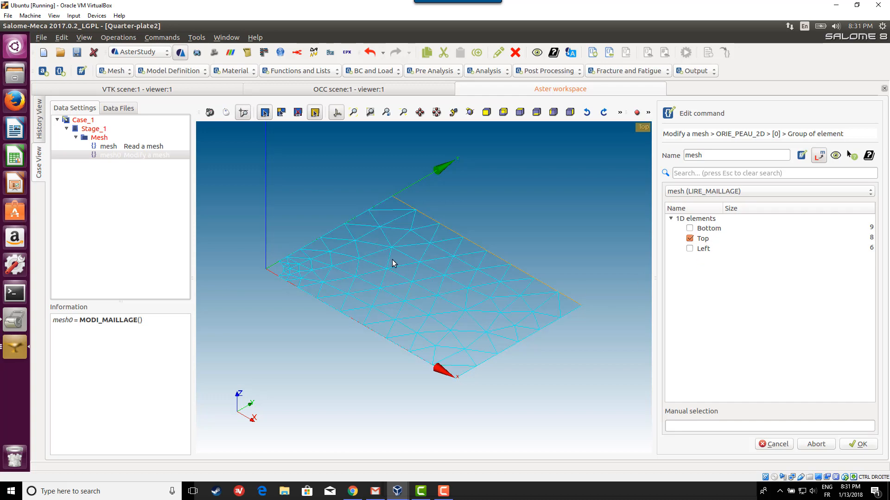
{"action": "left_click", "coordinate": [861, 445]}
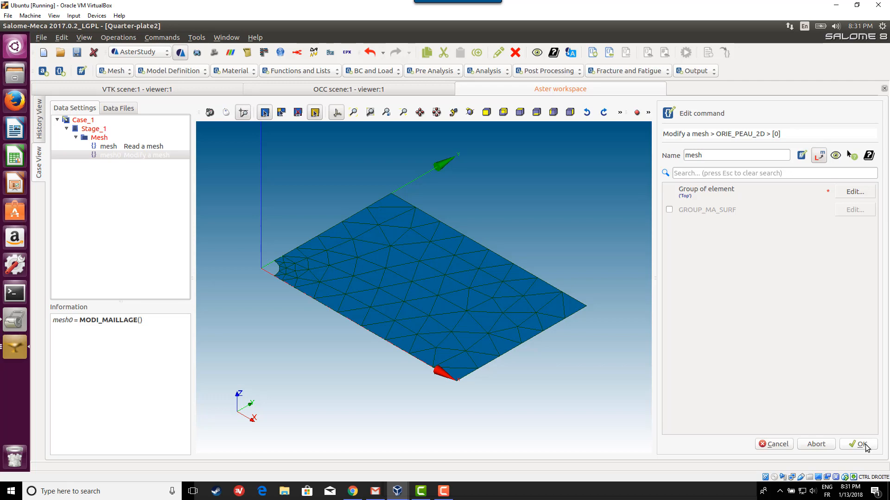
{"action": "left_click", "coordinate": [861, 445]}
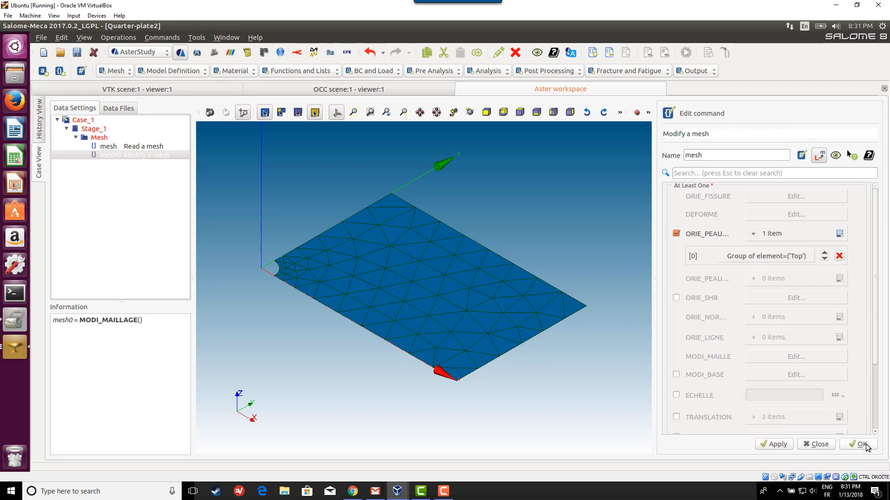
{"action": "left_click", "coordinate": [861, 444]}
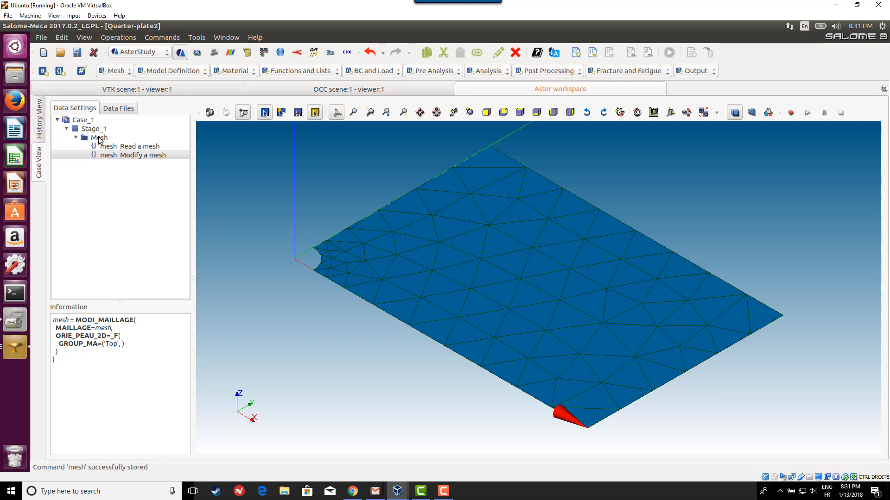
Add an Assign finite element command to the stage, enable its finite element assignment with one item, and open that item for editing
{"action": "left_click", "coordinate": [186, 70]}
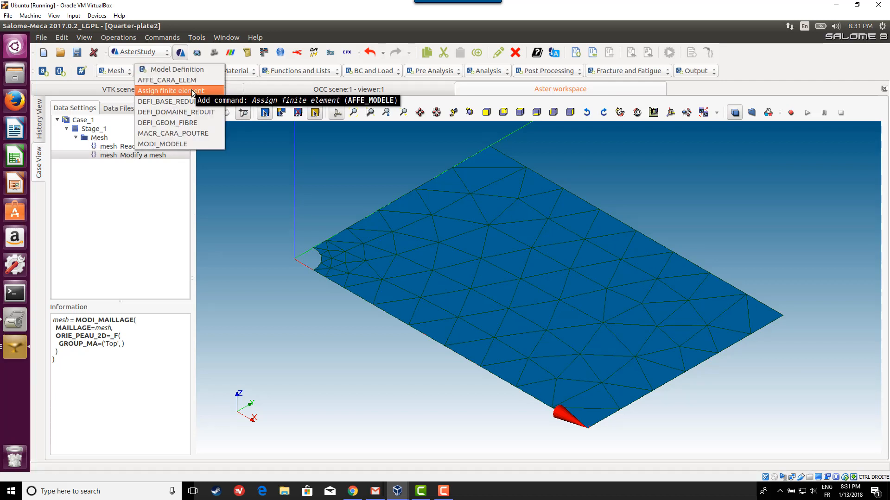
{"action": "left_click", "coordinate": [176, 91]}
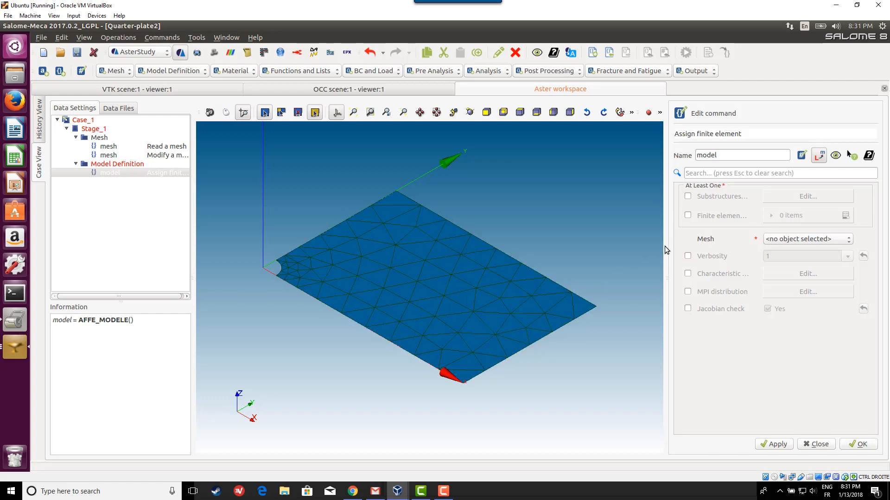
{"action": "left_click", "coordinate": [688, 216]}
{"action": "left_click", "coordinate": [845, 216]}
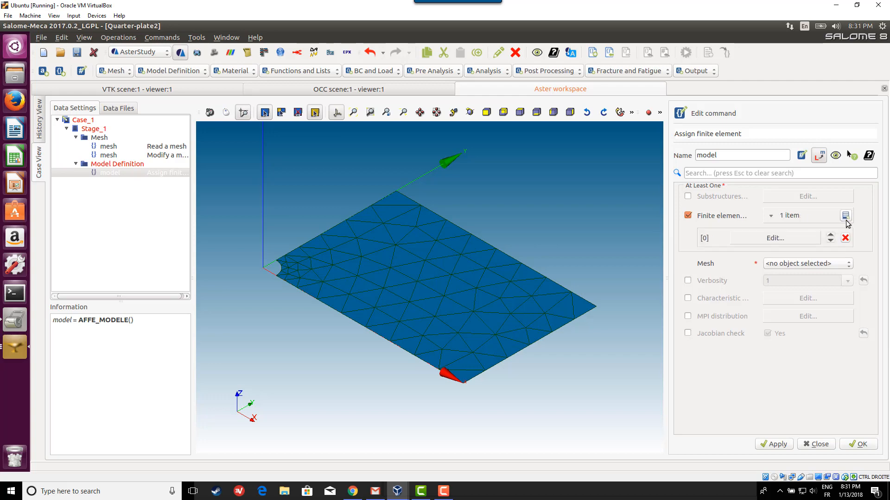
{"action": "left_click", "coordinate": [800, 240]}
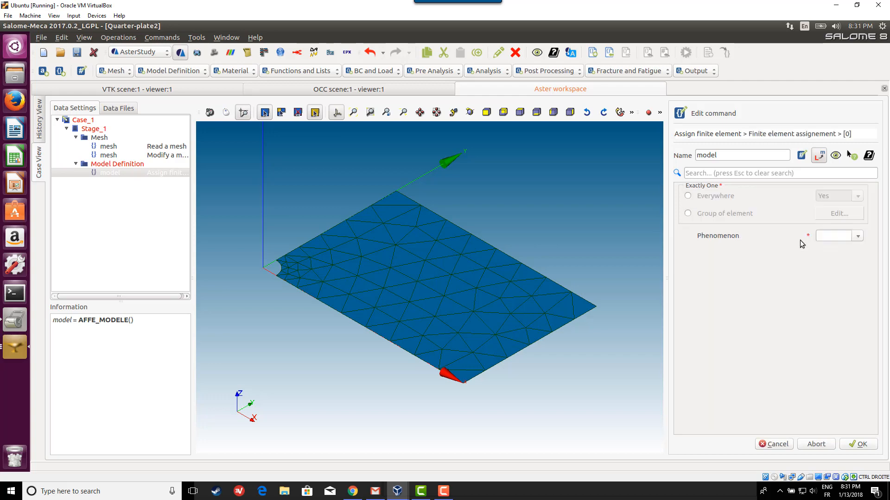
Apply the finite element assignment everywhere on the mesh with Mechanic as the phenomenon
{"action": "left_click", "coordinate": [688, 195]}
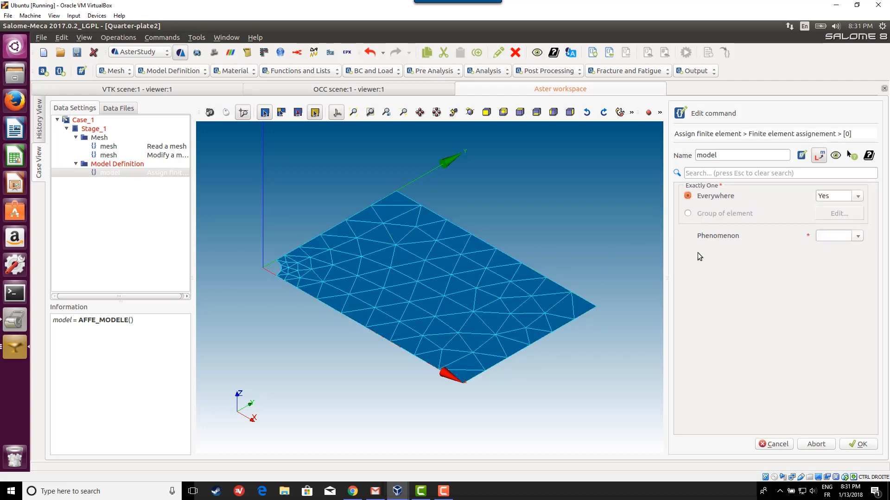
{"action": "left_click", "coordinate": [861, 237]}
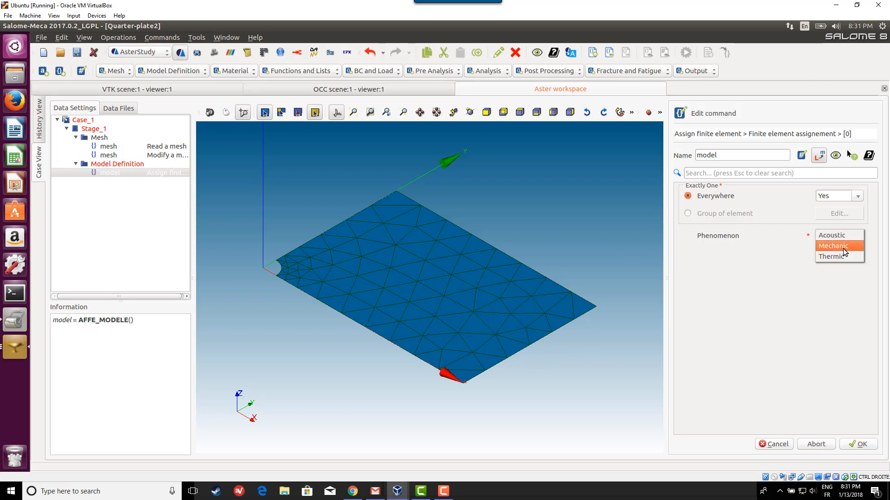
{"action": "left_click", "coordinate": [844, 248]}
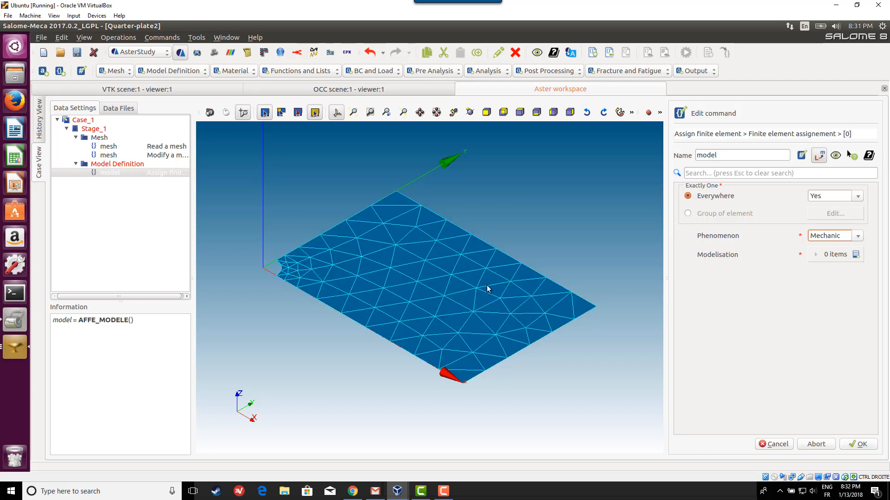
Add one modelisation item to the finite element assignment and set it to C_PLAN
{"action": "left_click", "coordinate": [856, 255]}
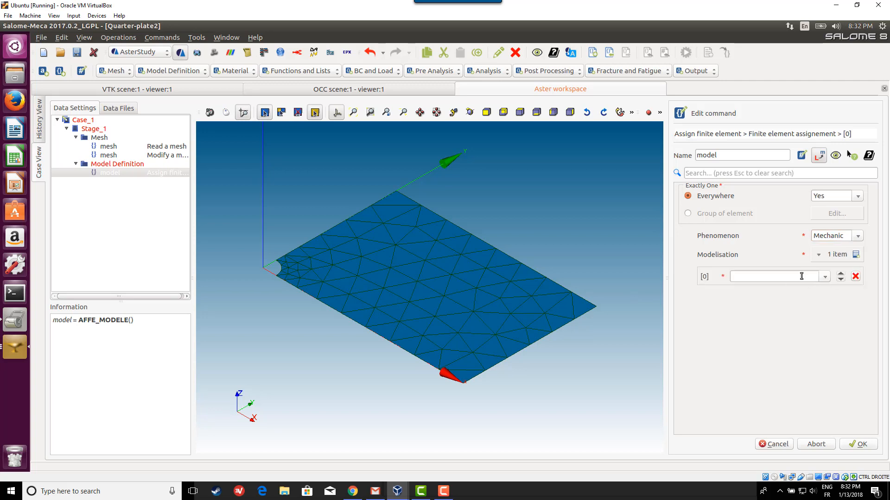
{"action": "left_click", "coordinate": [824, 278]}
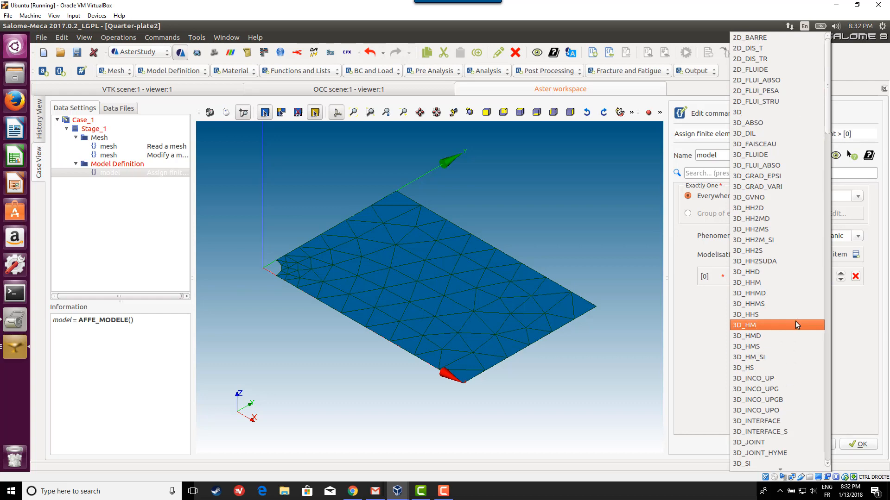
{"action": "scroll", "coordinate": [795, 321], "scroll_direction": "down", "scroll_amount": 6}
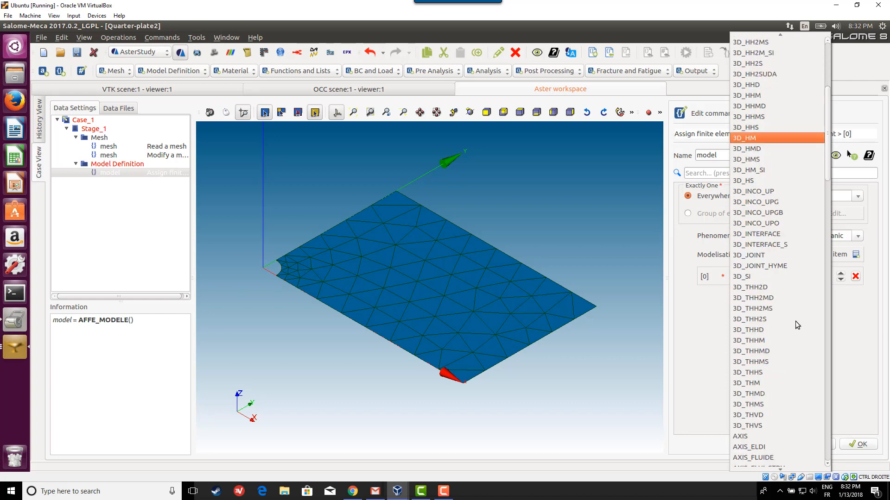
{"action": "scroll", "coordinate": [795, 322], "scroll_direction": "down", "scroll_amount": 8}
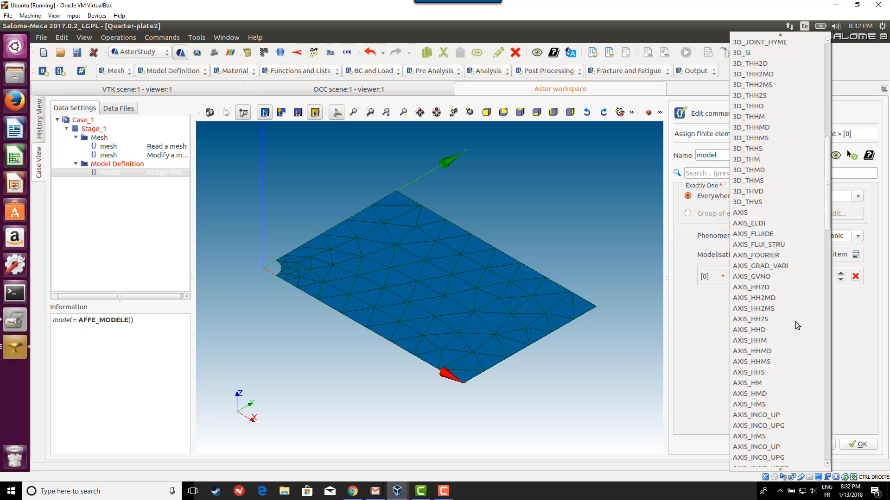
{"action": "scroll", "coordinate": [796, 321], "scroll_direction": "down", "scroll_amount": 3}
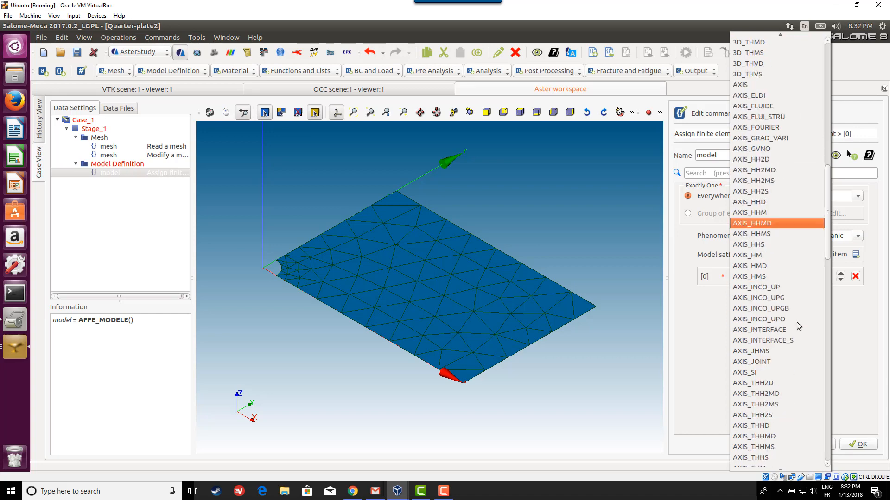
{"action": "scroll", "coordinate": [797, 321], "scroll_direction": "up", "scroll_amount": 6}
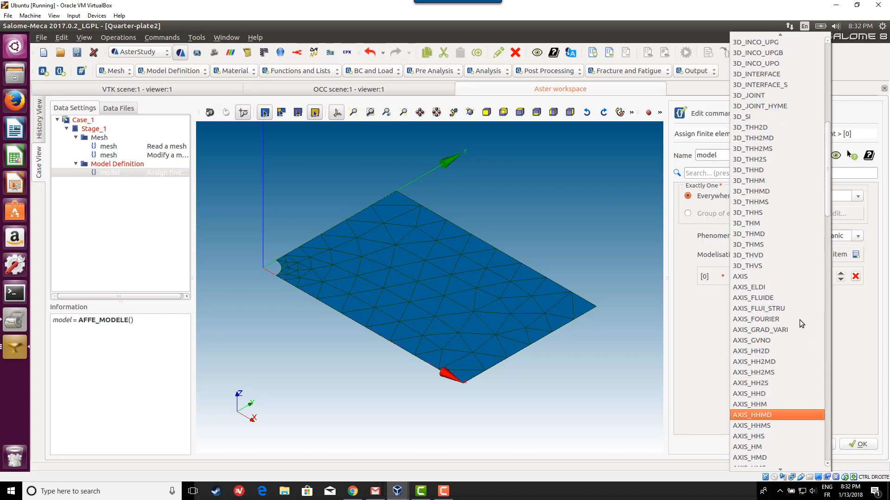
{"action": "scroll", "coordinate": [800, 324], "scroll_direction": "down", "scroll_amount": 18}
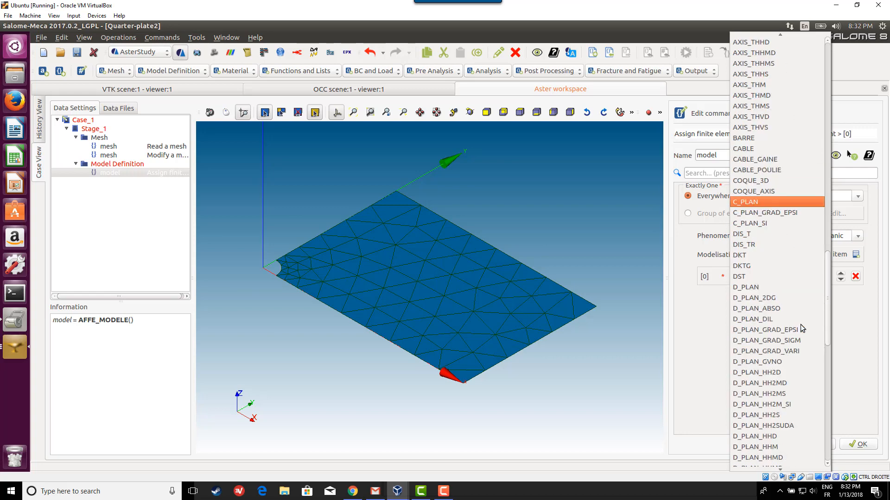
{"action": "scroll", "coordinate": [783, 307], "scroll_direction": "down", "scroll_amount": 1}
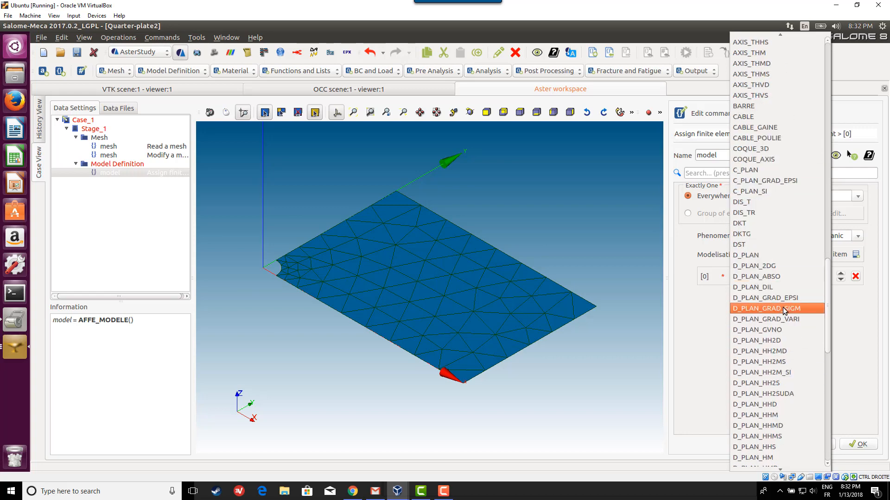
{"action": "left_click", "coordinate": [760, 171]}
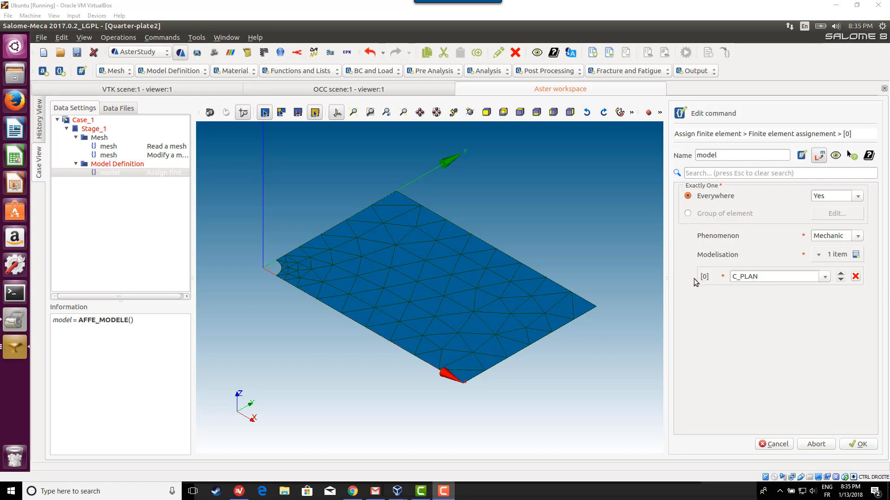
Switch to Chrome and examine the Code_Aster document on AXIS, D_PLAN and C_PLAN for their assumptions, degrees of freedom, mesh supports and loadings
{"action": "left_click", "coordinate": [354, 494]}
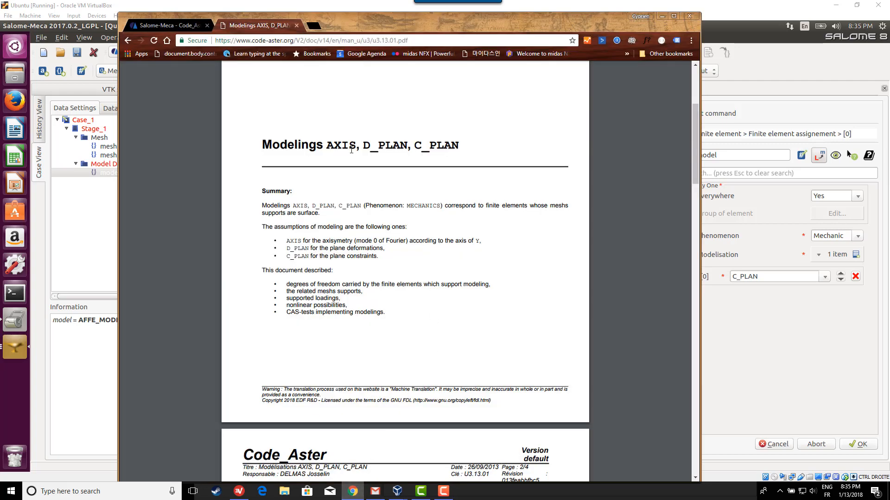
{"action": "scroll", "coordinate": [357, 162], "scroll_direction": "up", "scroll_amount": 2}
{"action": "scroll", "coordinate": [360, 227], "scroll_direction": "down", "scroll_amount": 4}
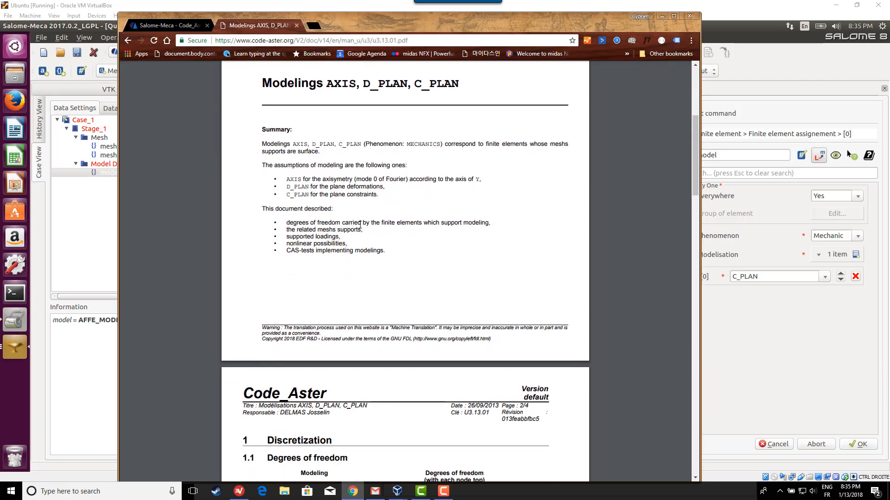
{"action": "scroll", "coordinate": [361, 226], "scroll_direction": "up", "scroll_amount": 2}
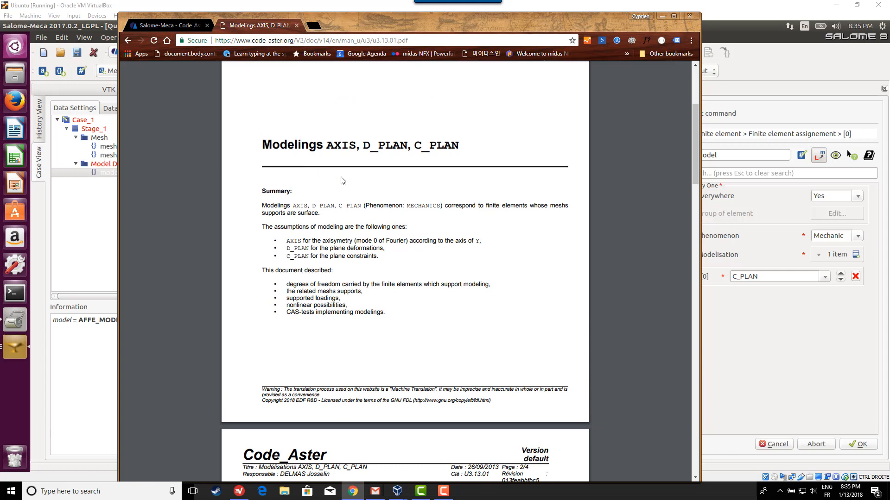
{"action": "scroll", "coordinate": [330, 148], "scroll_direction": "up", "scroll_amount": 2}
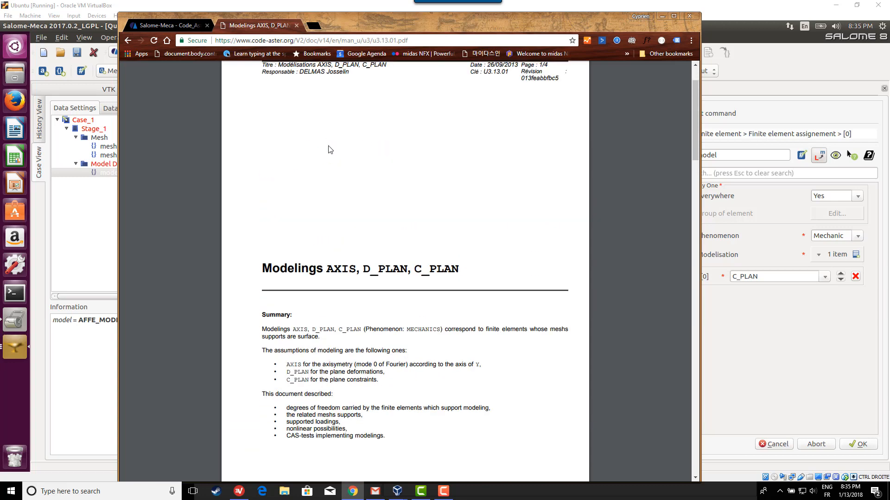
{"action": "scroll", "coordinate": [333, 151], "scroll_direction": "down", "scroll_amount": 4}
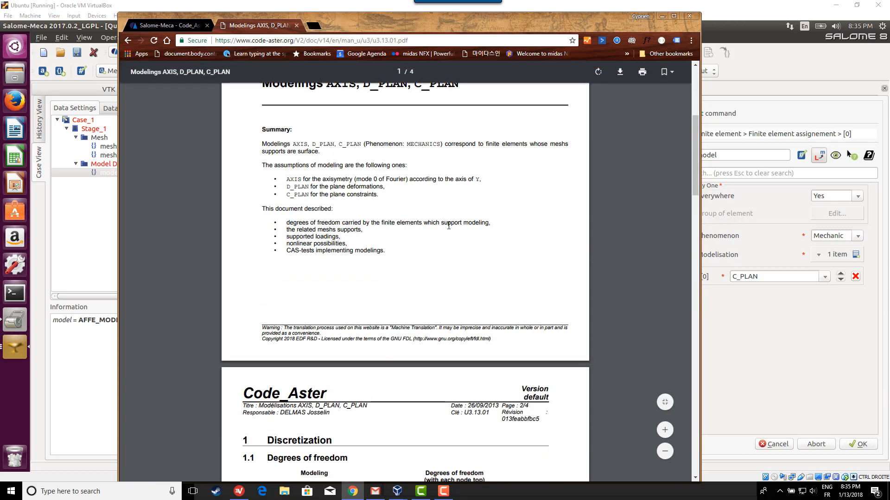
{"action": "scroll", "coordinate": [370, 245], "scroll_direction": "down", "scroll_amount": 5}
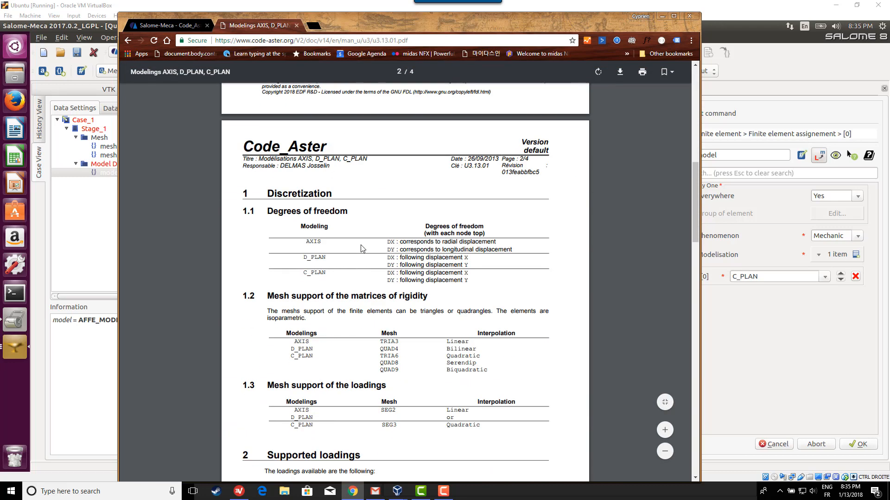
{"action": "scroll", "coordinate": [347, 357], "scroll_direction": "up", "scroll_amount": 5}
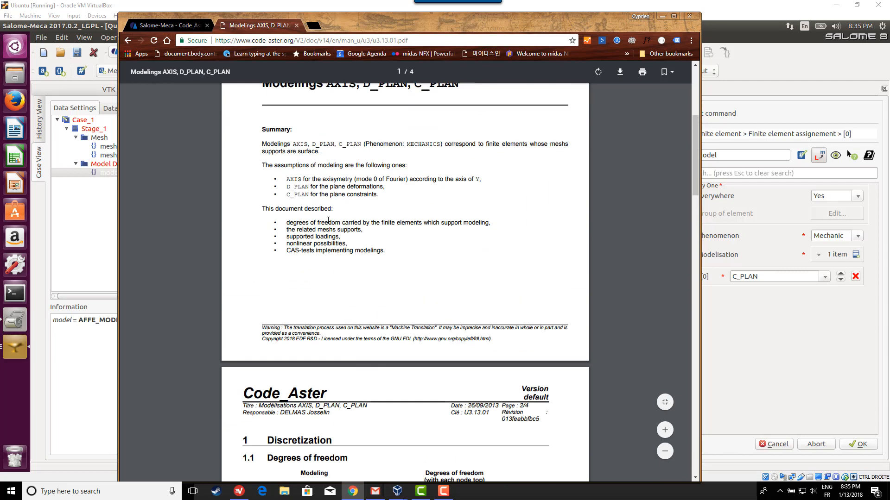
{"action": "scroll", "coordinate": [328, 220], "scroll_direction": "up", "scroll_amount": 1}
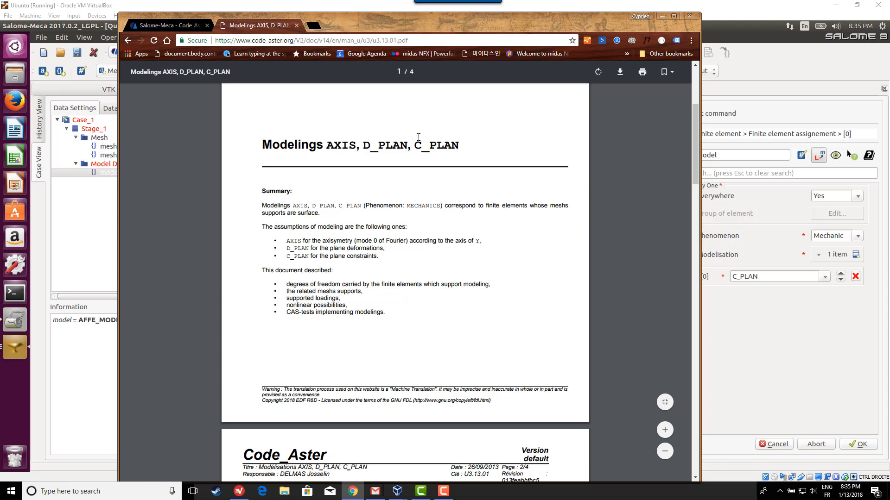
{"action": "left_click_drag", "start_coordinate": [416, 143], "coordinate": [460, 147]}
{"action": "left_click", "coordinate": [432, 162]}
{"action": "scroll", "coordinate": [281, 176], "scroll_direction": "down", "scroll_amount": 1}
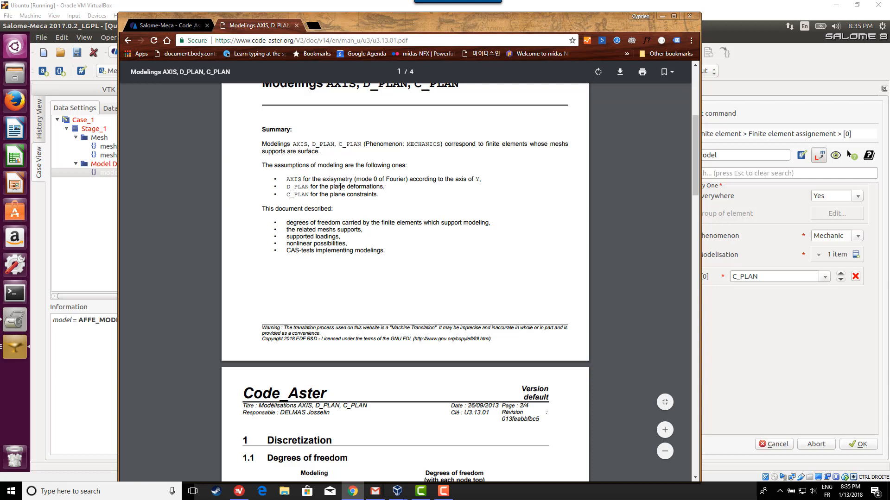
{"action": "scroll", "coordinate": [349, 187], "scroll_direction": "down", "scroll_amount": 2}
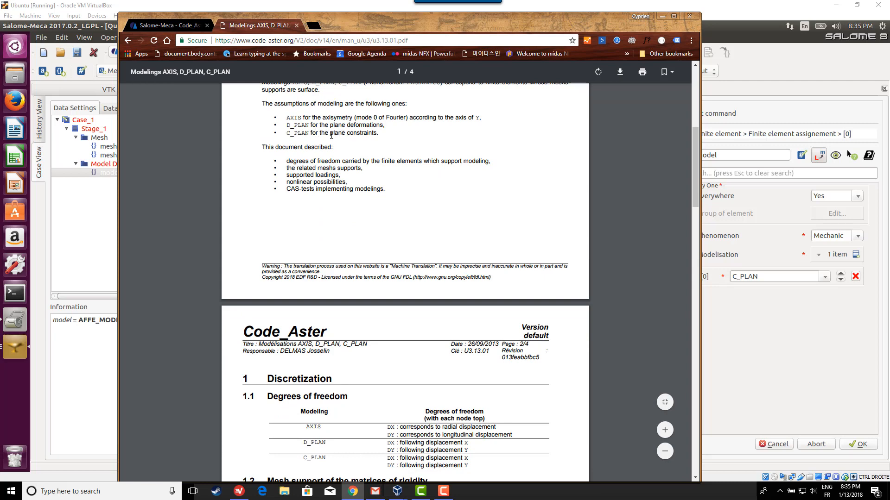
{"action": "scroll", "coordinate": [331, 135], "scroll_direction": "up", "scroll_amount": 2}
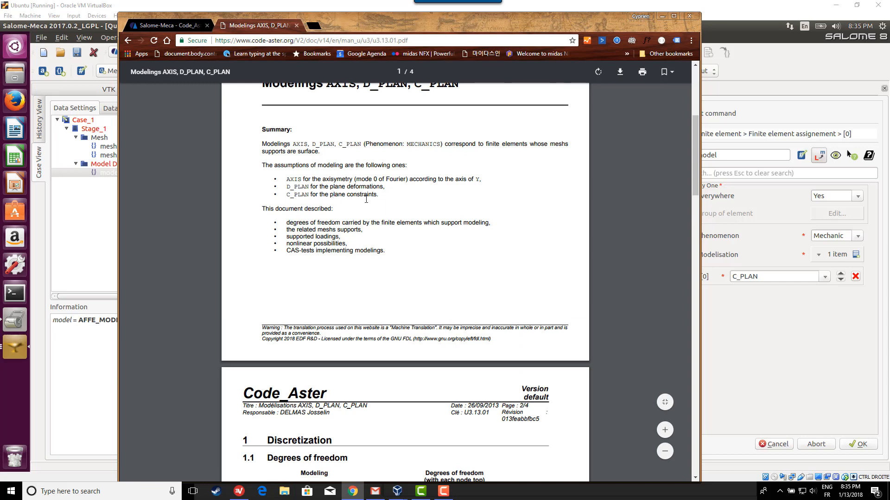
{"action": "scroll", "coordinate": [362, 194], "scroll_direction": "down", "scroll_amount": 3}
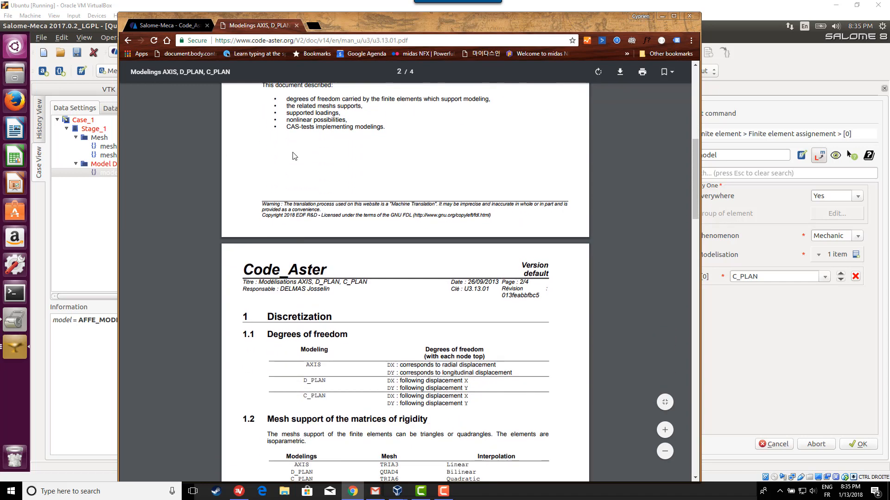
{"action": "scroll", "coordinate": [284, 138], "scroll_direction": "up", "scroll_amount": 1}
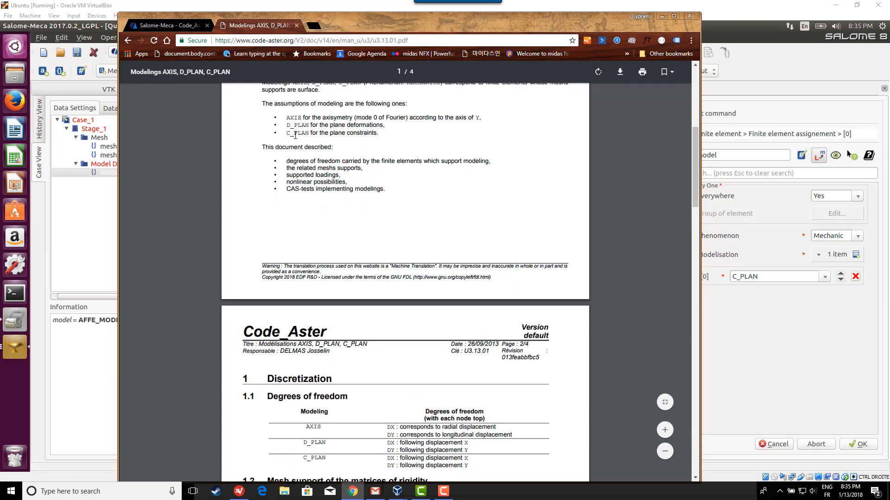
{"action": "scroll", "coordinate": [322, 213], "scroll_direction": "down", "scroll_amount": 5}
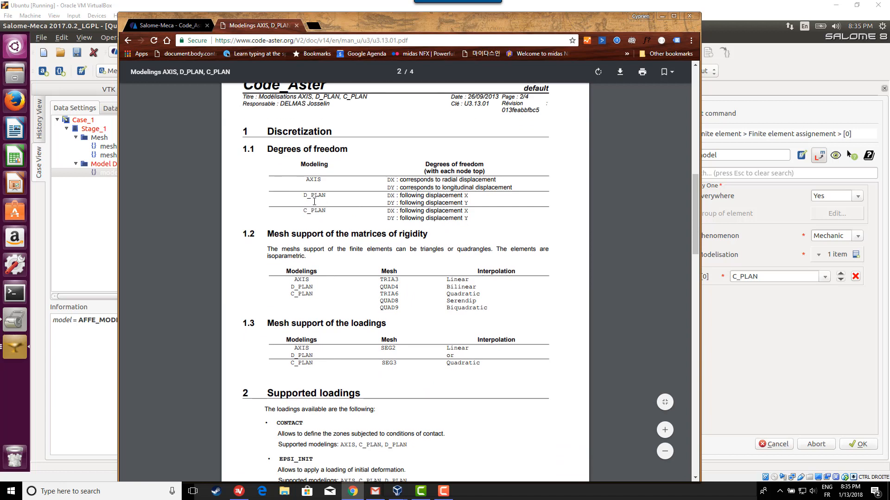
{"action": "scroll", "coordinate": [304, 320], "scroll_direction": "down", "scroll_amount": 2}
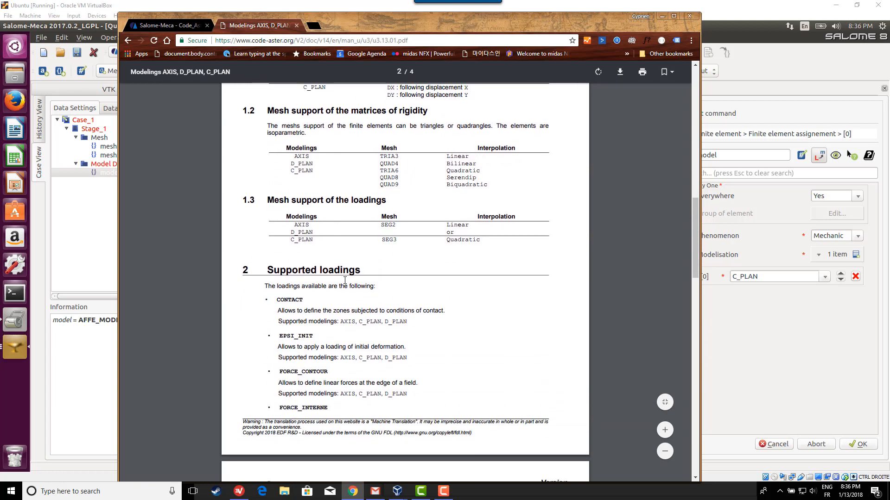
{"action": "left_click", "coordinate": [666, 16]}
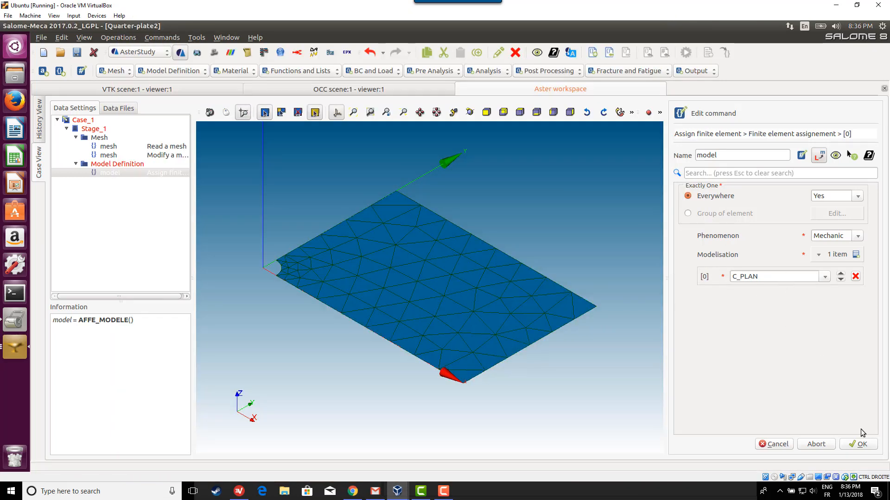
Accept the finite element assignment and choose mesh (LIRE_MAILLAGE) as the model's mesh
{"action": "left_click", "coordinate": [861, 445]}
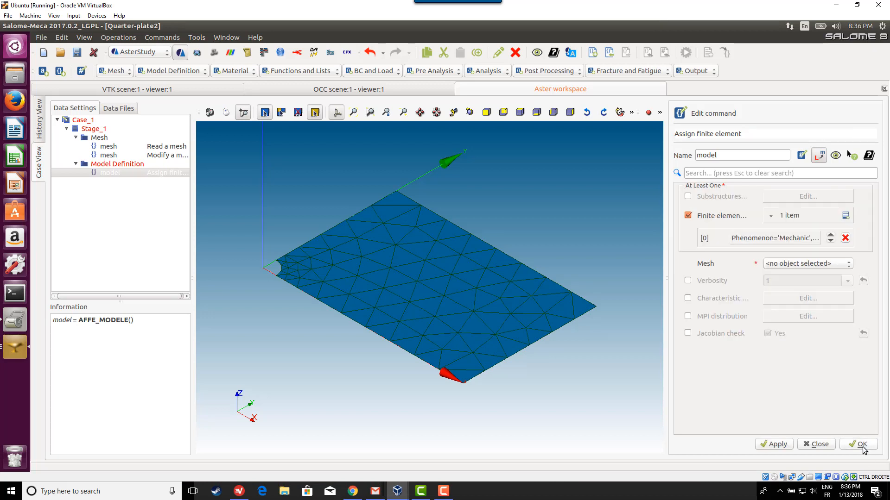
{"action": "left_click", "coordinate": [788, 264]}
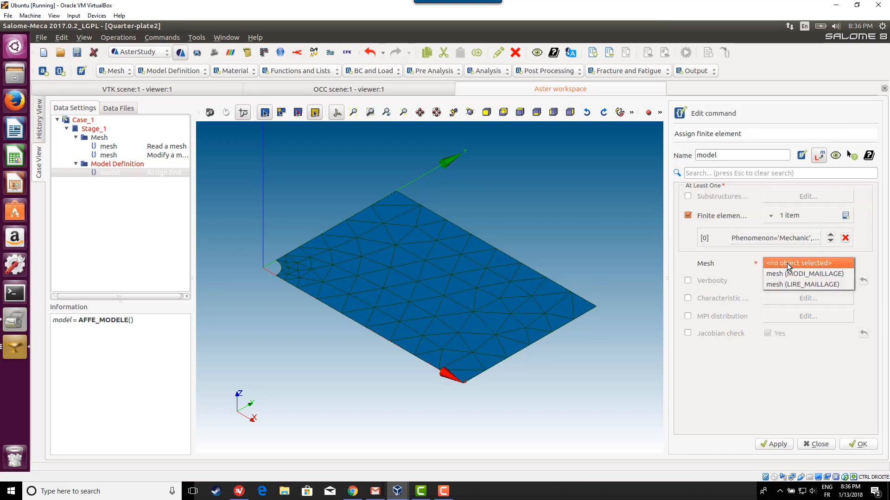
{"action": "left_click", "coordinate": [797, 285]}
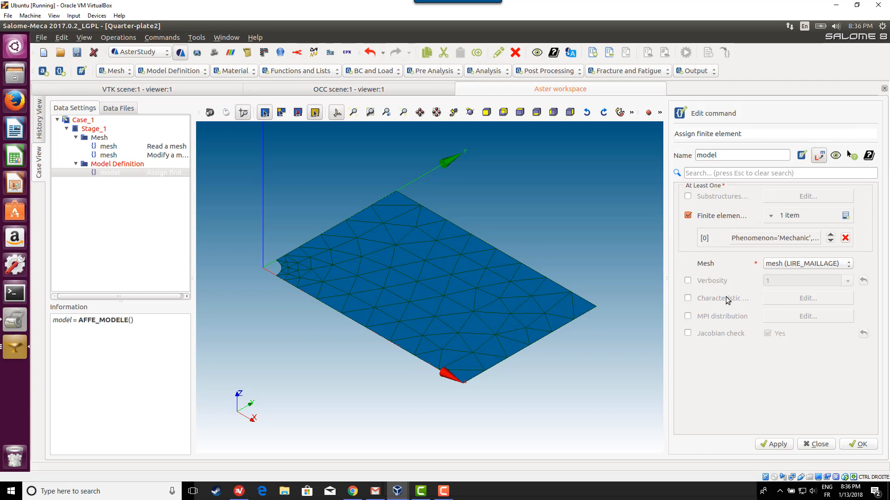
Store the finite element assignment with its C_PLAN modelisation and mesh settings
{"action": "left_click", "coordinate": [871, 447]}
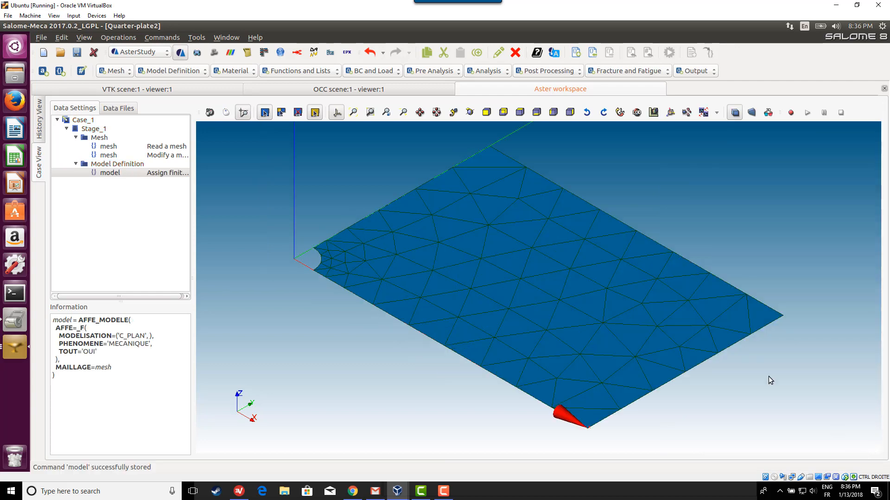
{"action": "left_click", "coordinate": [164, 70]}
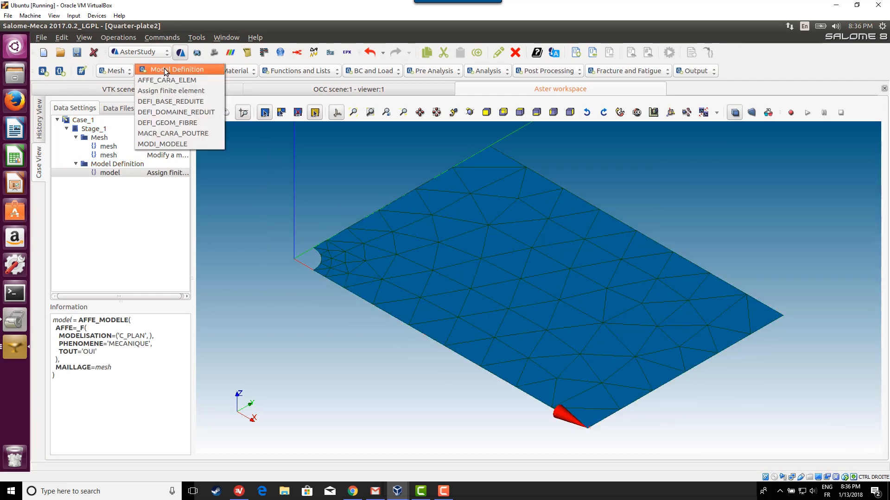
{"action": "left_click", "coordinate": [165, 69]}
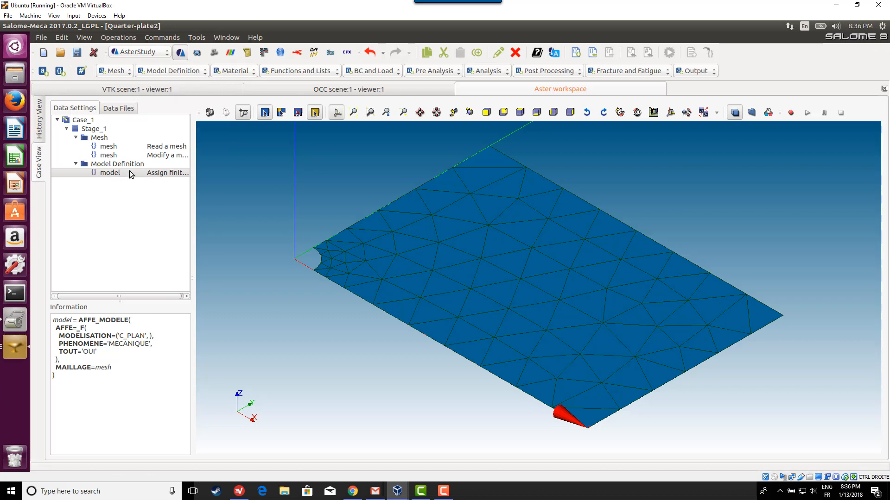
Add a material definition to the stage and name it STEEL
{"action": "left_click", "coordinate": [237, 70]}
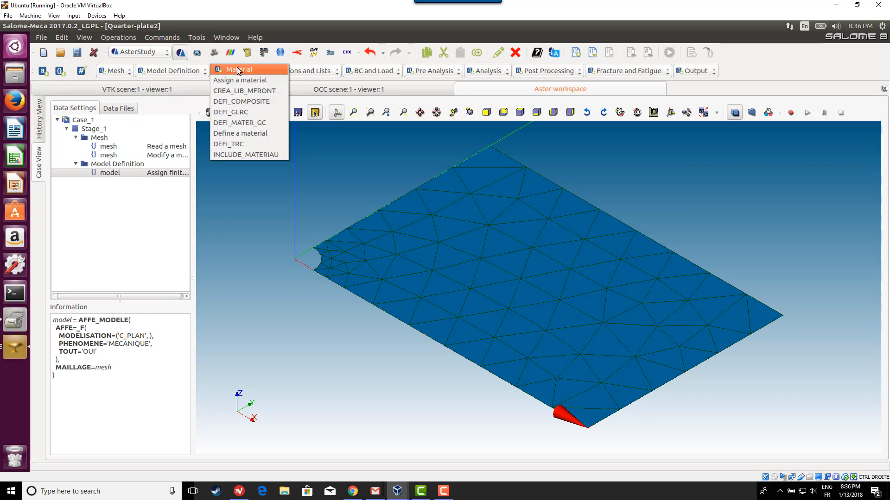
{"action": "left_click", "coordinate": [252, 134]}
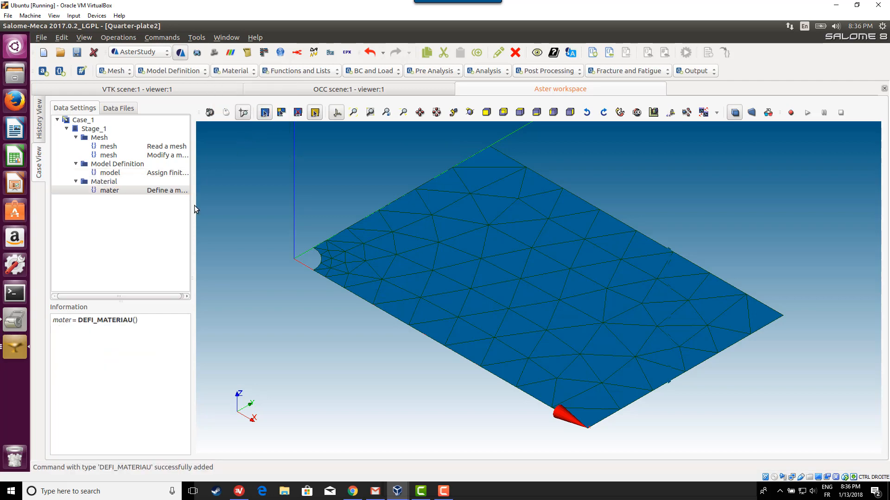
{"action": "double_click", "coordinate": [718, 154]}
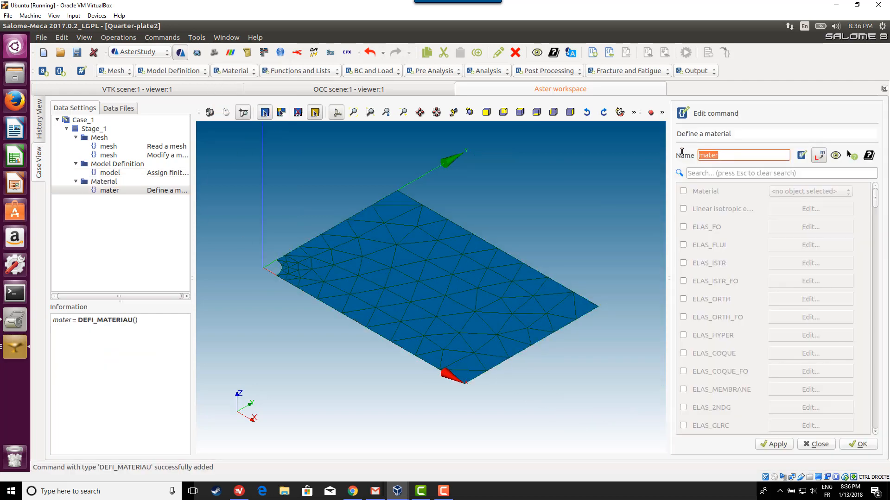
{"action": "type", "text": "STEEL"}
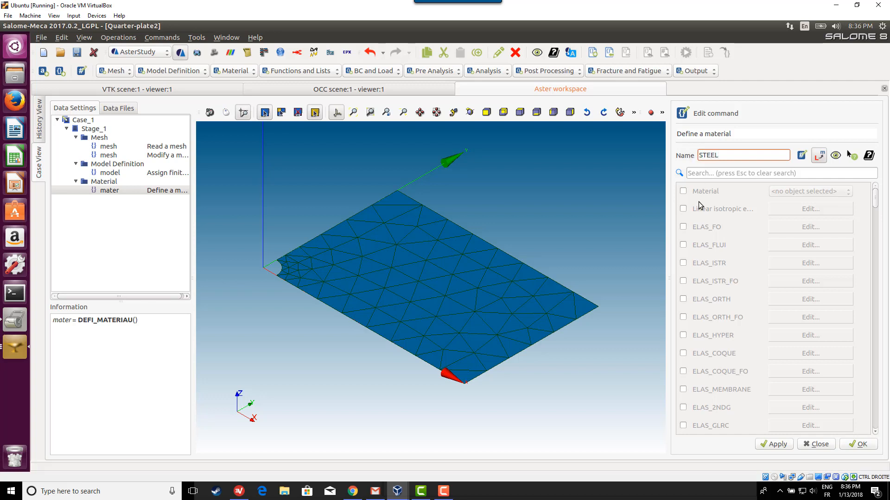
Give STEEL linear isotropic elasticity with Young's modulus 20000 and Poisson's ratio 0.3, and store the material
{"action": "left_click", "coordinate": [684, 209]}
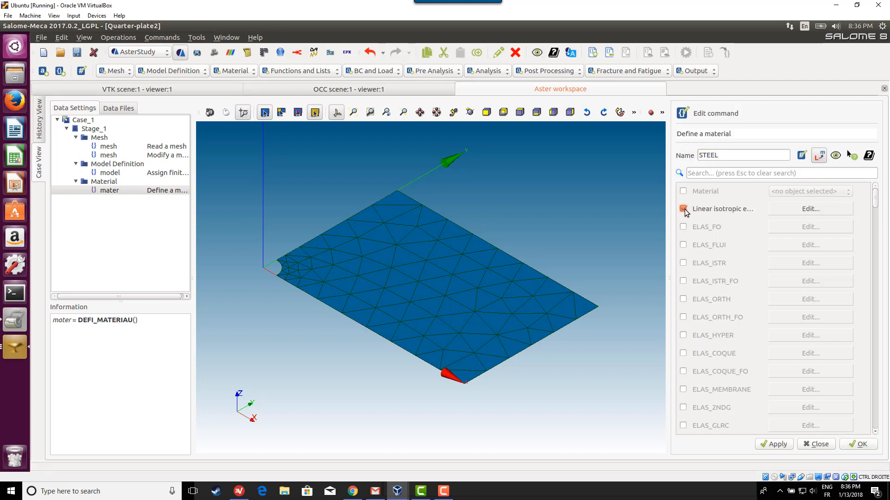
{"action": "left_click", "coordinate": [799, 210]}
{"action": "left_click", "coordinate": [777, 198]}
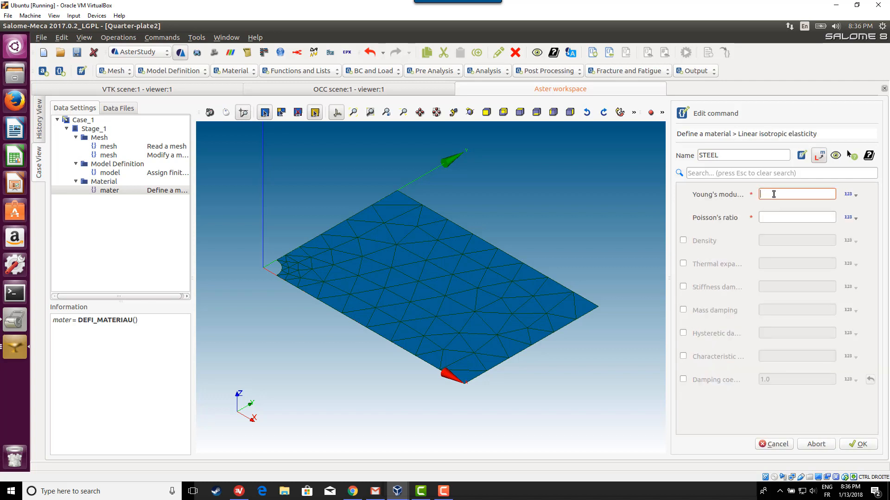
{"action": "type", "text": "20000"}
{"action": "left_click", "coordinate": [775, 216]}
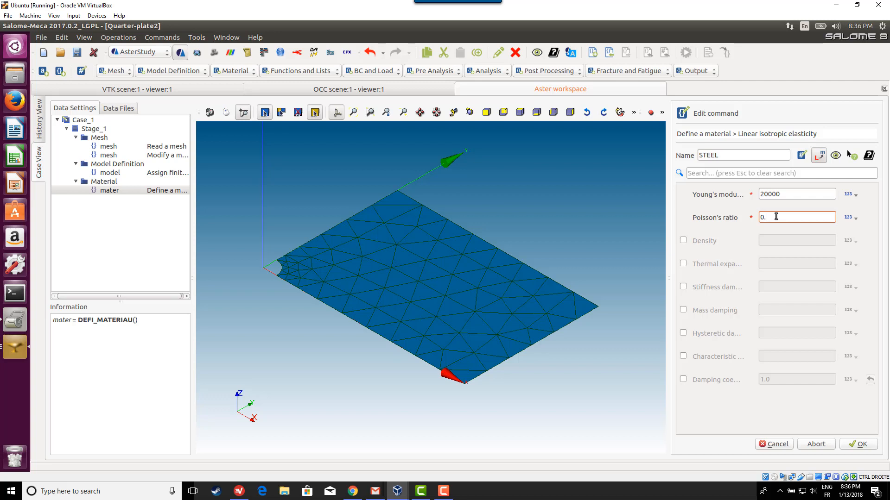
{"action": "type", "text": "0.3"}
{"action": "left_click", "coordinate": [861, 445]}
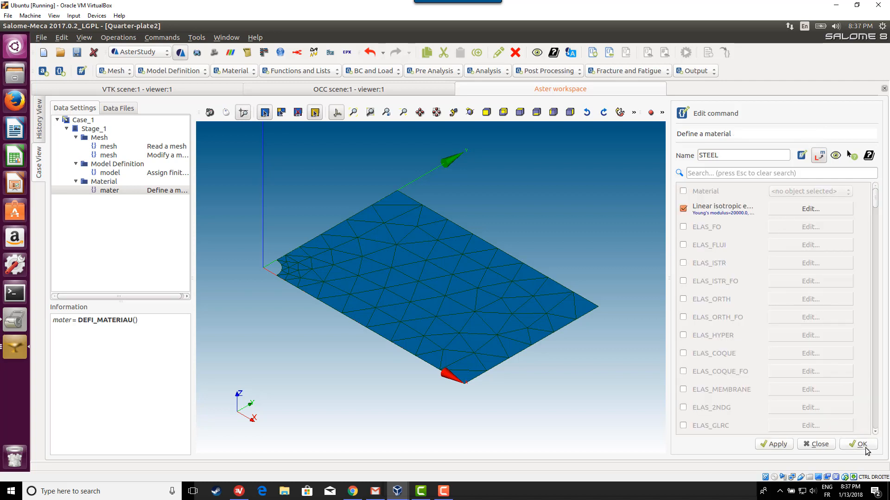
{"action": "left_click", "coordinate": [862, 445]}
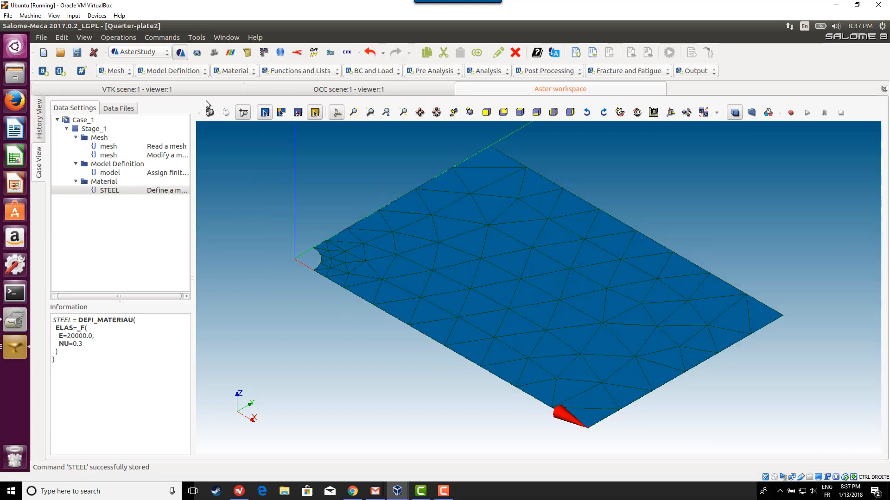
Add a material assignment command based on model (AFFE_MODELE)
{"action": "left_click", "coordinate": [246, 71]}
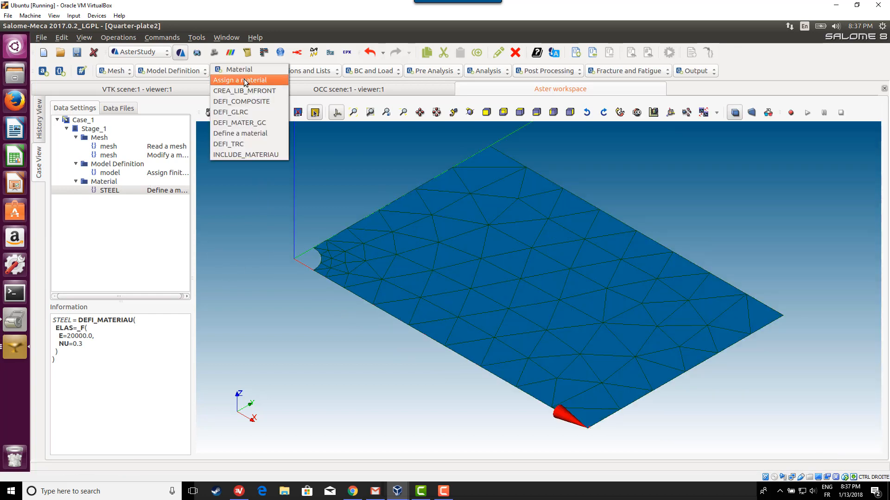
{"action": "left_click", "coordinate": [244, 80]}
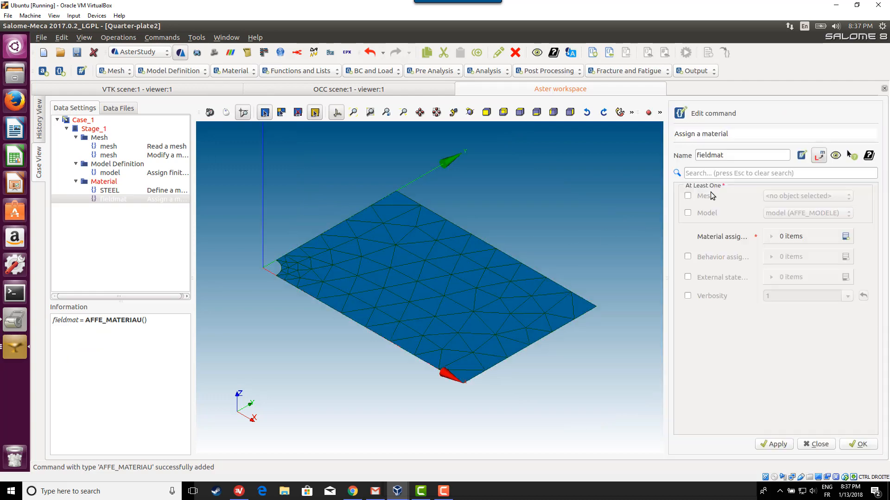
{"action": "left_click", "coordinate": [688, 213]}
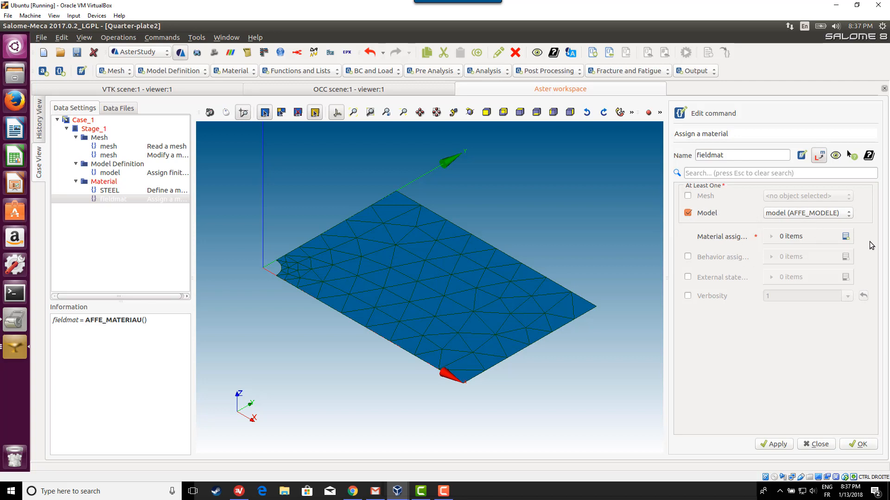
Add one material assignment item that applies STEEL everywhere, and store the command
{"action": "left_click", "coordinate": [845, 237]}
{"action": "left_click", "coordinate": [785, 259]}
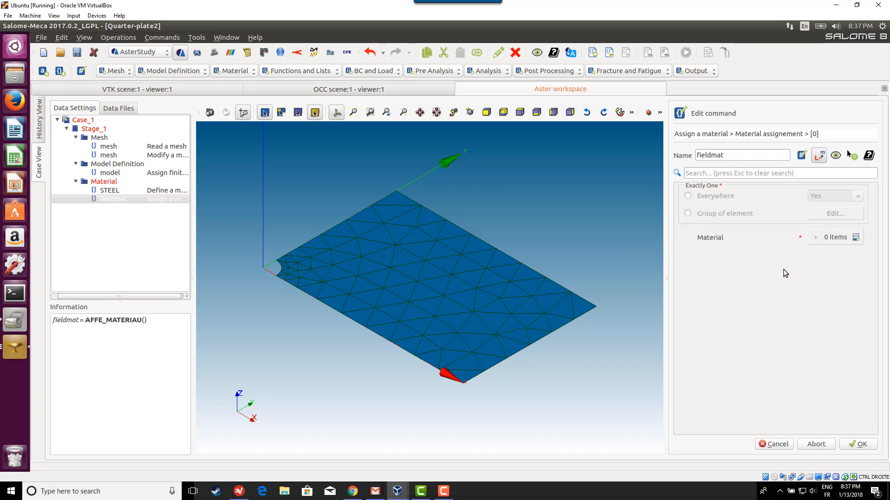
{"action": "left_click", "coordinate": [688, 196]}
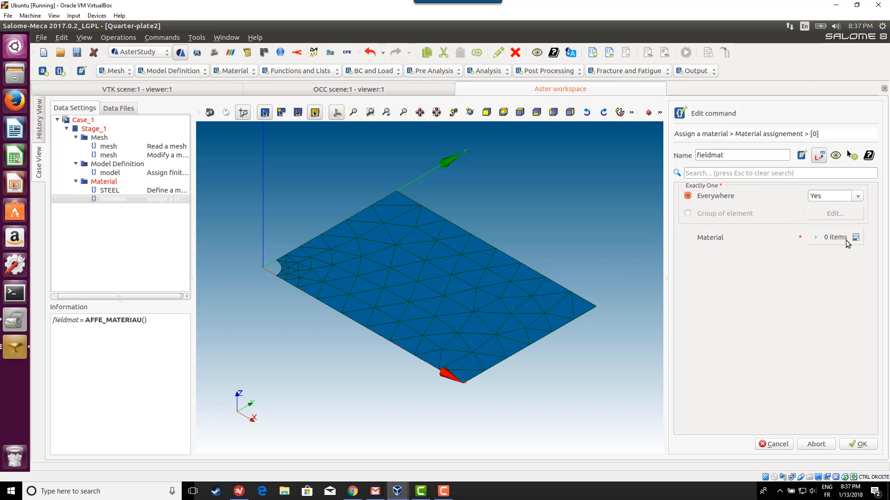
{"action": "left_click", "coordinate": [854, 237]}
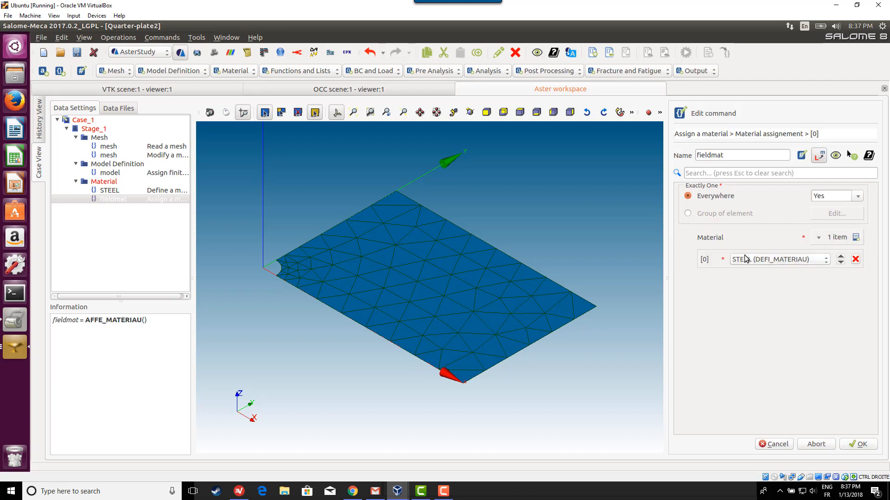
{"action": "left_click", "coordinate": [859, 445]}
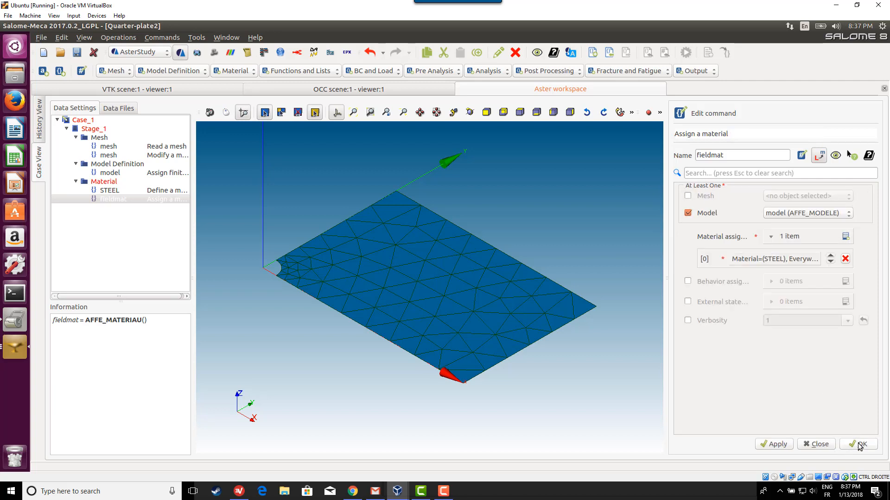
{"action": "left_click", "coordinate": [860, 445]}
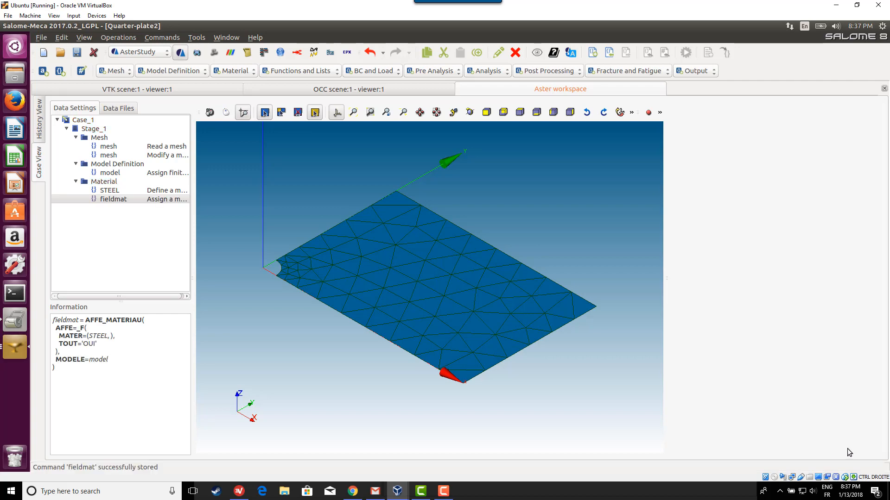
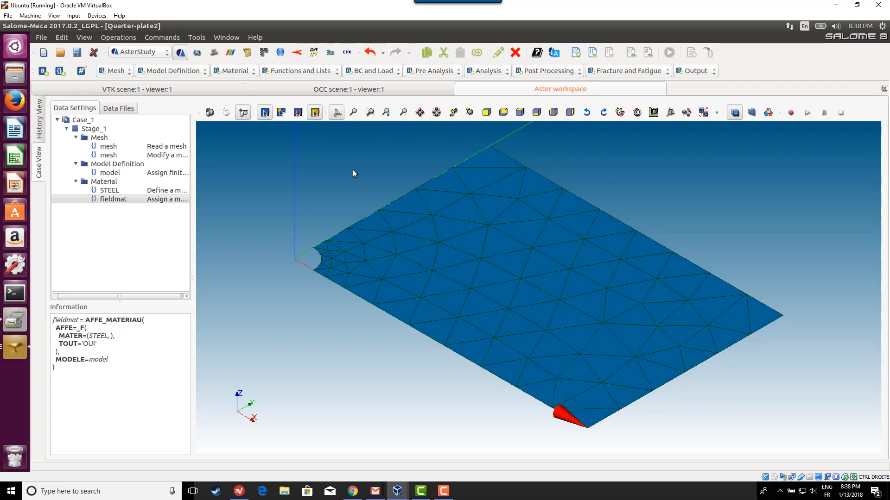
Add a mechanical load assignment to the stage and enable Enforce DOF with two items
{"action": "left_click", "coordinate": [520, 112]}
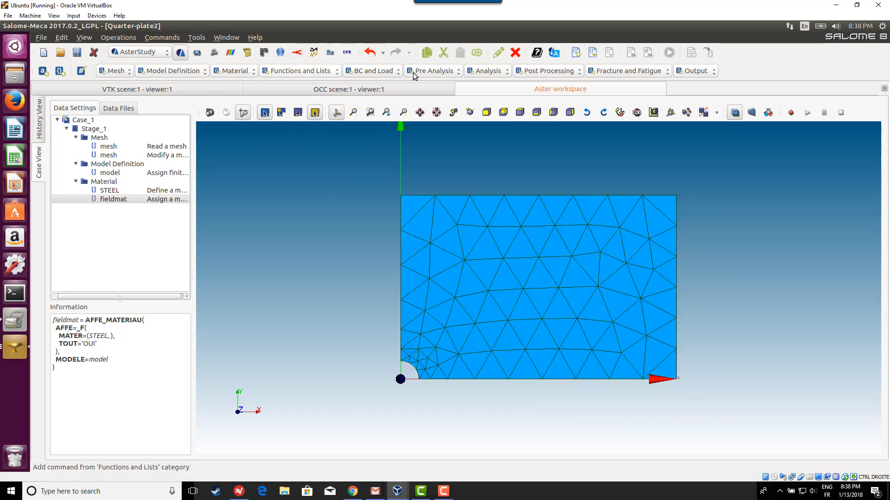
{"action": "left_click", "coordinate": [394, 73]}
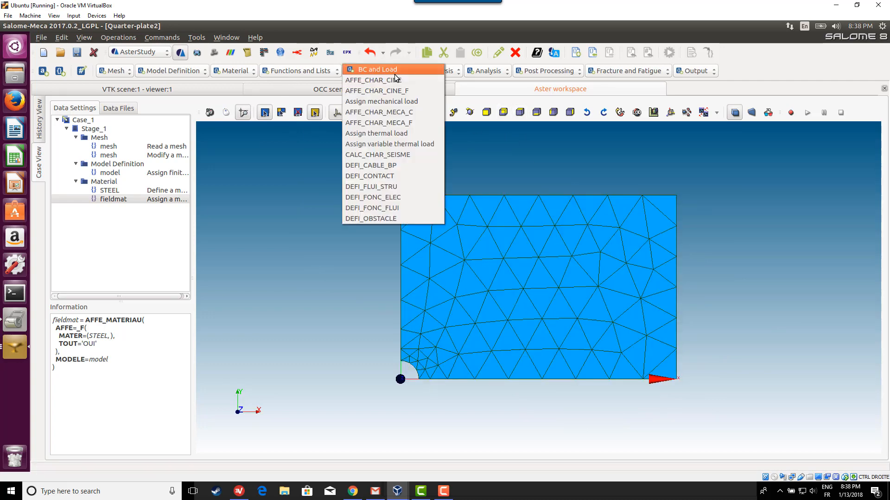
{"action": "left_click", "coordinate": [399, 102]}
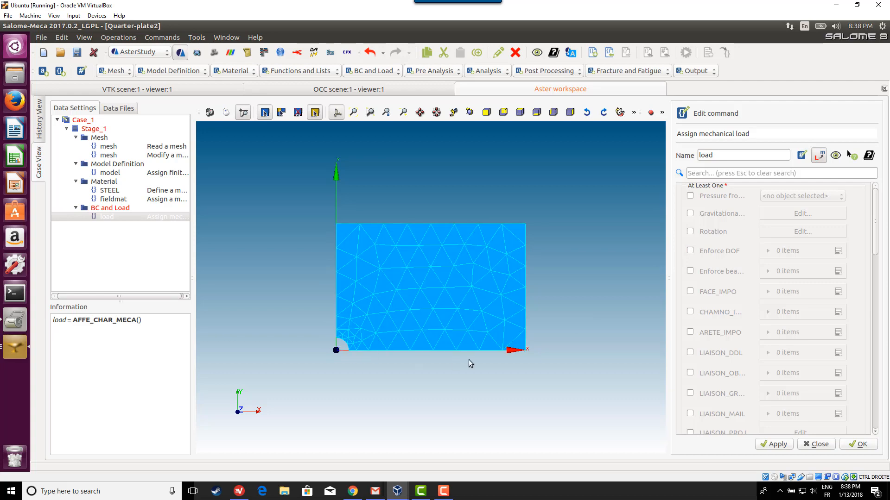
{"action": "left_click", "coordinate": [689, 251]}
{"action": "left_click", "coordinate": [838, 251]}
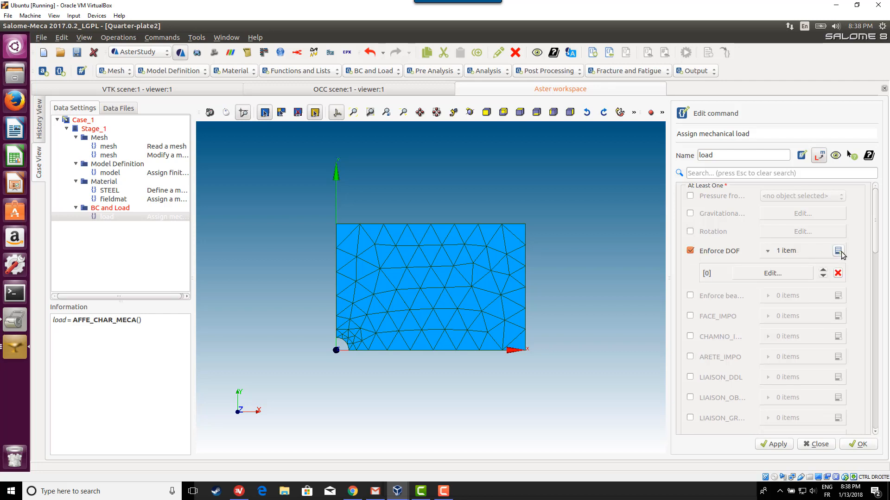
{"action": "left_click", "coordinate": [839, 251]}
Set the first Enforce DOF item to the Left element group with DX fixed at 0
{"action": "left_click", "coordinate": [786, 274]}
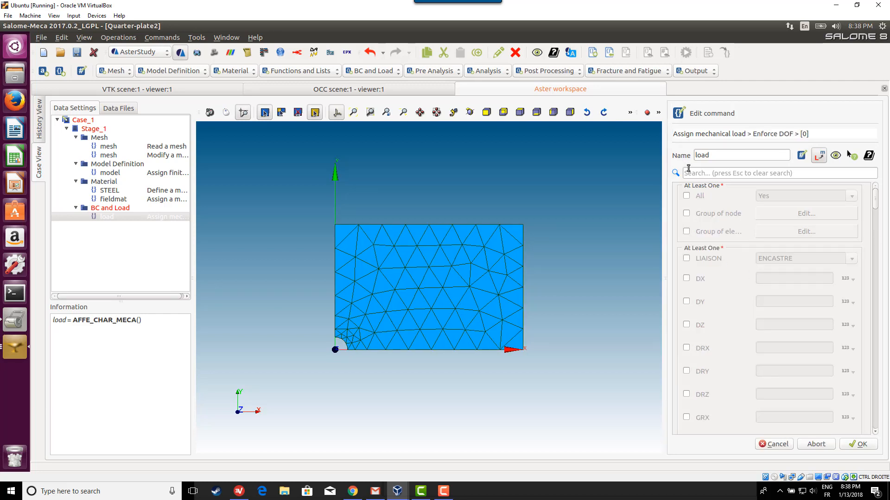
{"action": "left_click", "coordinate": [687, 232]}
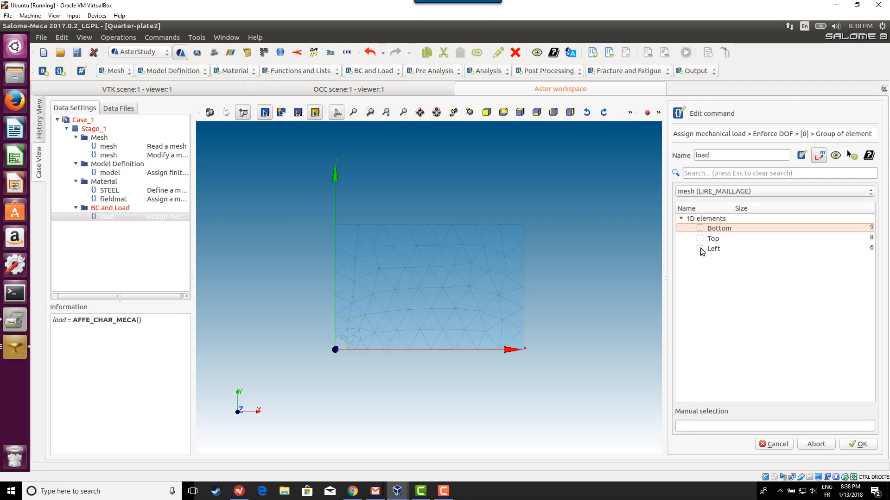
{"action": "left_click", "coordinate": [700, 250]}
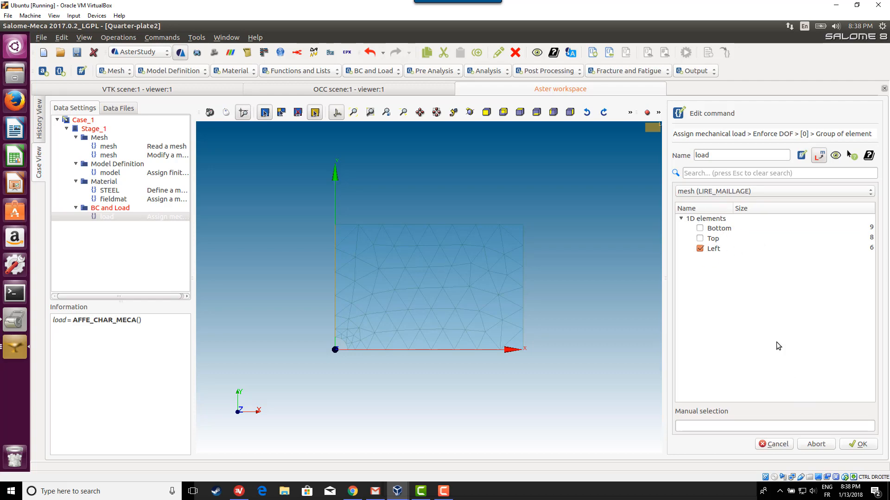
{"action": "left_click", "coordinate": [858, 444]}
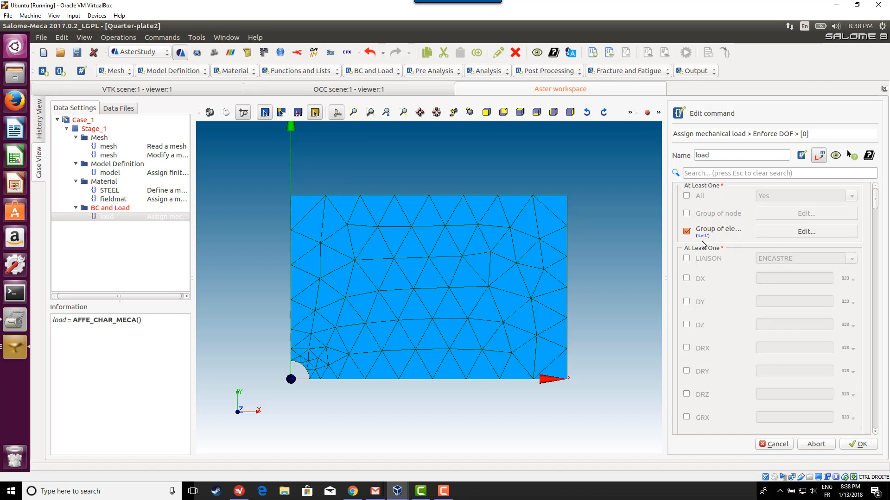
{"action": "left_click", "coordinate": [686, 279]}
{"action": "left_click", "coordinate": [780, 280]}
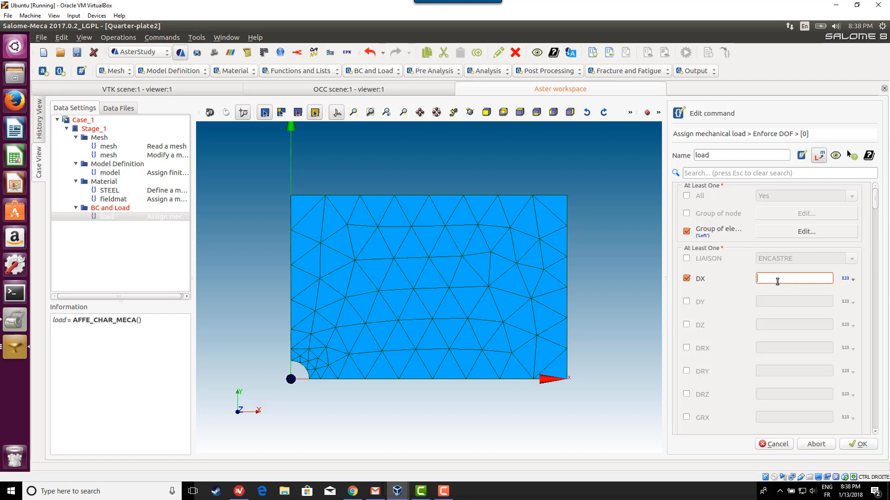
{"action": "type", "text": "0"}
{"action": "left_click", "coordinate": [864, 443]}
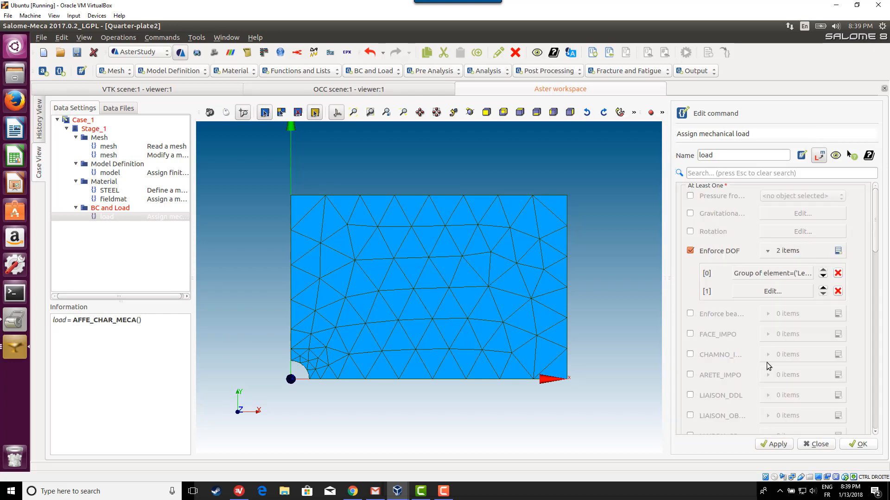
Set the second Enforce DOF item to the Bottom element group with DY fixed at 0
{"action": "left_click", "coordinate": [764, 291]}
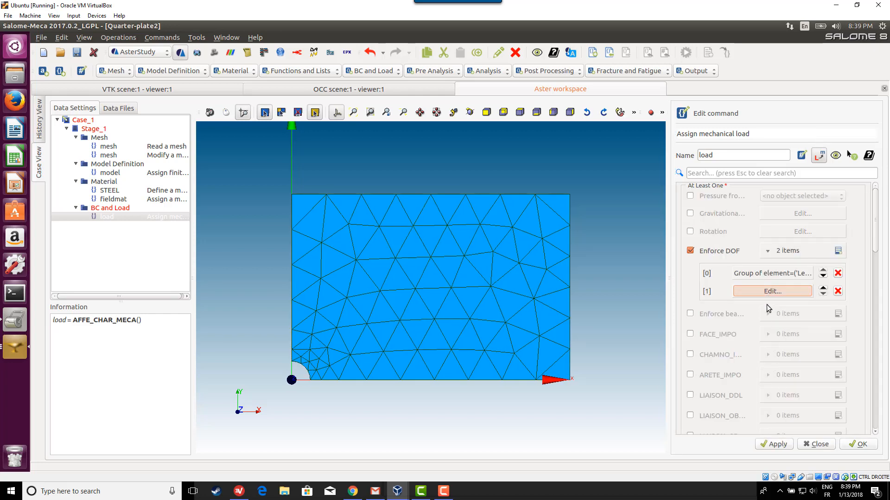
{"action": "left_click", "coordinate": [776, 295]}
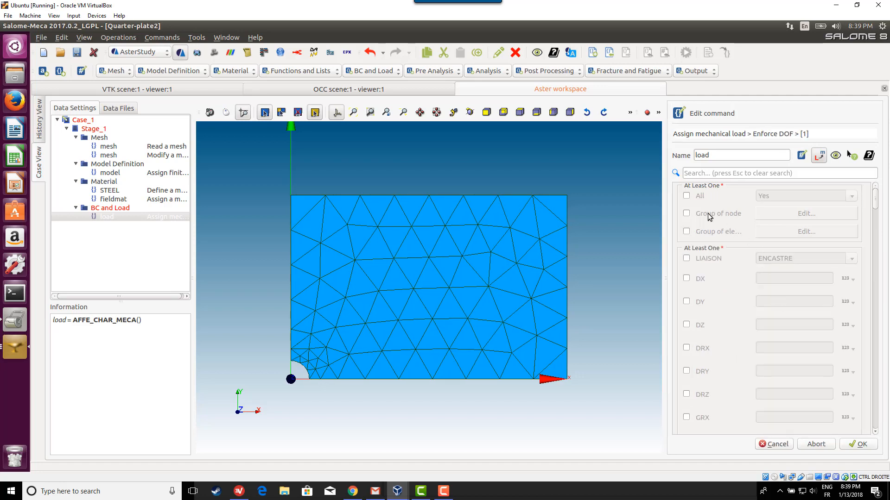
{"action": "left_click", "coordinate": [686, 231]}
{"action": "left_click", "coordinate": [806, 232]}
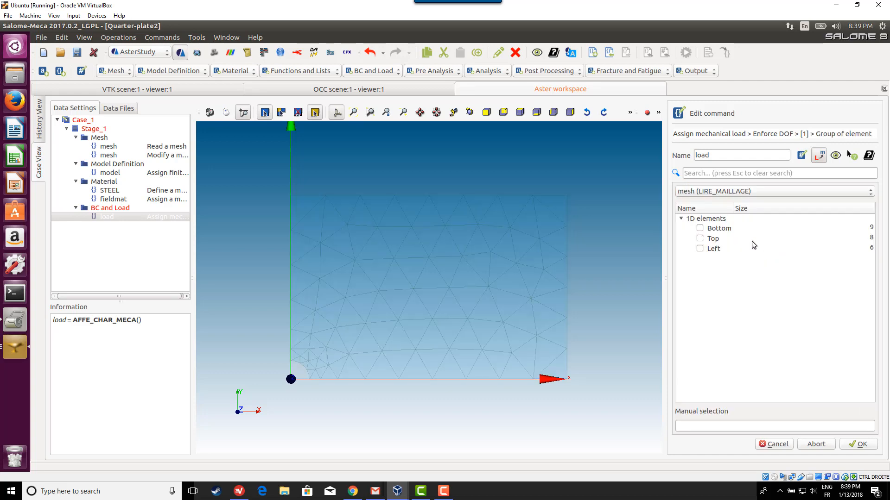
{"action": "left_click", "coordinate": [699, 228]}
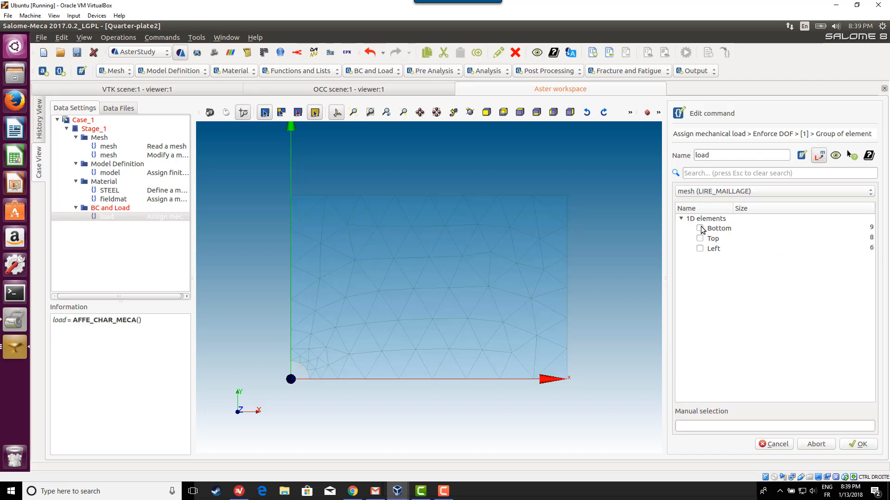
{"action": "left_click", "coordinate": [857, 445]}
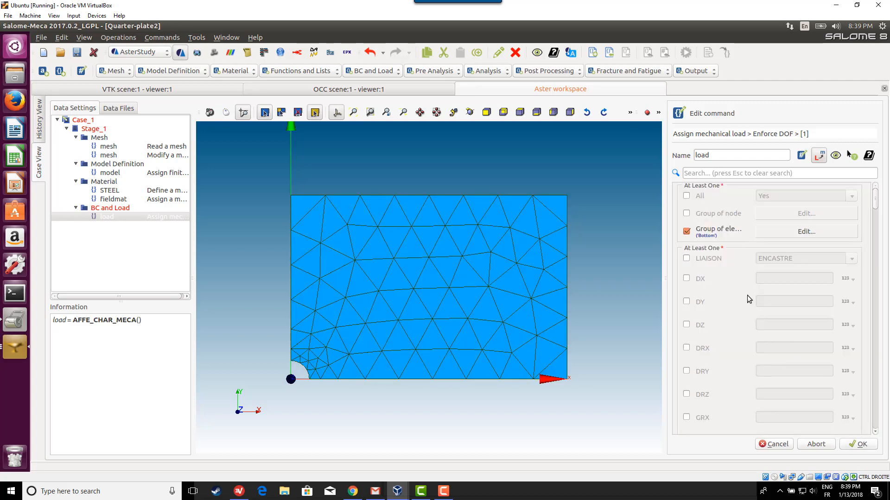
{"action": "left_click", "coordinate": [687, 301]}
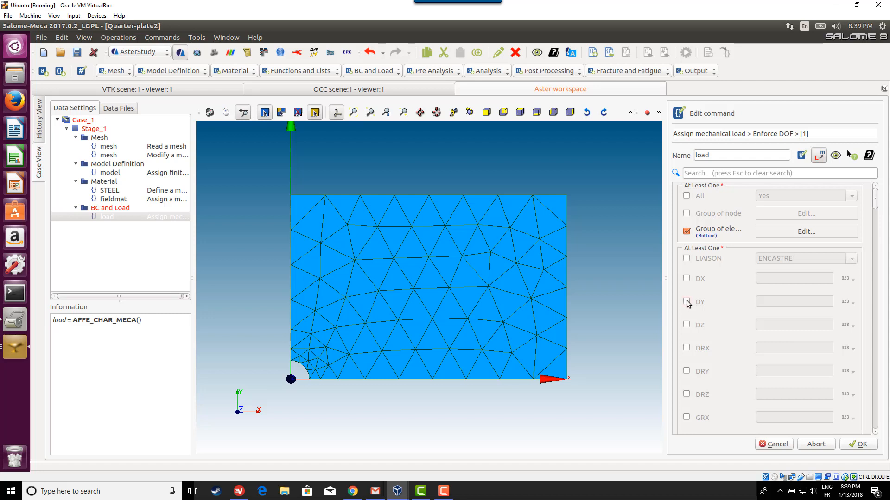
{"action": "left_click", "coordinate": [794, 301]}
{"action": "type", "text": "0"}
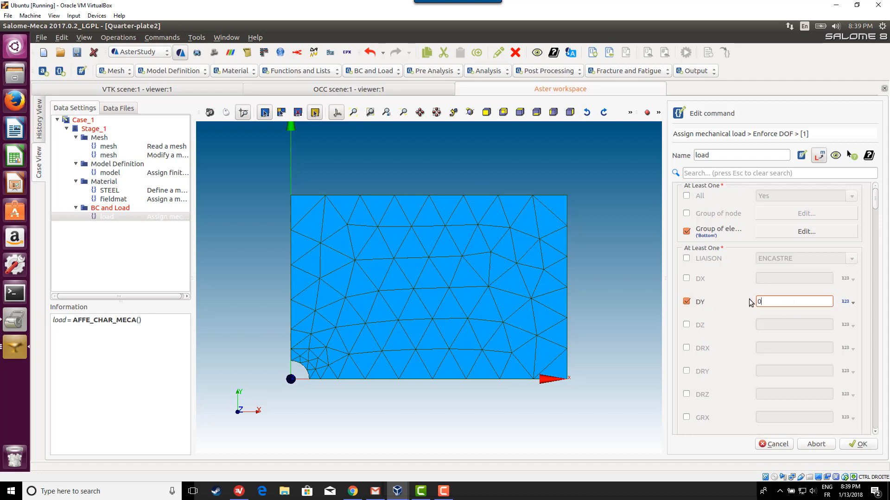
{"action": "left_click", "coordinate": [853, 445]}
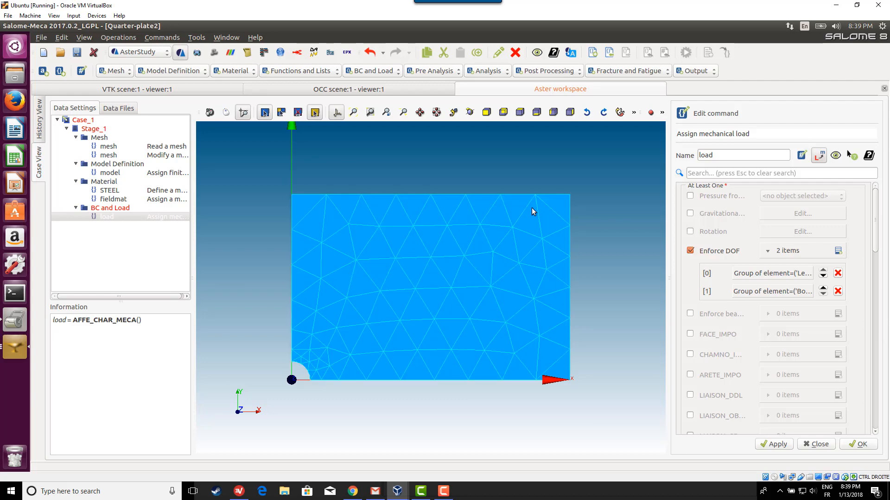
Add one PRES_REP item to the mechanical load and assign it to the Top element group
{"action": "left_click_drag", "start_coordinate": [876, 236], "coordinate": [884, 352]}
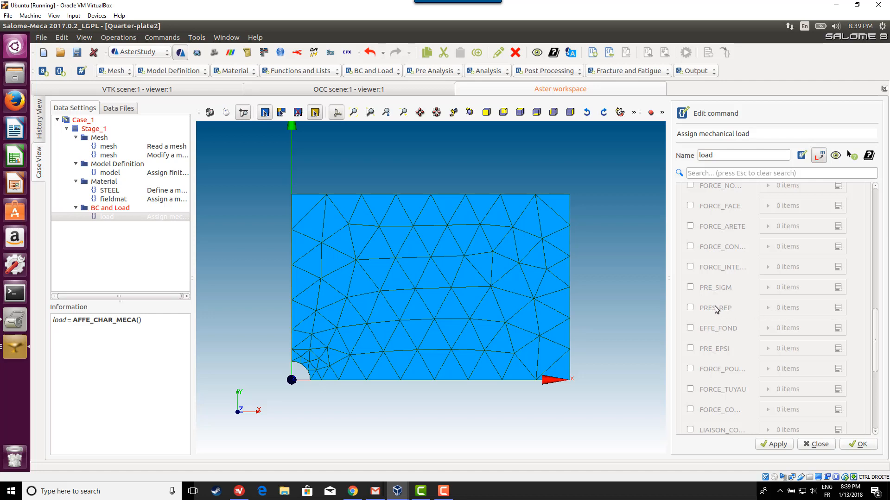
{"action": "left_click", "coordinate": [839, 309]}
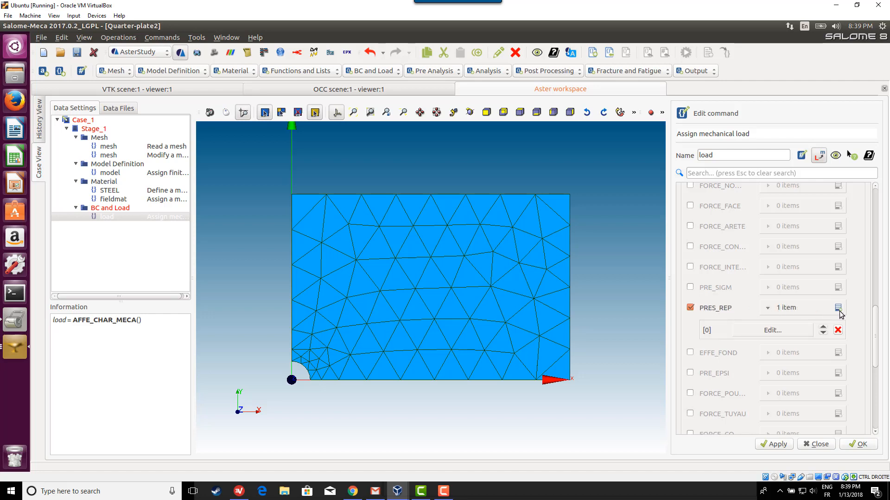
{"action": "left_click", "coordinate": [756, 332]}
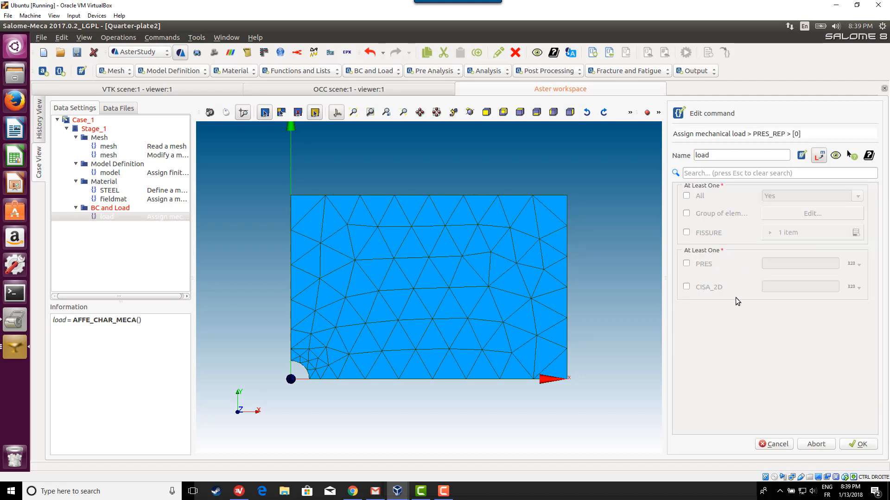
{"action": "left_click", "coordinate": [687, 214]}
{"action": "left_click", "coordinate": [790, 215]}
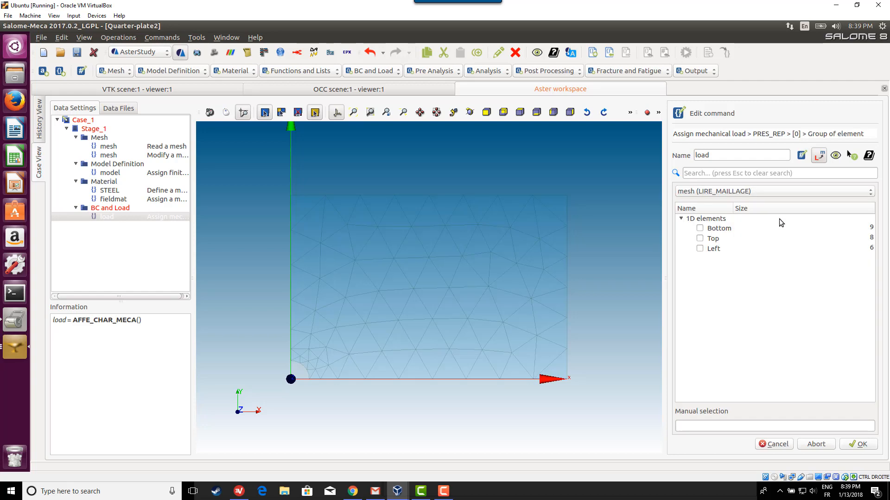
{"action": "left_click", "coordinate": [700, 238]}
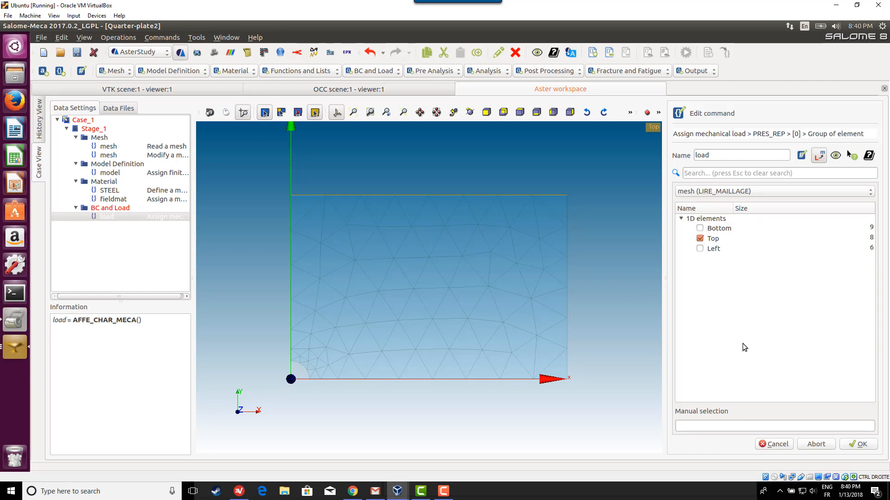
{"action": "left_click", "coordinate": [856, 444]}
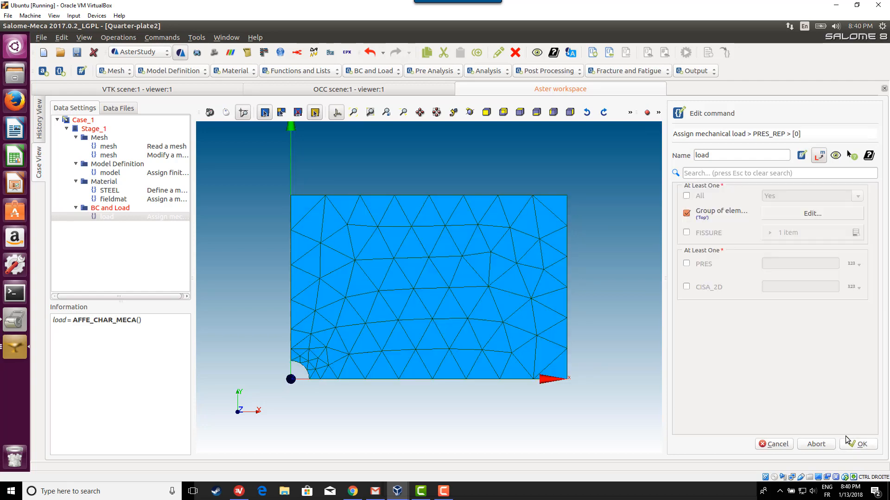
Set the pressure PRES on the Top group to -100 and store the load command
{"action": "left_click", "coordinate": [687, 263]}
{"action": "left_click", "coordinate": [795, 264]}
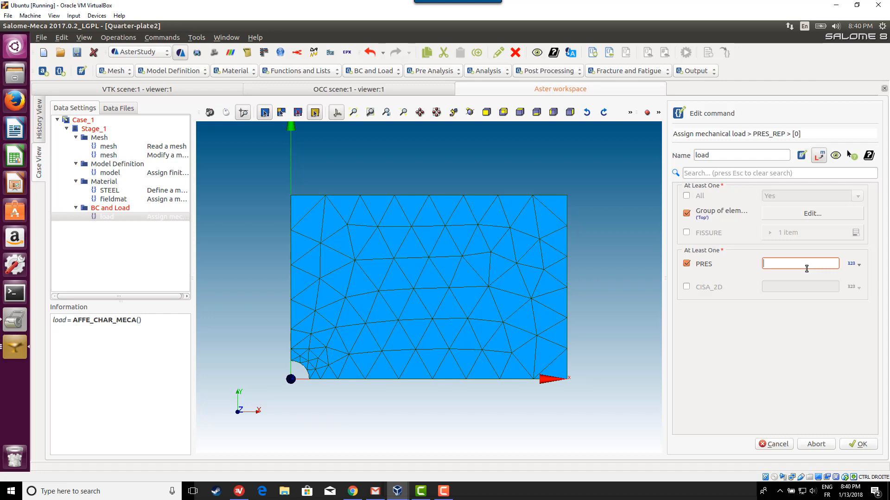
{"action": "type", "text": "8100"}
{"action": "key", "text": "BackSpace"}
{"action": "key", "text": "BackSpace"}
{"action": "key", "text": "BackSpace"}
{"action": "type", "text": "100"}
{"action": "left_click", "coordinate": [860, 446]}
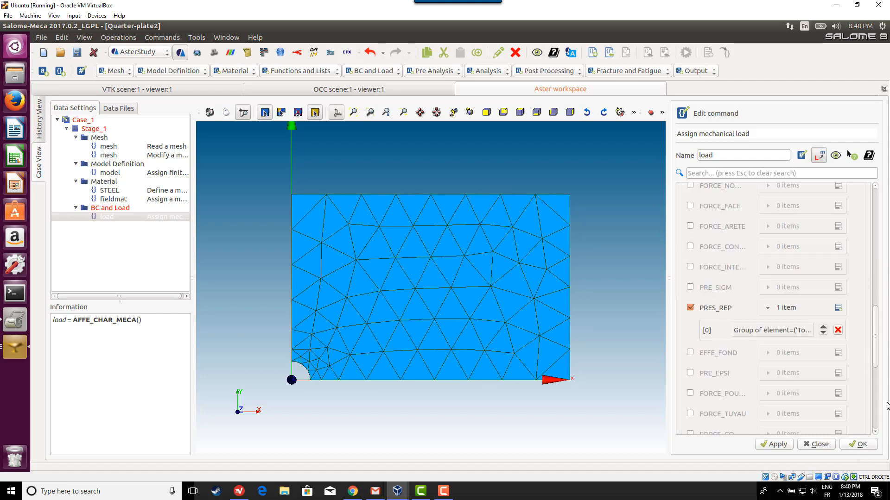
{"action": "left_click", "coordinate": [861, 445]}
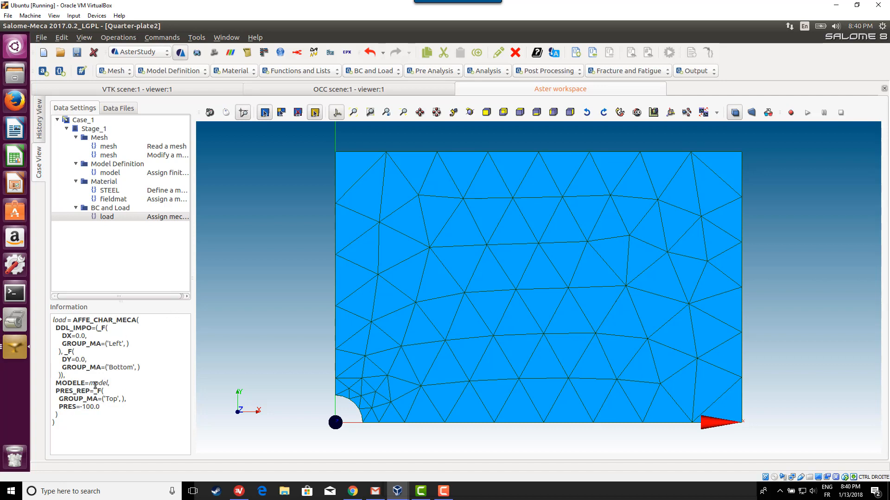
Add a static mechanical analysis command to the stage and name it RESU
{"action": "left_click_drag", "start_coordinate": [74, 424], "coordinate": [39, 316]}
{"action": "left_click", "coordinate": [114, 252]}
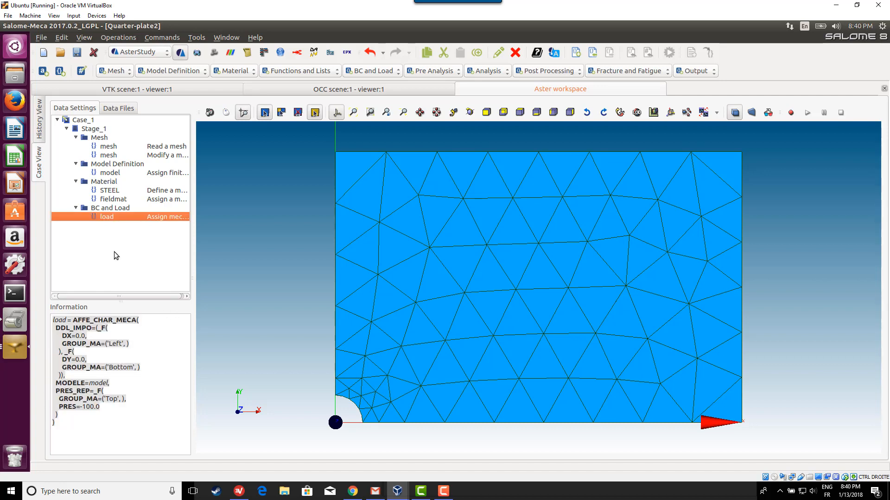
{"action": "left_click", "coordinate": [115, 215]}
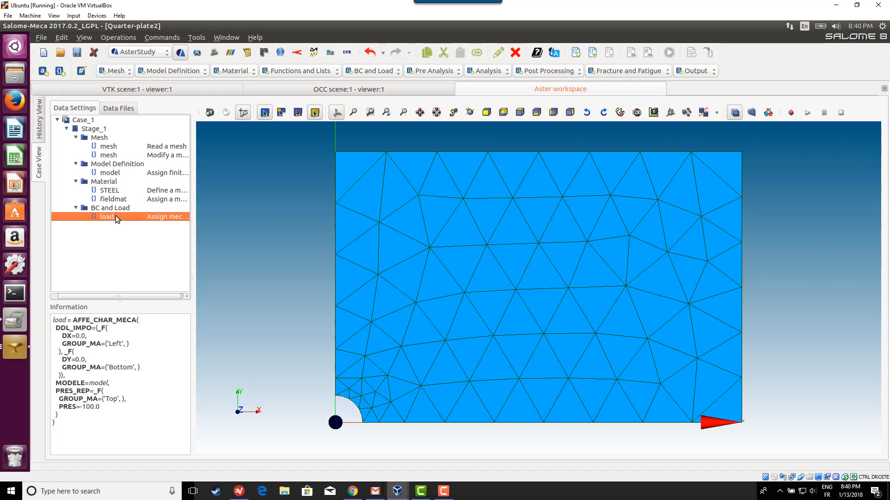
{"action": "left_click", "coordinate": [477, 75]}
{"action": "left_click", "coordinate": [447, 75]}
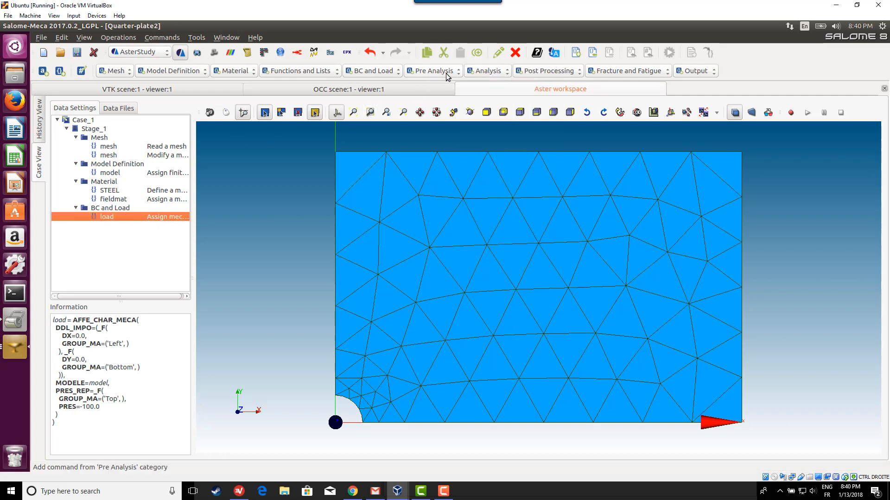
{"action": "left_click", "coordinate": [447, 72]}
{"action": "left_click", "coordinate": [495, 72]}
{"action": "left_click", "coordinate": [504, 71]}
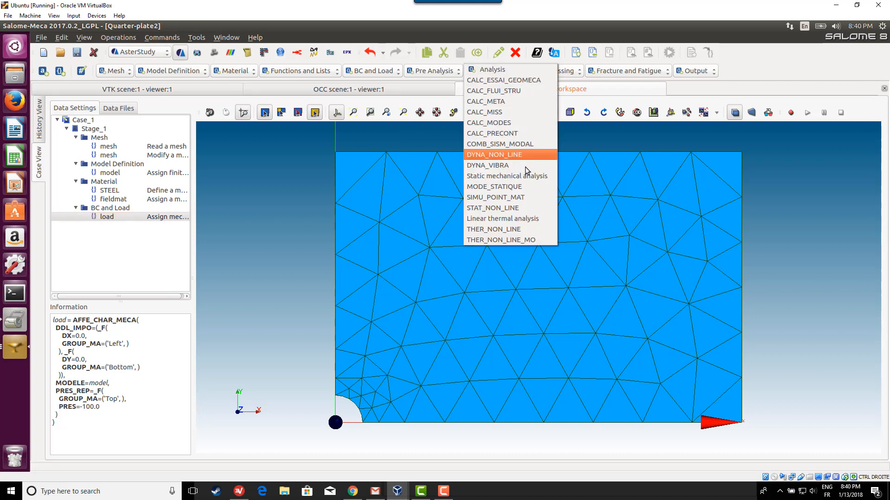
{"action": "left_click", "coordinate": [493, 177]}
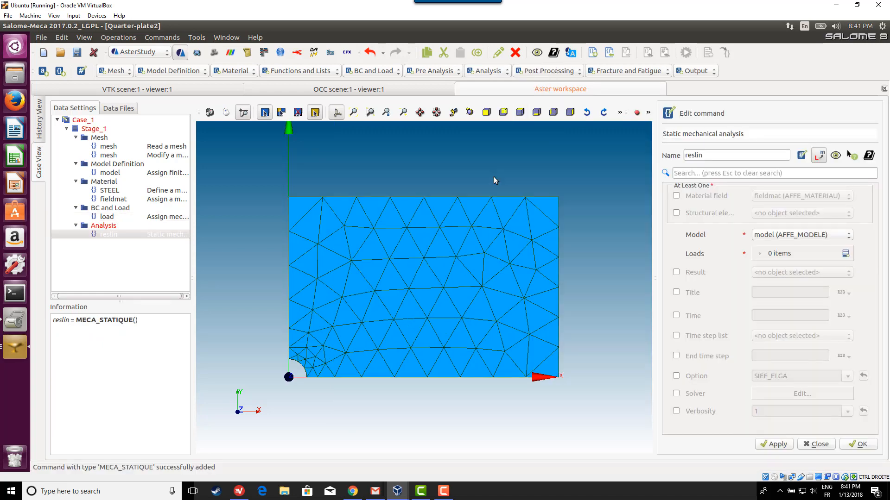
{"action": "left_click_drag", "start_coordinate": [709, 156], "coordinate": [675, 157]}
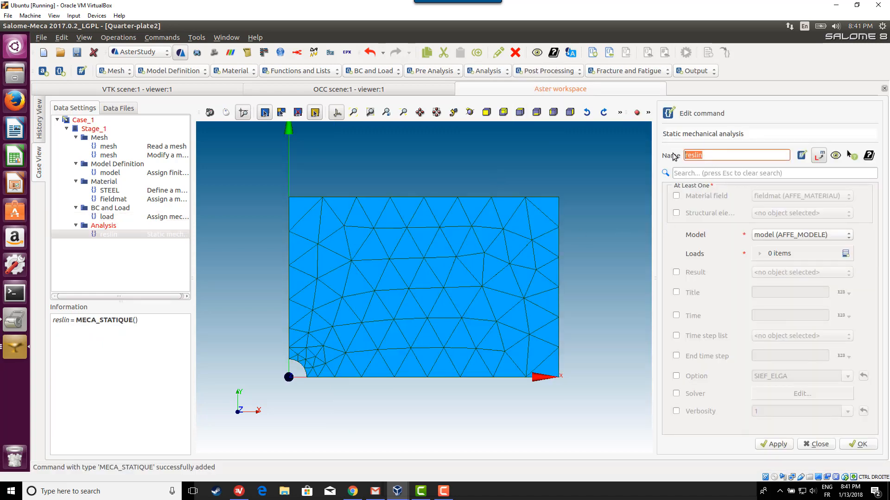
{"action": "type", "text": "RESU"}
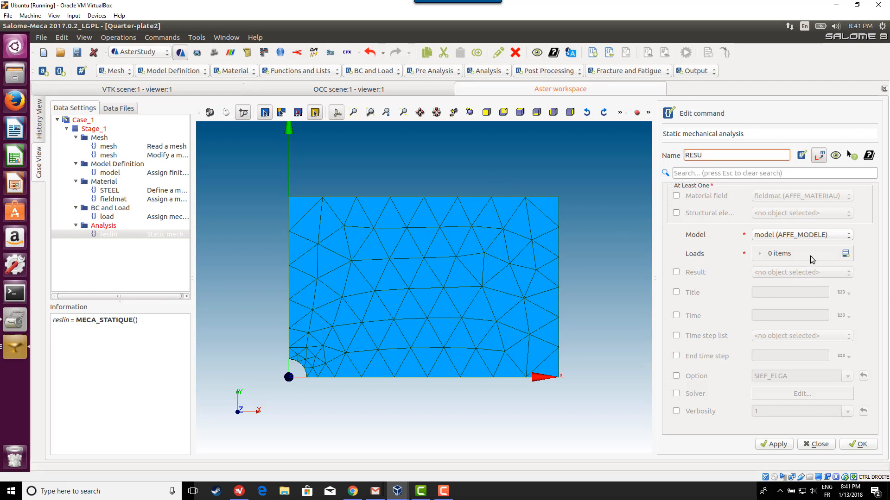
Give the static analysis a single Loads item that uses load (AFFE_CHAR_MECA)
{"action": "left_click", "coordinate": [846, 255]}
{"action": "left_click", "coordinate": [839, 253]}
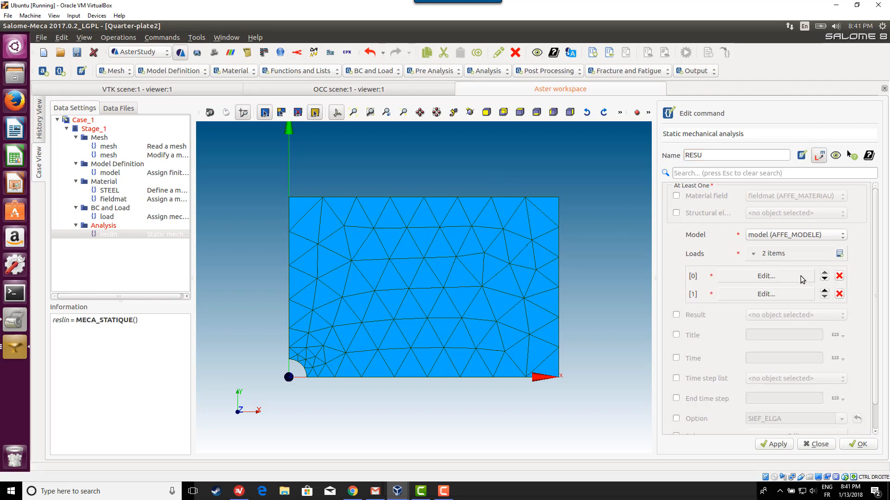
{"action": "left_click", "coordinate": [839, 295]}
{"action": "left_click", "coordinate": [767, 276]}
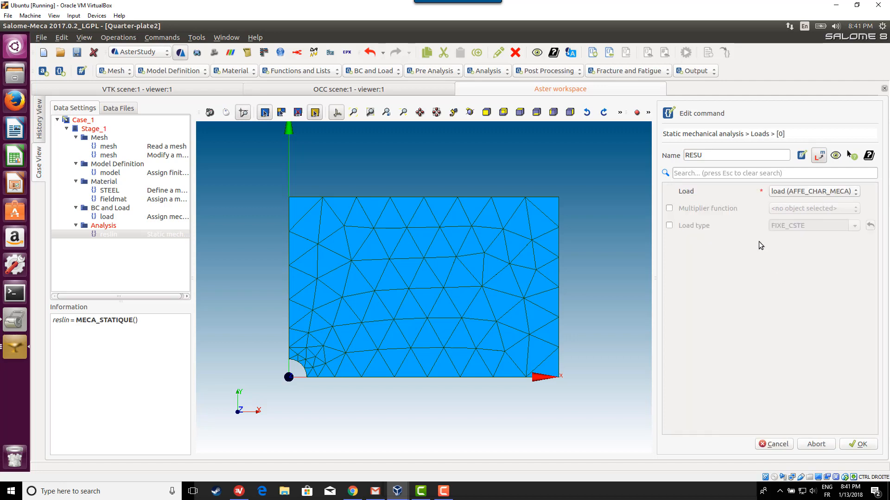
{"action": "left_click", "coordinate": [862, 445]}
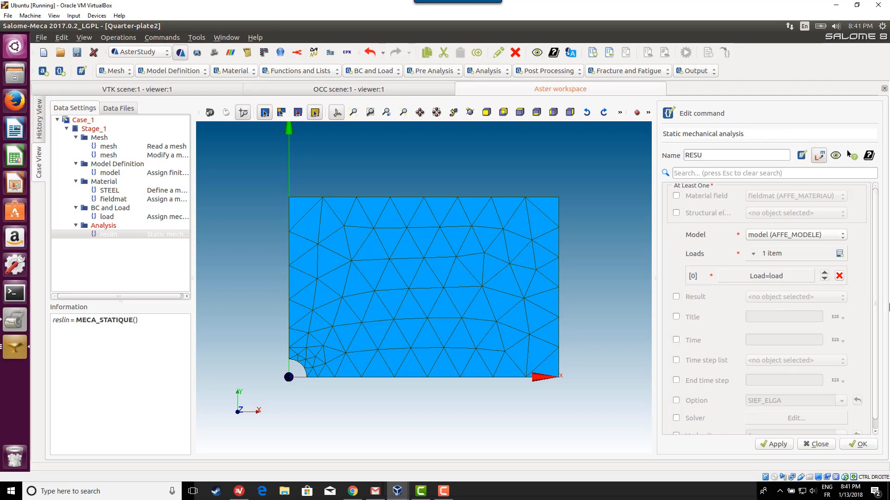
Enable the material field fieldmat (AFFE_MATERIAU) for the RESU analysis and store the command
{"action": "scroll", "coordinate": [878, 361], "scroll_direction": "down", "scroll_amount": 1}
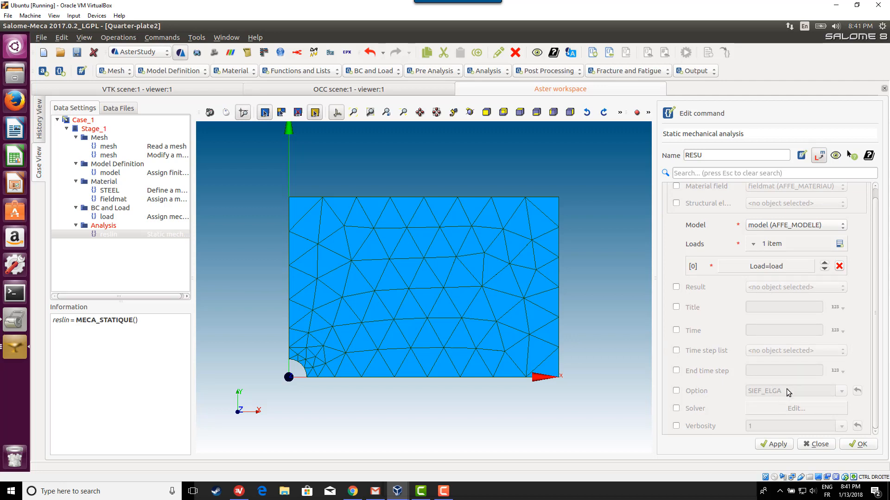
{"action": "scroll", "coordinate": [878, 278], "scroll_direction": "up", "scroll_amount": 1}
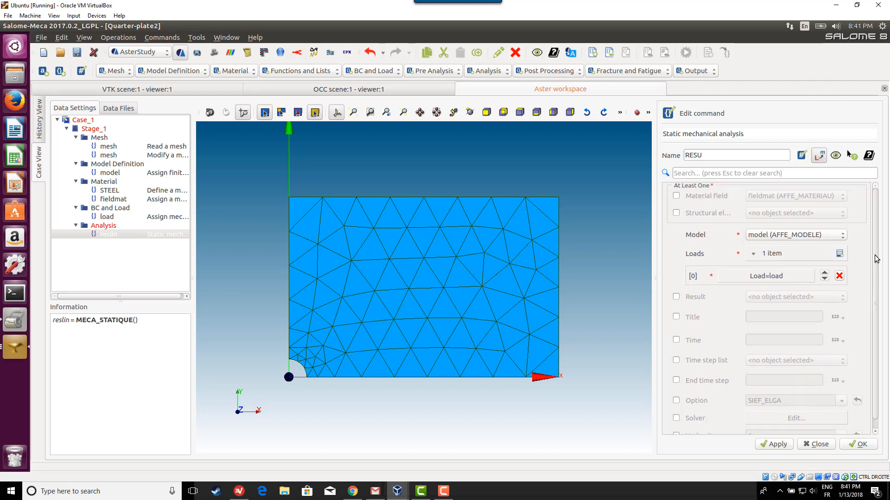
{"action": "left_click", "coordinate": [677, 214]}
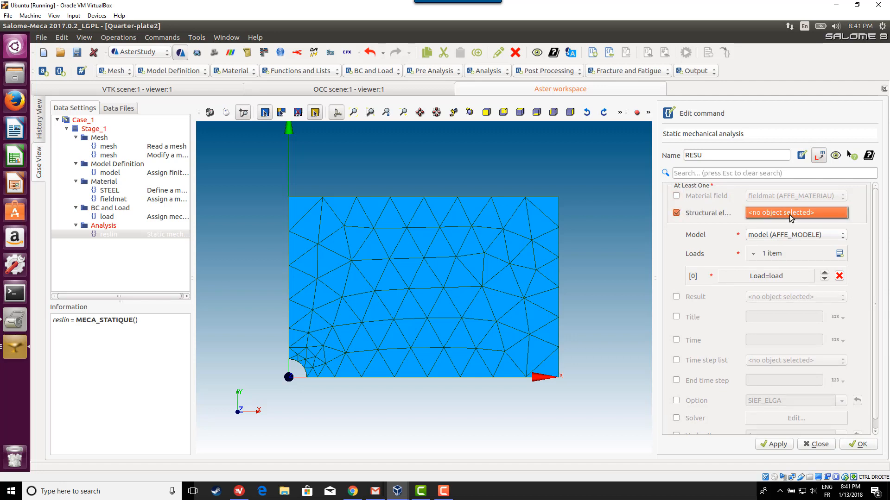
{"action": "left_click", "coordinate": [676, 214]}
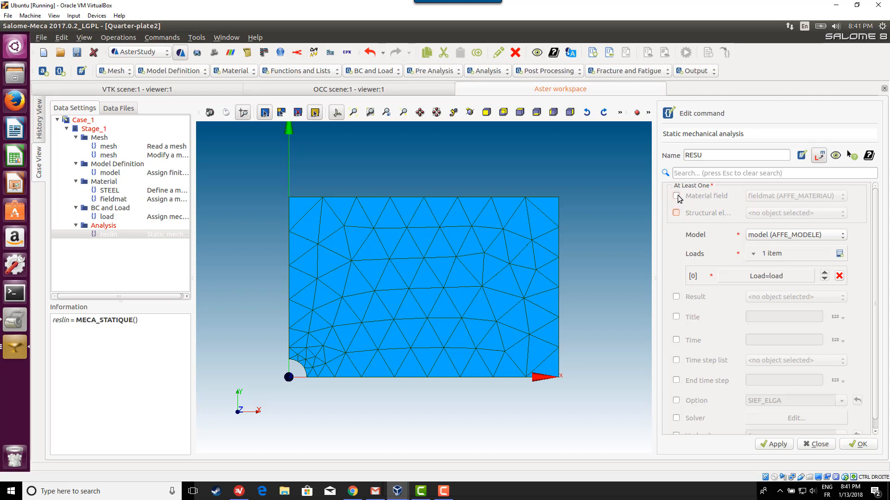
{"action": "left_click", "coordinate": [677, 196]}
{"action": "left_click", "coordinate": [764, 198]}
{"action": "left_click", "coordinate": [764, 196]}
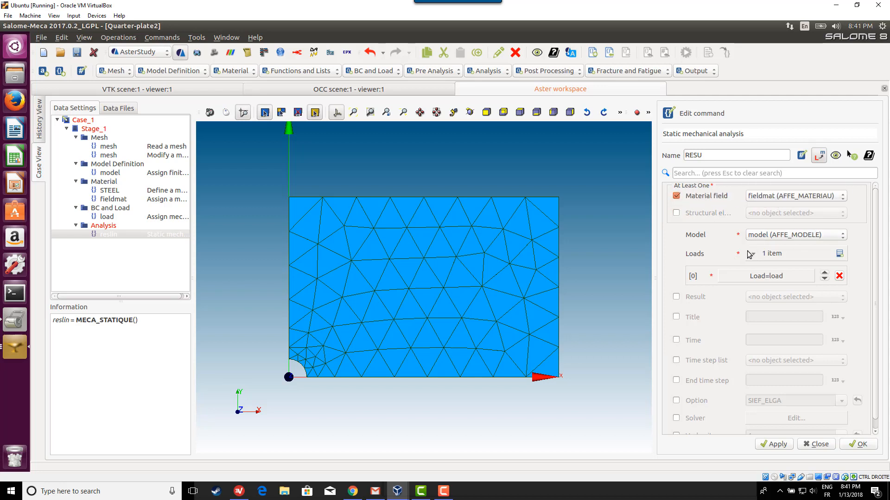
{"action": "left_click", "coordinate": [857, 445]}
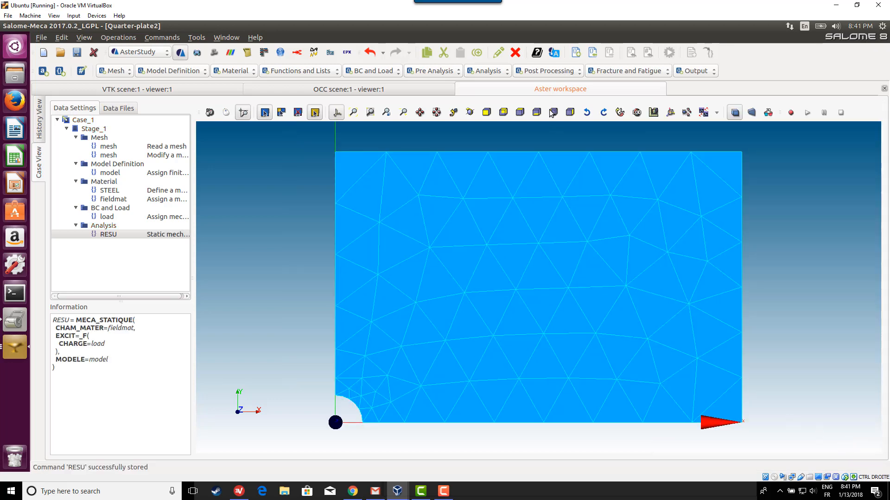
{"action": "left_click", "coordinate": [507, 71]}
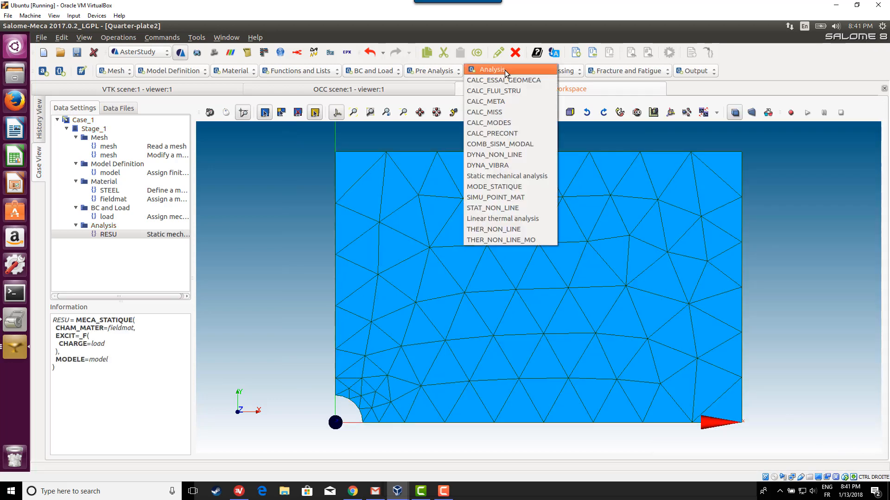
{"action": "left_click", "coordinate": [504, 71]}
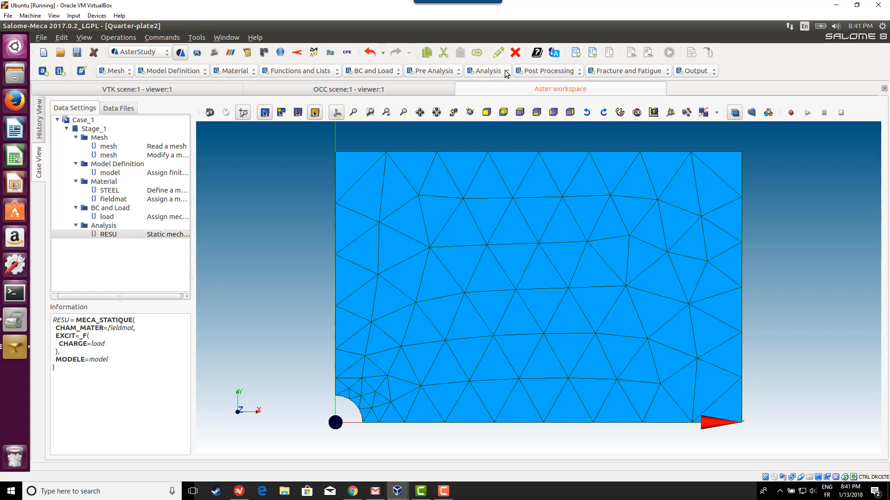
Add a CALC_CHAMP post-processing command to the stage and name it RESU
{"action": "left_click", "coordinate": [574, 72]}
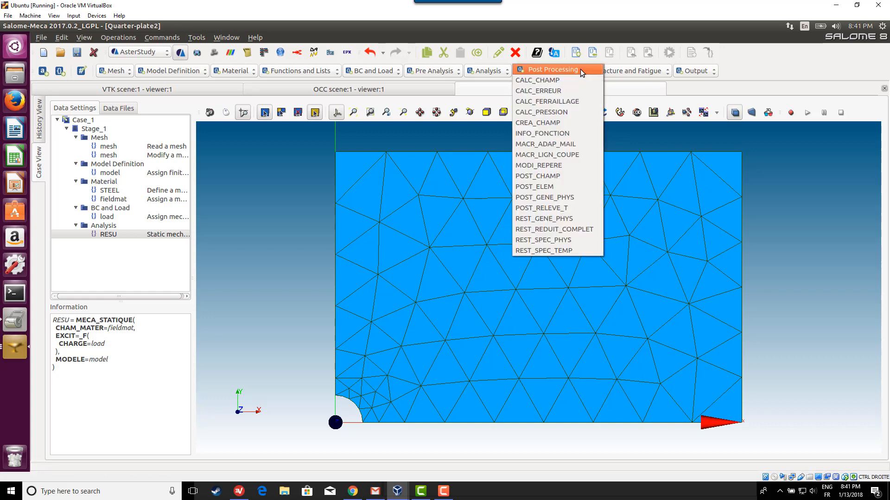
{"action": "left_click", "coordinate": [562, 62]}
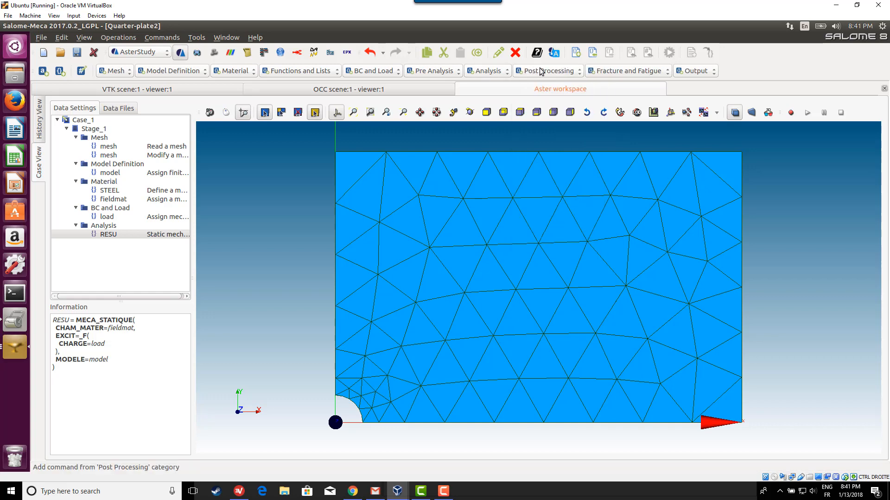
{"action": "left_click", "coordinate": [546, 65]}
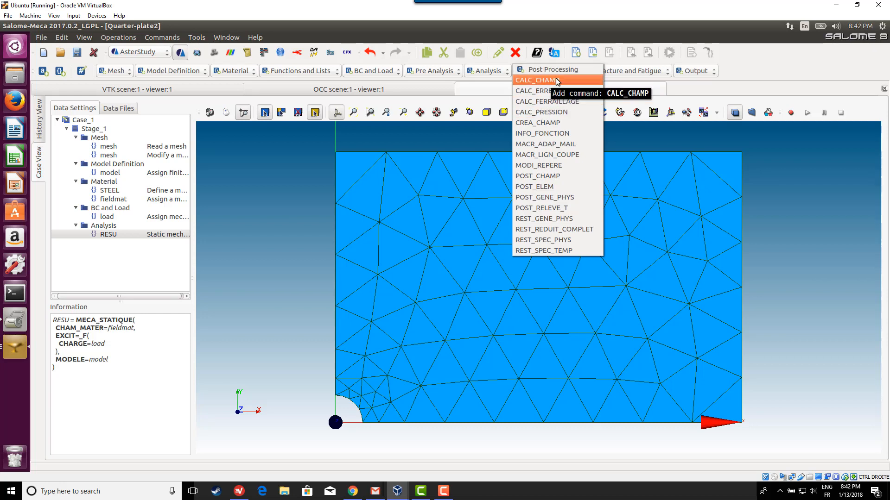
{"action": "left_click", "coordinate": [548, 80]}
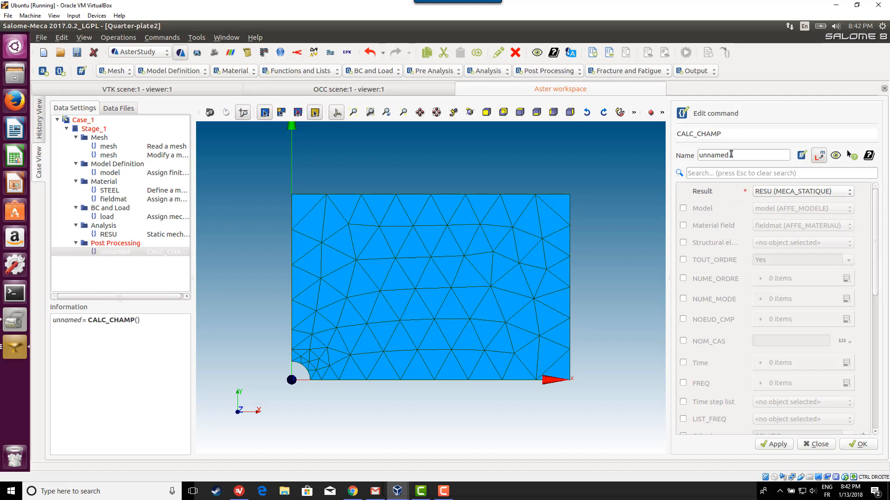
{"action": "left_click_drag", "start_coordinate": [731, 154], "coordinate": [688, 155]}
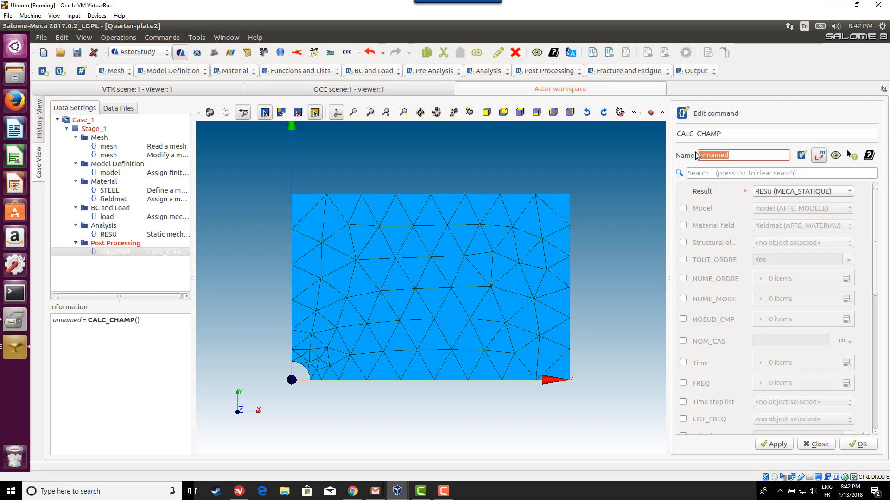
{"action": "type", "text": "RESU"}
Enable CONTRAINTE in the CALC_CHAMP command with two items, SIGM_ELNO and SIGM_ELGA
{"action": "left_click_drag", "start_coordinate": [876, 234], "coordinate": [887, 389]}
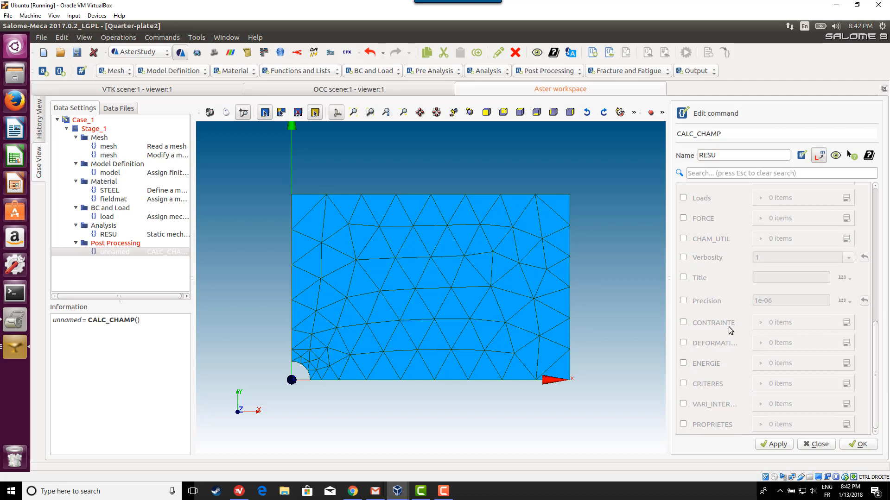
{"action": "left_click", "coordinate": [683, 323]}
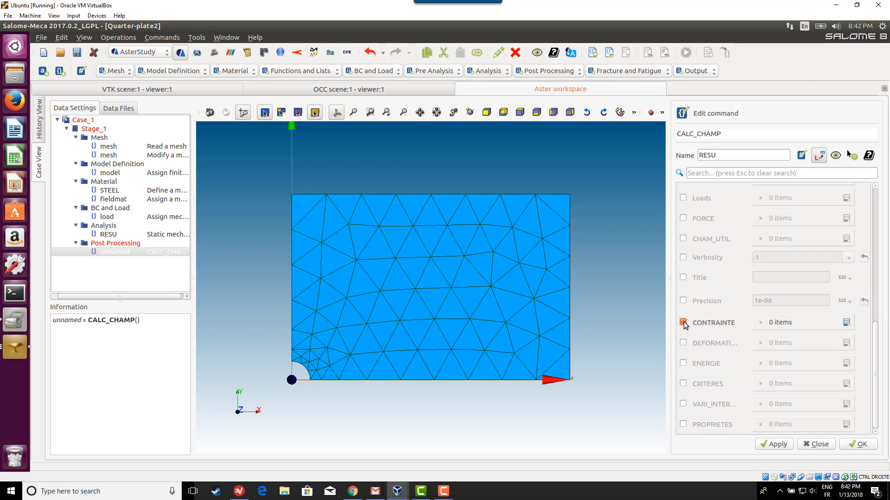
{"action": "left_click", "coordinate": [846, 323]}
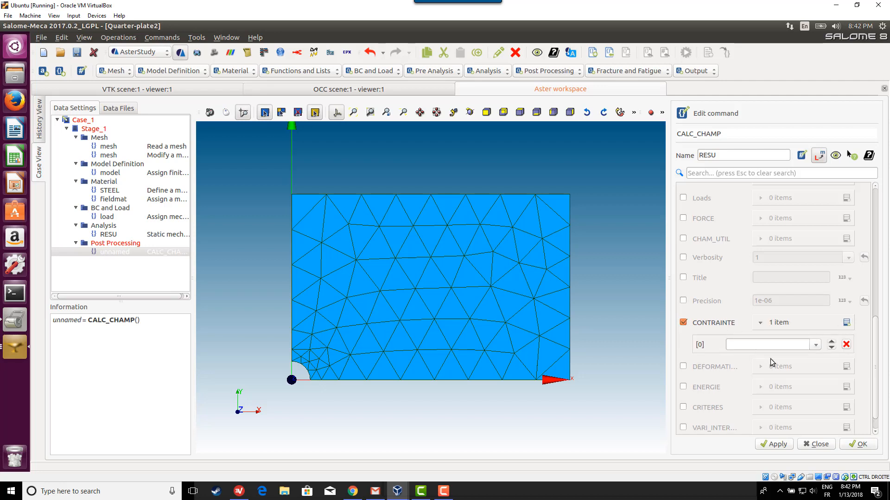
{"action": "left_click", "coordinate": [811, 345]}
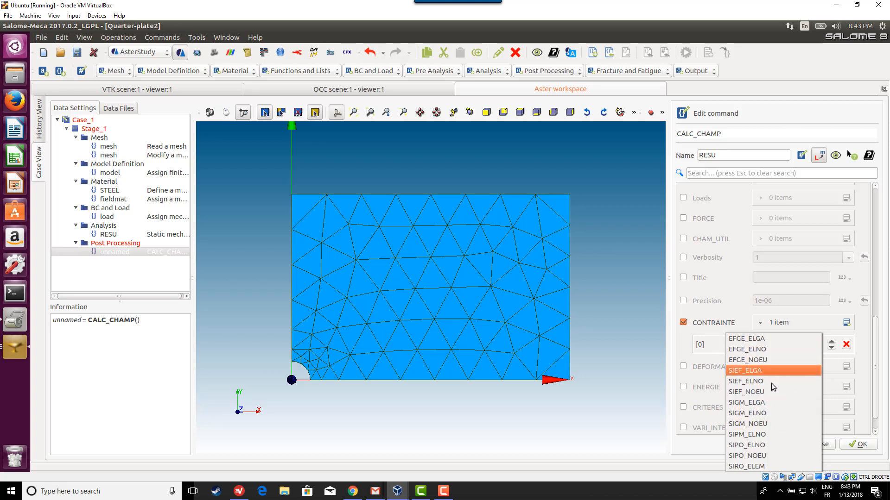
{"action": "left_click", "coordinate": [771, 413]}
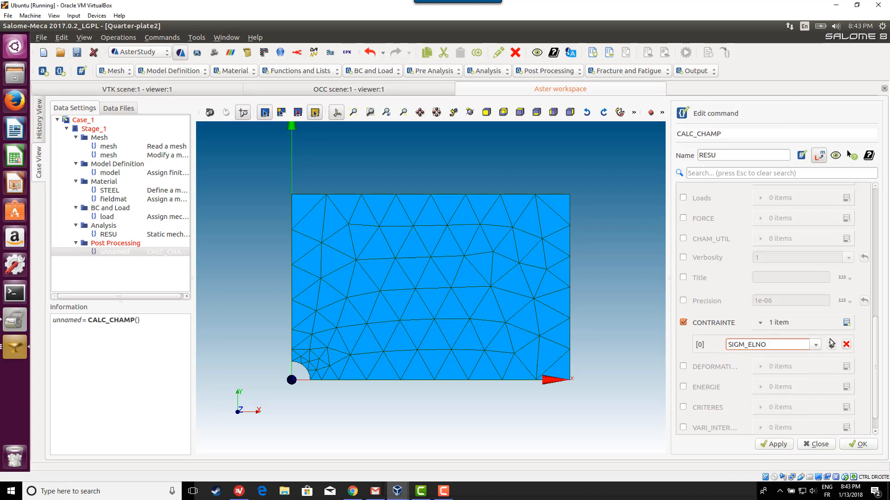
{"action": "left_click", "coordinate": [846, 322]}
{"action": "left_click", "coordinate": [815, 364]}
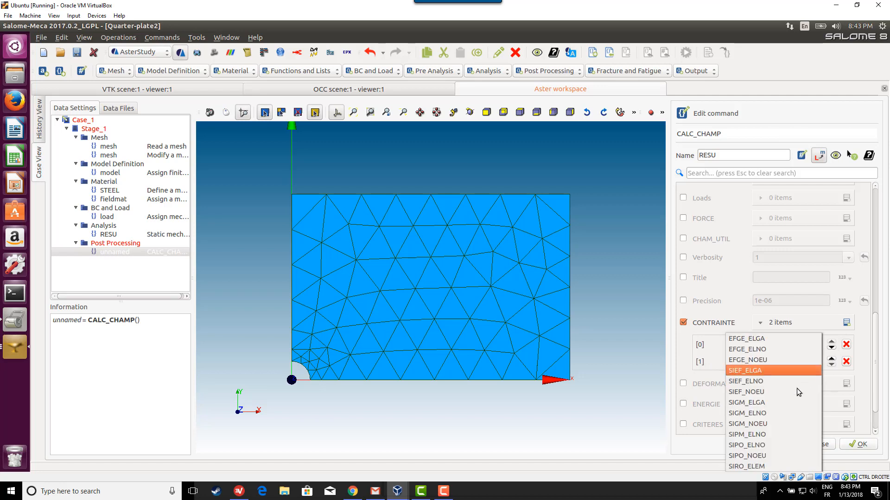
{"action": "left_click", "coordinate": [782, 402]}
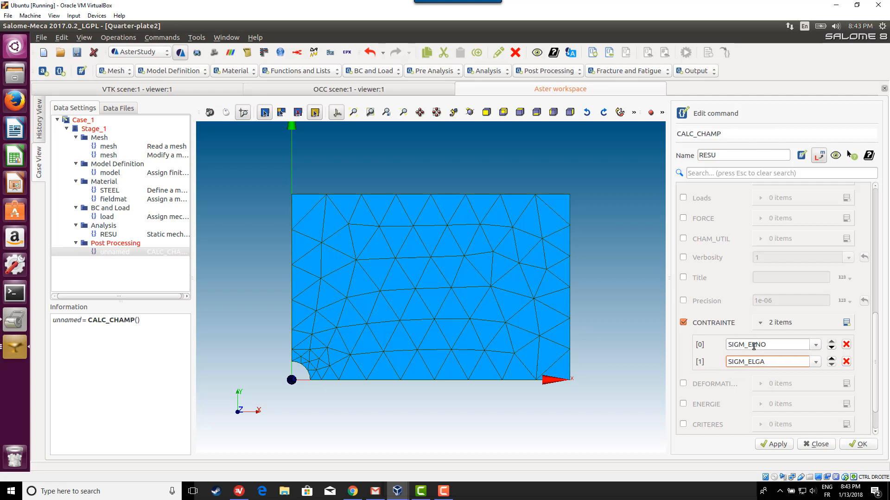
Enable CRITERES with a single SIEQ_ELNO item and store the CALC_CHAMP command
{"action": "left_click_drag", "start_coordinate": [875, 376], "coordinate": [875, 389]}
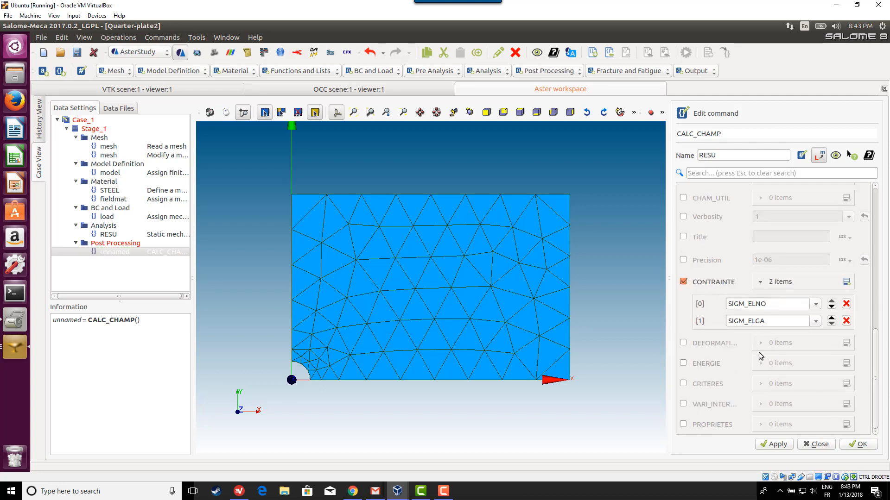
{"action": "left_click", "coordinate": [683, 384]}
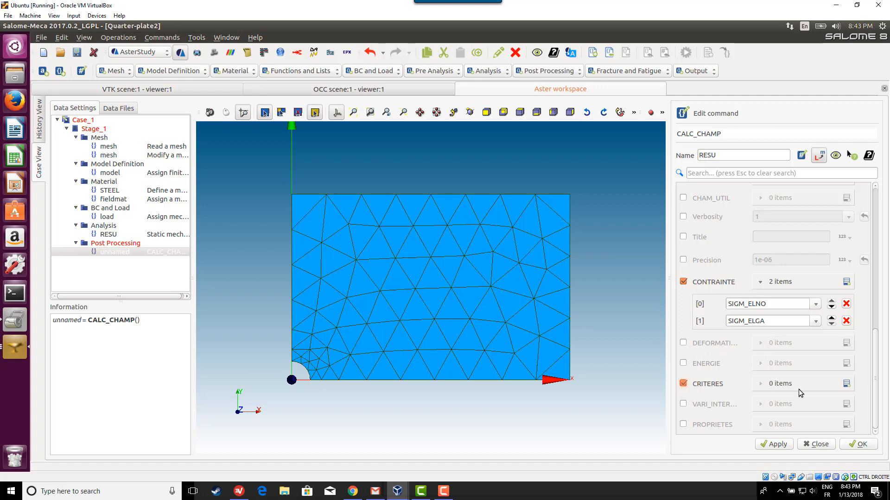
{"action": "left_click", "coordinate": [846, 385]}
{"action": "left_click", "coordinate": [817, 407]}
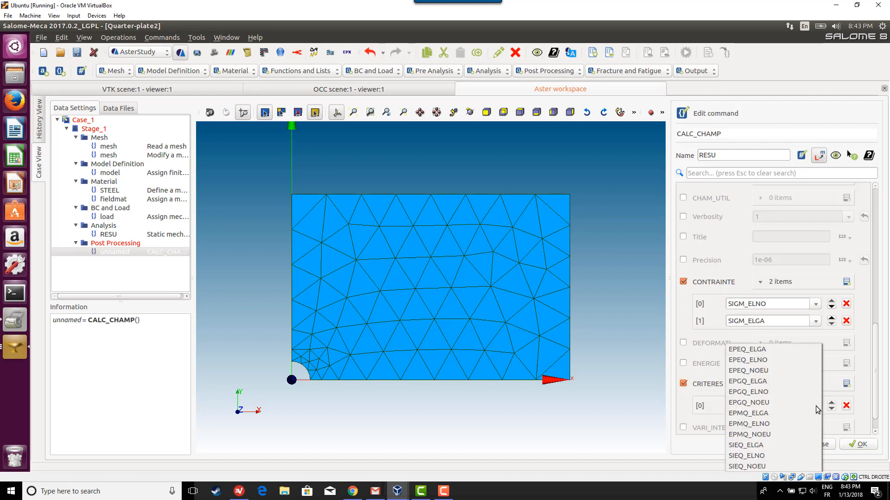
{"action": "left_click", "coordinate": [771, 455]}
{"action": "left_click", "coordinate": [861, 445]}
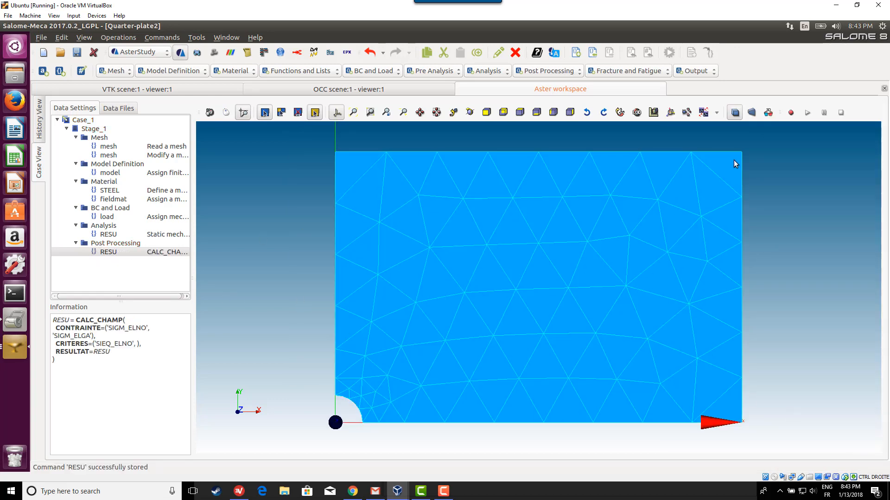
Add a Set output results command and set its result file to result2.rmed in the salome-exercice folder
{"action": "left_click", "coordinate": [704, 74]}
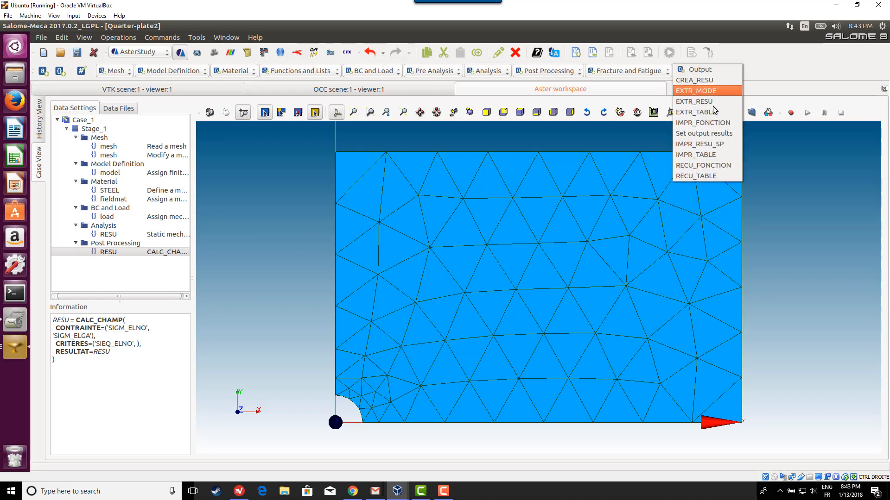
{"action": "left_click", "coordinate": [693, 134]}
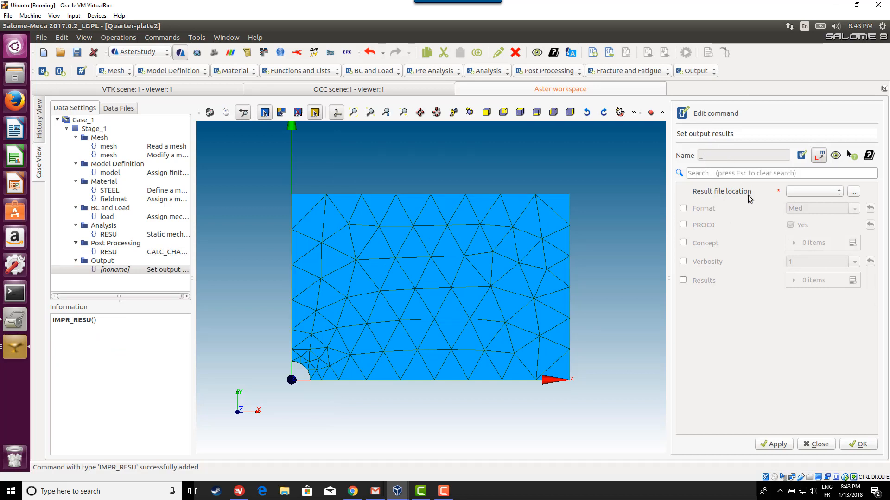
{"action": "left_click", "coordinate": [833, 193]}
{"action": "left_click", "coordinate": [834, 194]}
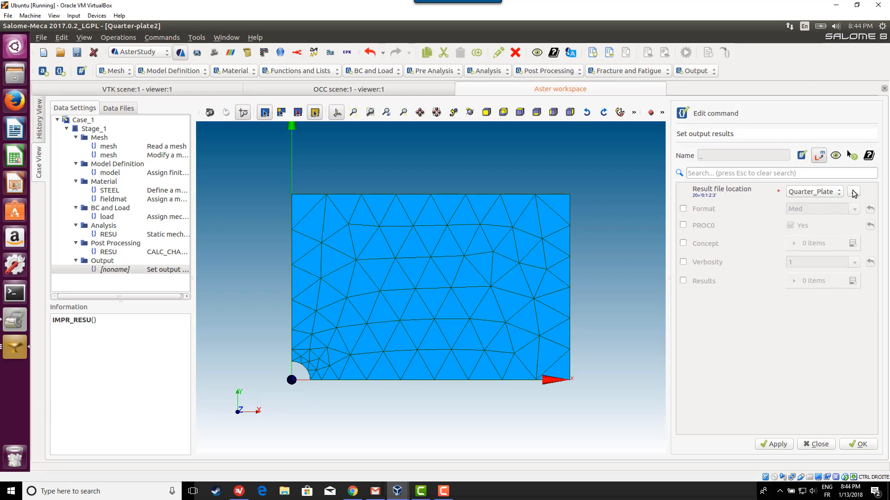
{"action": "left_click", "coordinate": [854, 194]}
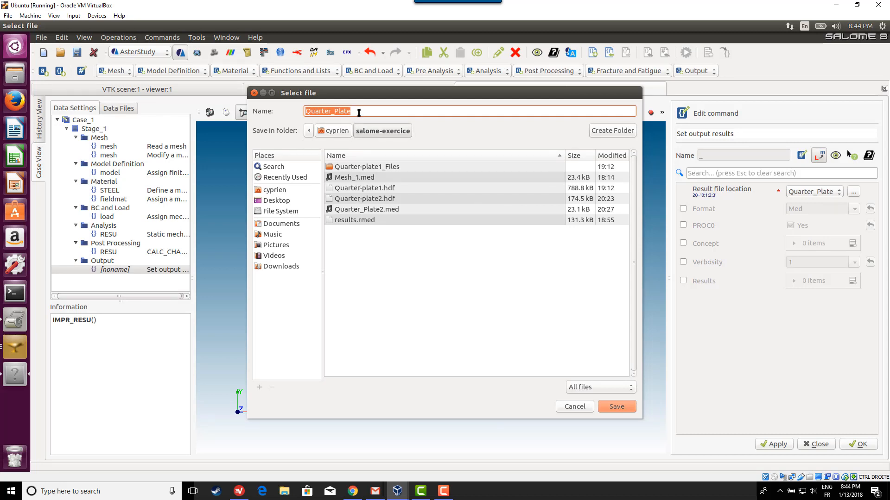
{"action": "left_click", "coordinate": [364, 111]}
{"action": "double_click", "coordinate": [329, 106]}
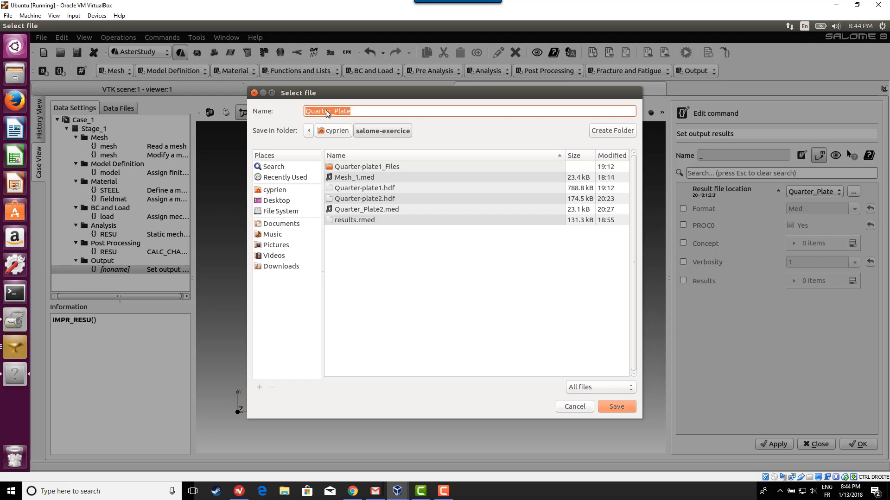
{"action": "type", "text": "result"}
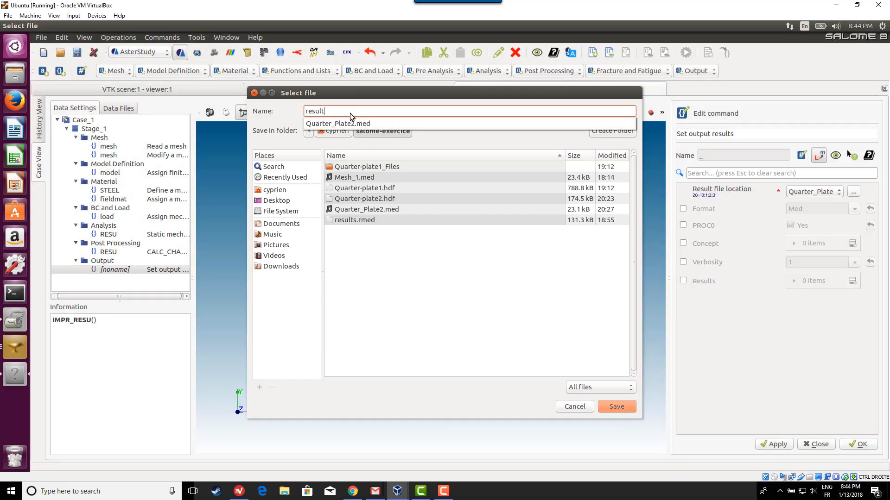
{"action": "type", "text": "2.rmed"}
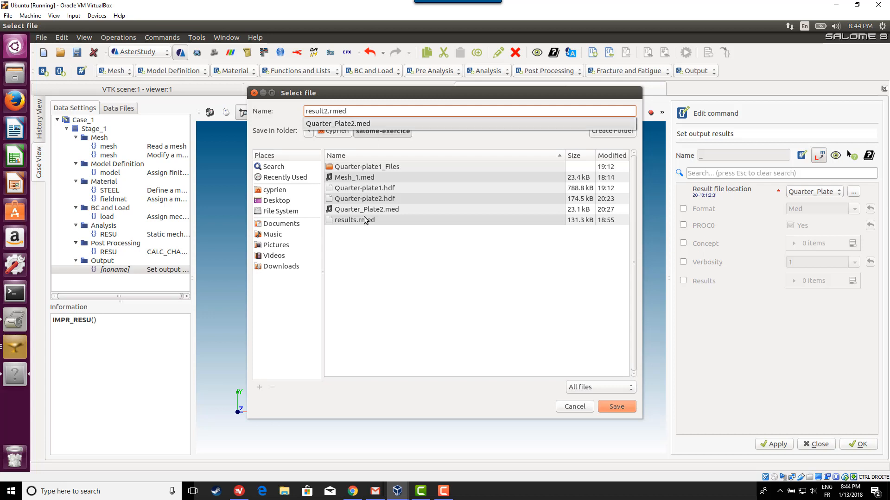
{"action": "left_click", "coordinate": [368, 292]}
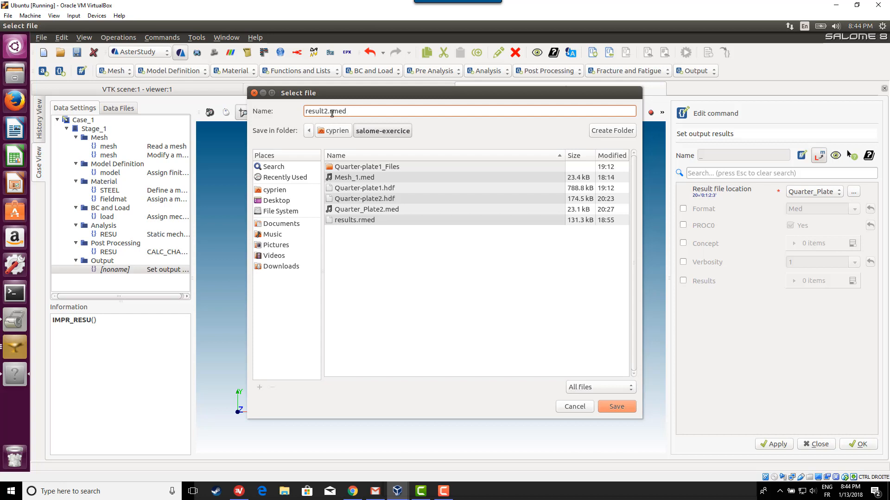
{"action": "left_click", "coordinate": [621, 406]}
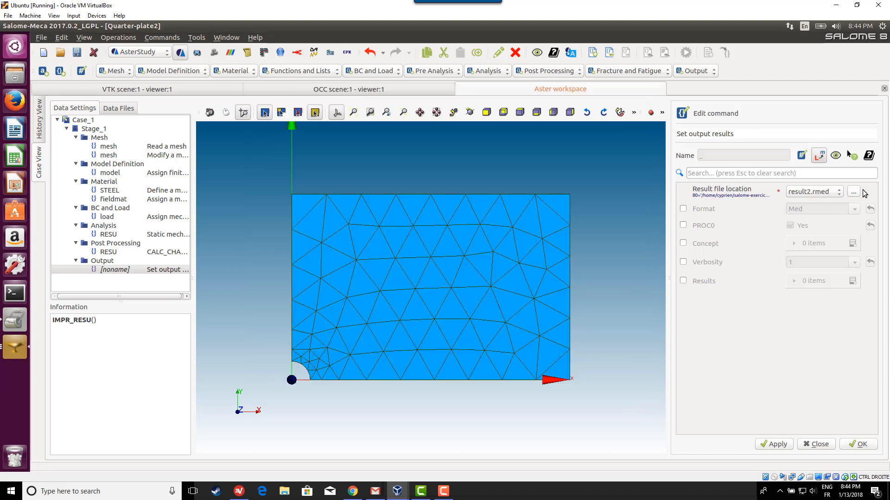
Enable the Med format, add one Results item using RESU (MECA_STATIQUE), and store the output command
{"action": "left_click", "coordinate": [683, 208]}
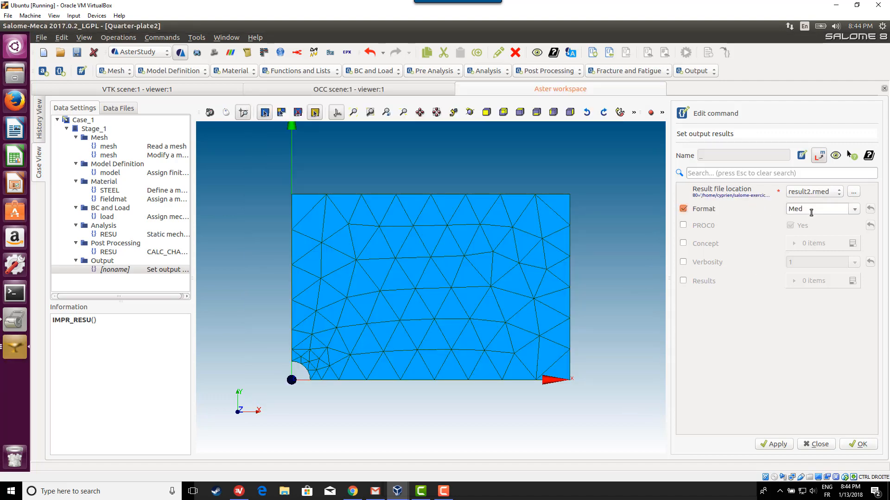
{"action": "left_click", "coordinate": [683, 281]}
{"action": "left_click", "coordinate": [853, 281]}
{"action": "left_click", "coordinate": [801, 302]}
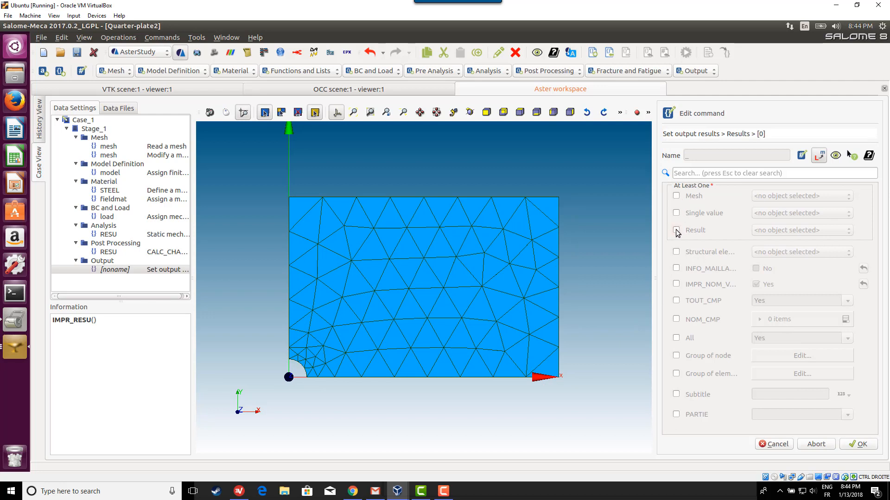
{"action": "left_click", "coordinate": [677, 232]}
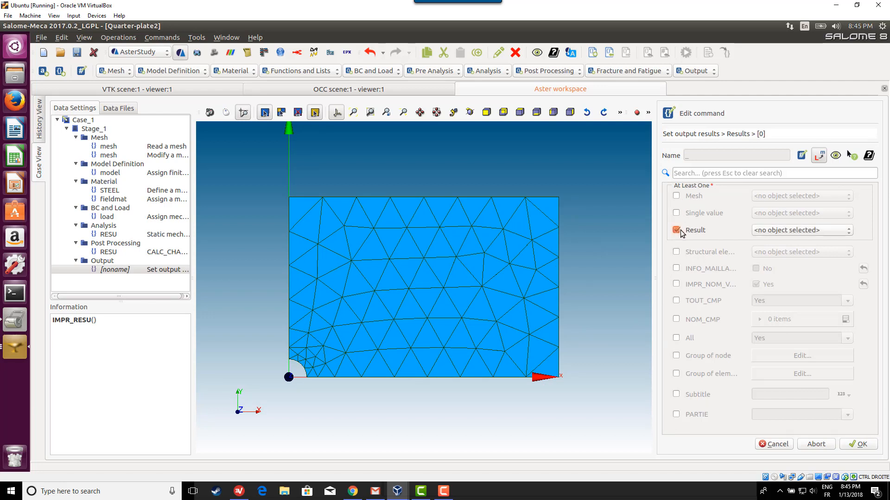
{"action": "left_click", "coordinate": [782, 232]}
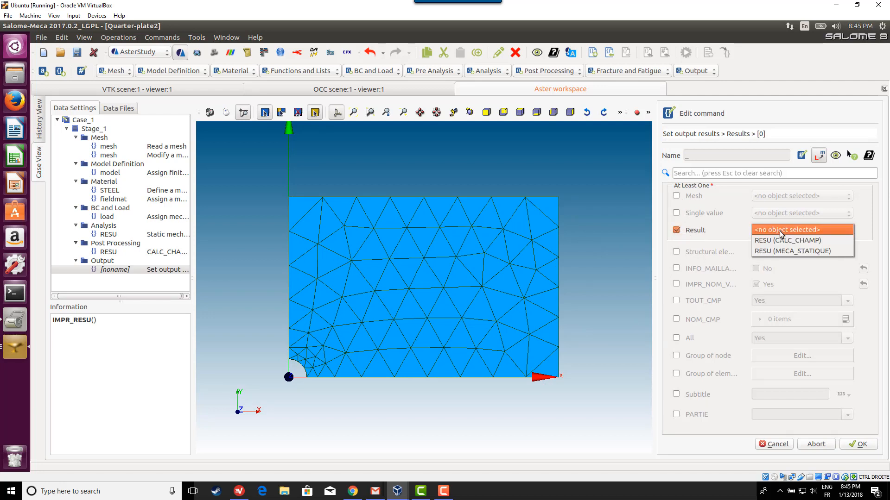
{"action": "left_click", "coordinate": [794, 252]}
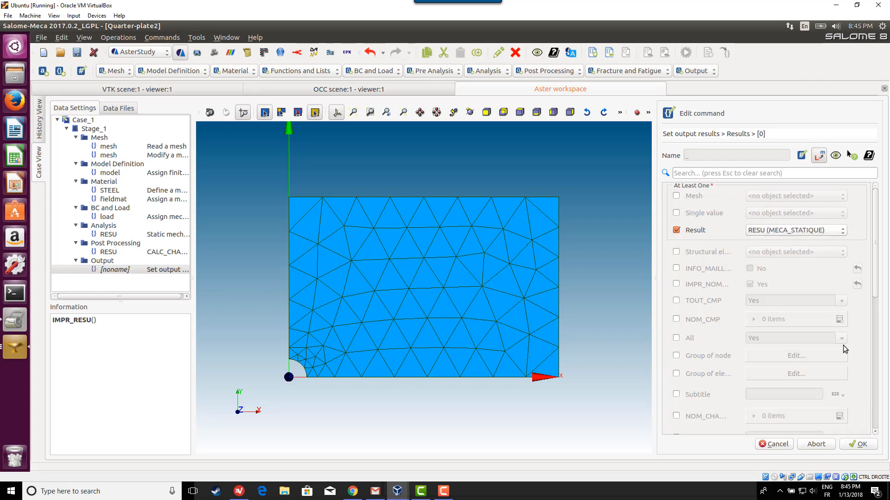
{"action": "left_click", "coordinate": [857, 446]}
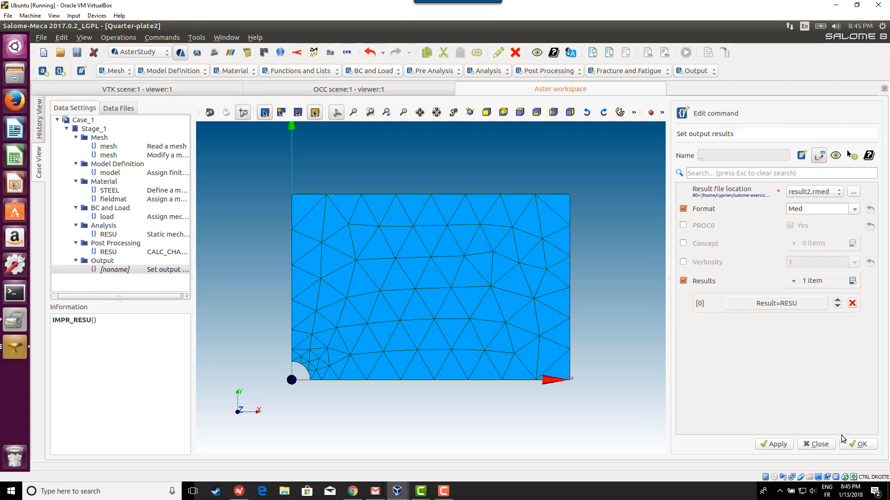
{"action": "left_click", "coordinate": [856, 444]}
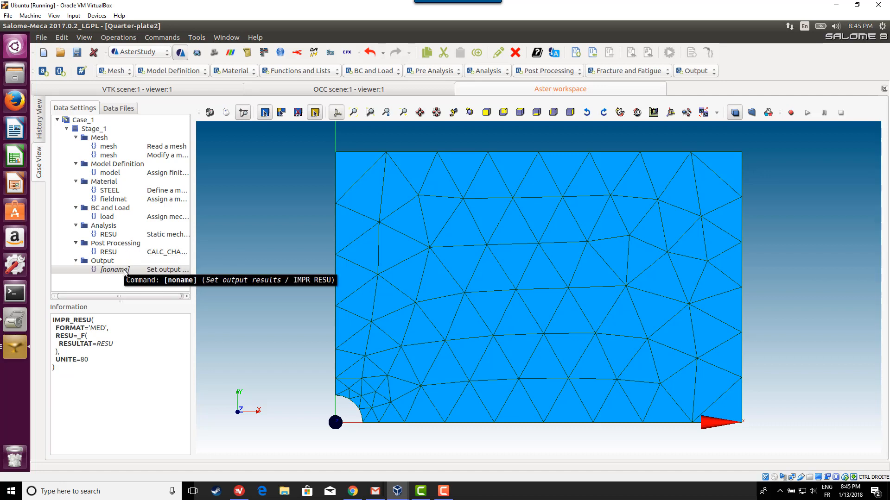
Export the command file of Stage_1 as Stage_1.comm in the salome-exercice folder
{"action": "right_click", "coordinate": [93, 132]}
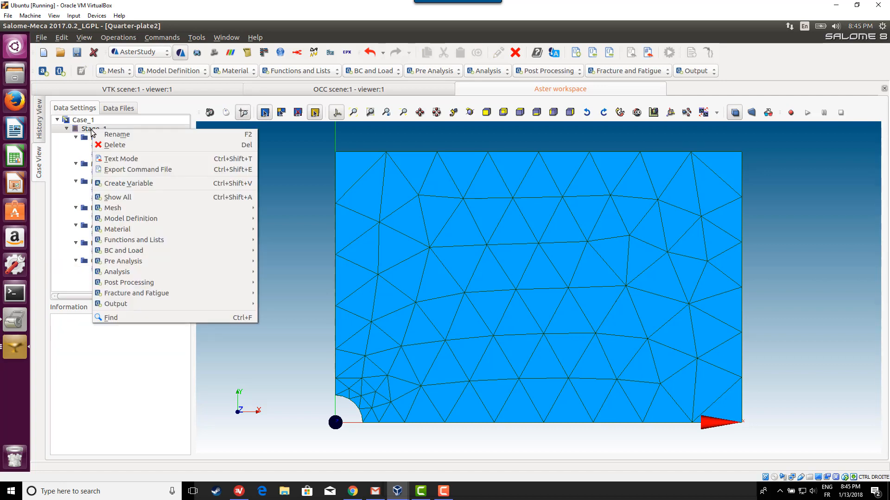
{"action": "left_click", "coordinate": [125, 169]}
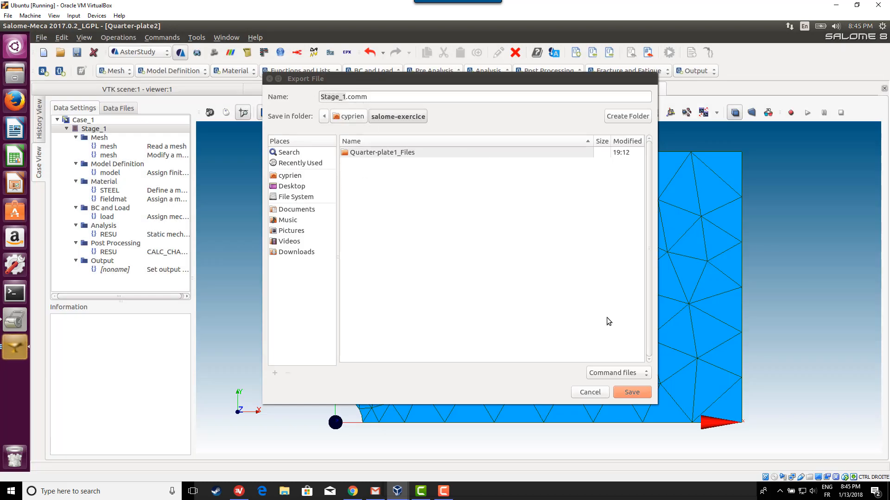
{"action": "left_click", "coordinate": [636, 388]}
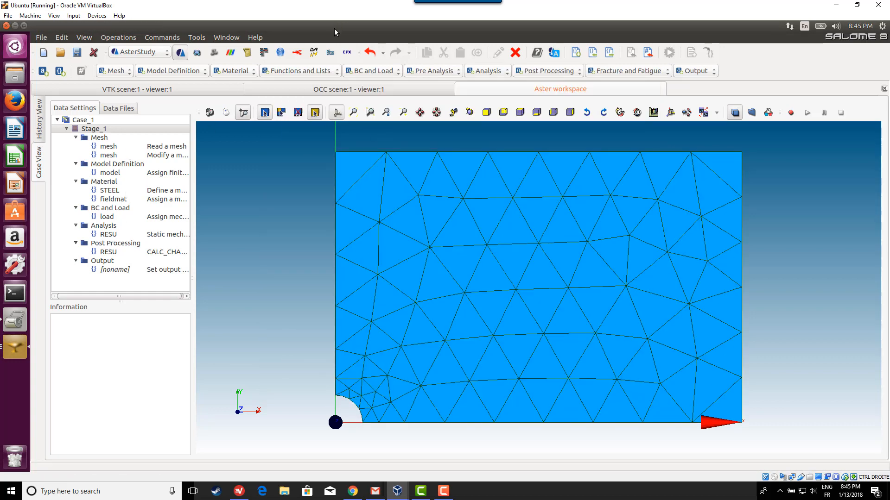
{"action": "left_click", "coordinate": [15, 74]}
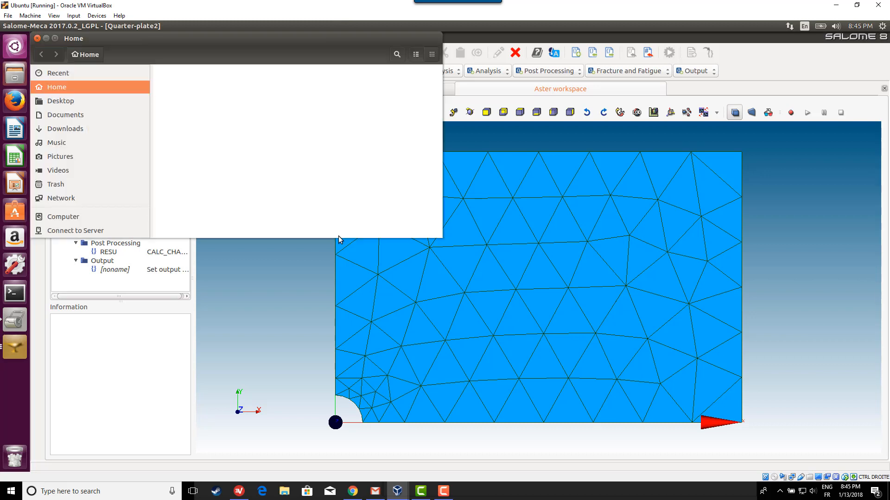
{"action": "left_click", "coordinate": [67, 116]}
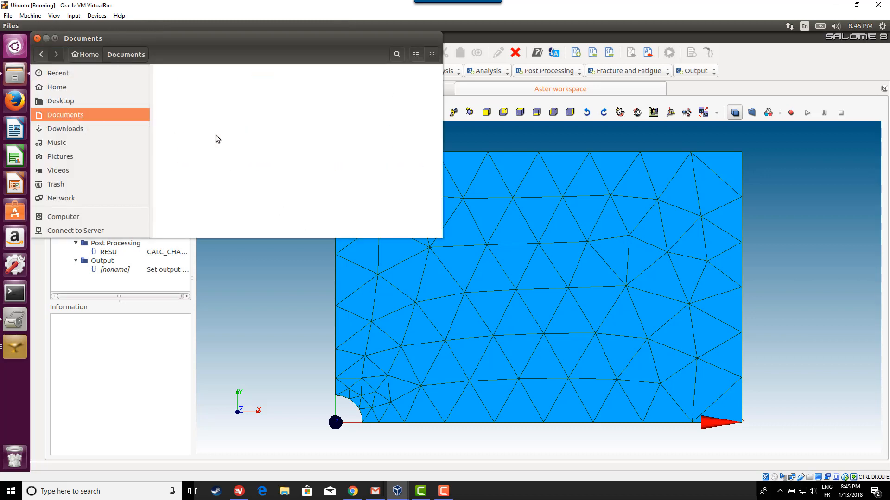
{"action": "left_click", "coordinate": [81, 127]}
{"action": "left_click", "coordinate": [77, 115]}
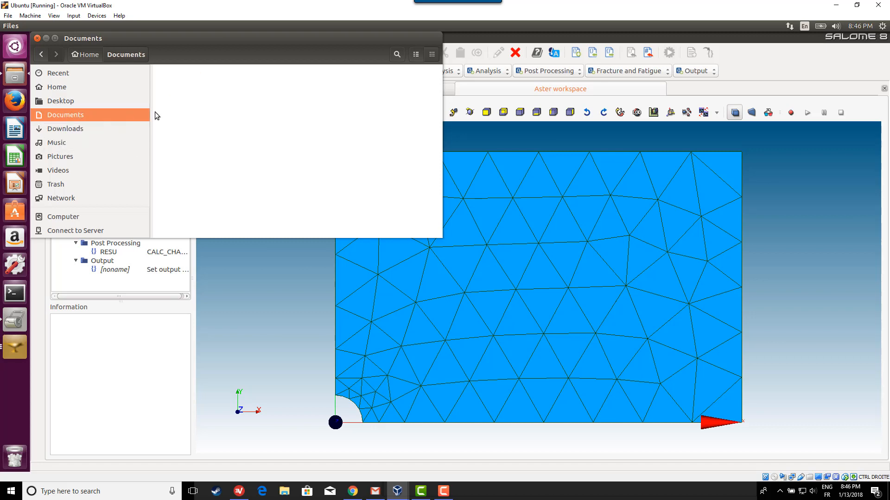
{"action": "left_click", "coordinate": [66, 101]}
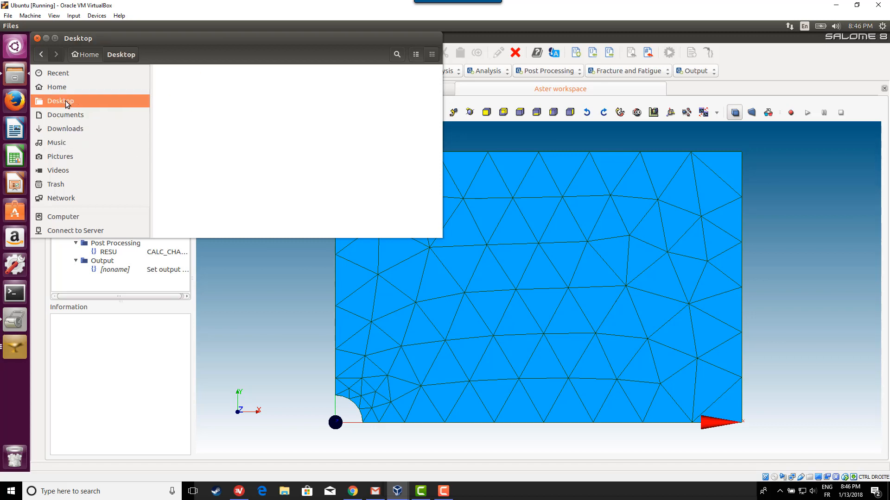
{"action": "left_click", "coordinate": [70, 117]}
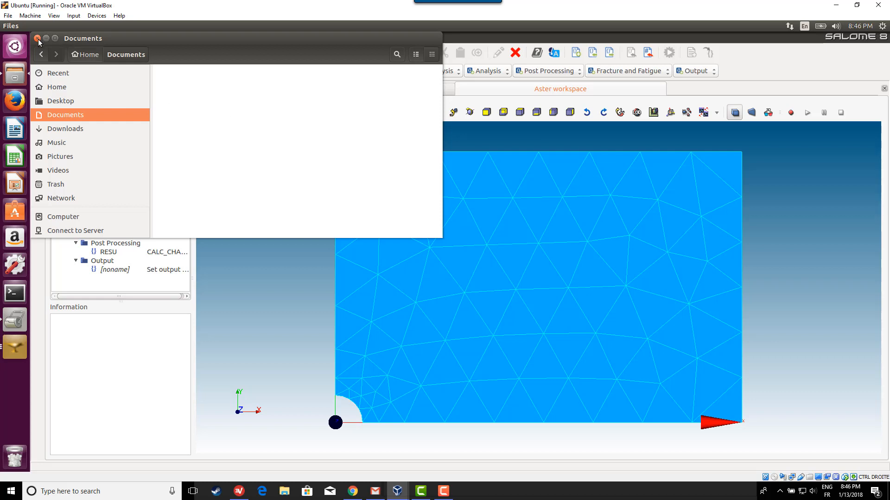
{"action": "left_click_drag", "start_coordinate": [440, 238], "coordinate": [484, 269]}
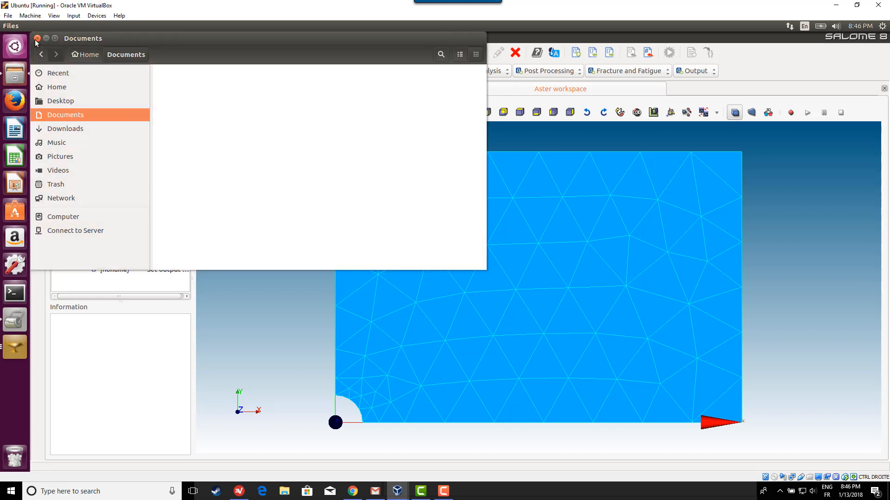
{"action": "left_click", "coordinate": [37, 39]}
Switch to the file manager and open Stage_1.comm from the salome-exercice folder in the text editor
{"action": "left_click", "coordinate": [9, 80]}
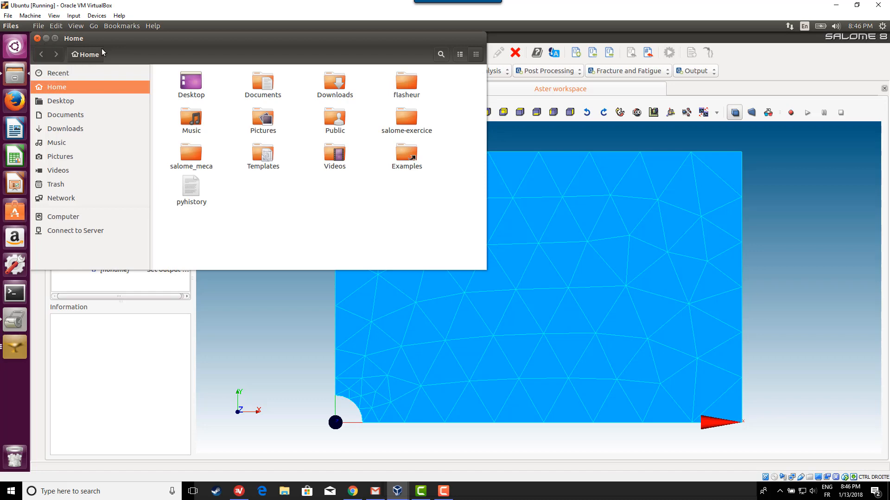
{"action": "left_click", "coordinate": [15, 74]}
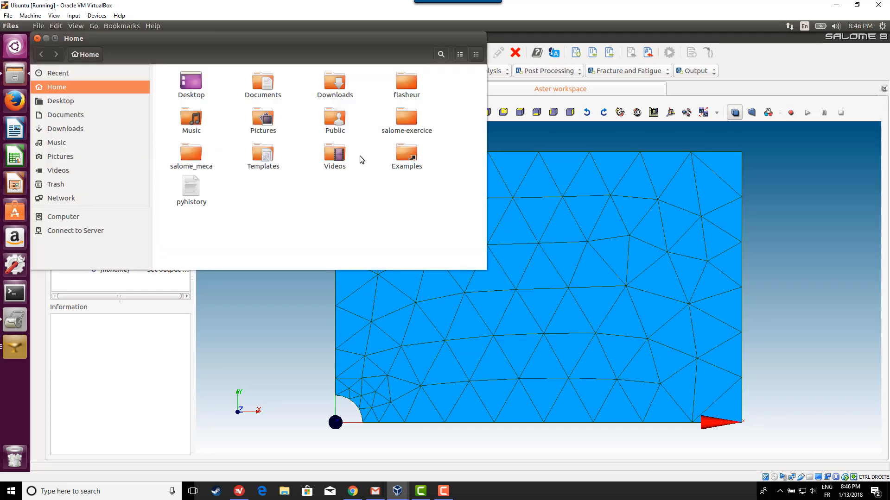
{"action": "double_click", "coordinate": [405, 116]}
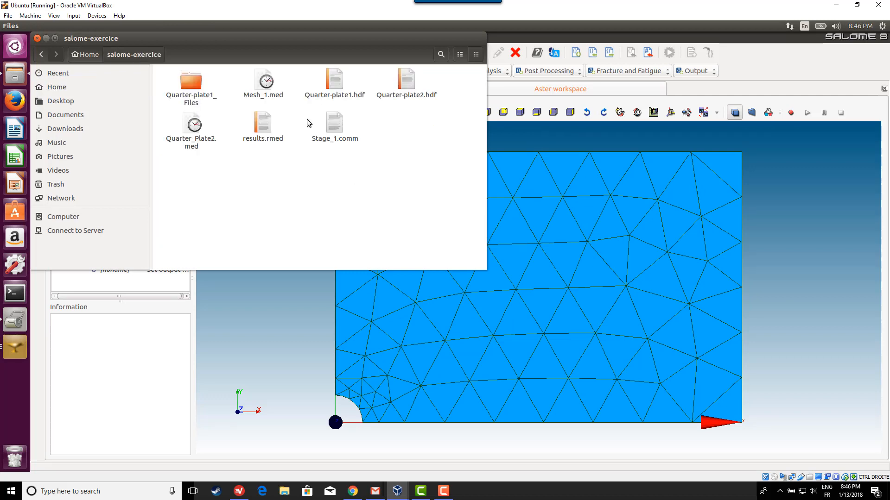
{"action": "double_click", "coordinate": [334, 121]}
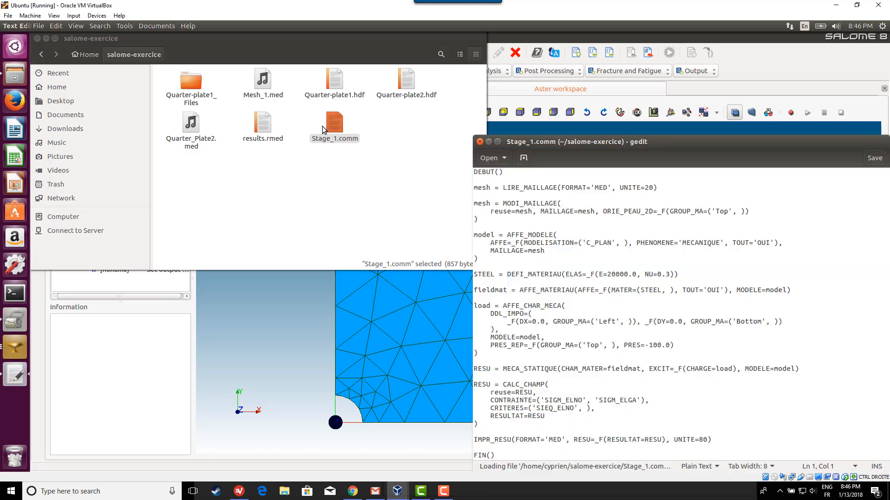
{"action": "left_click_drag", "start_coordinate": [681, 141], "coordinate": [469, 57]}
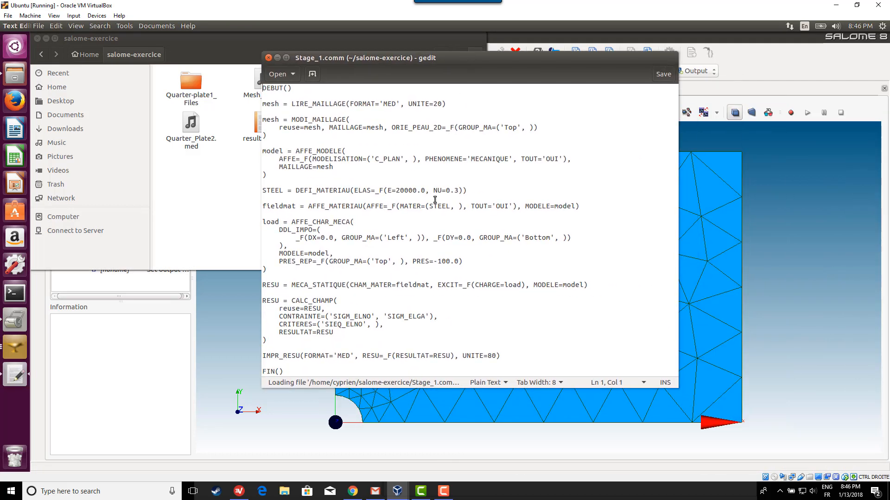
Review the complete command listing in Stage_1.comm, and close the file and its folder
{"action": "left_click", "coordinate": [505, 213]}
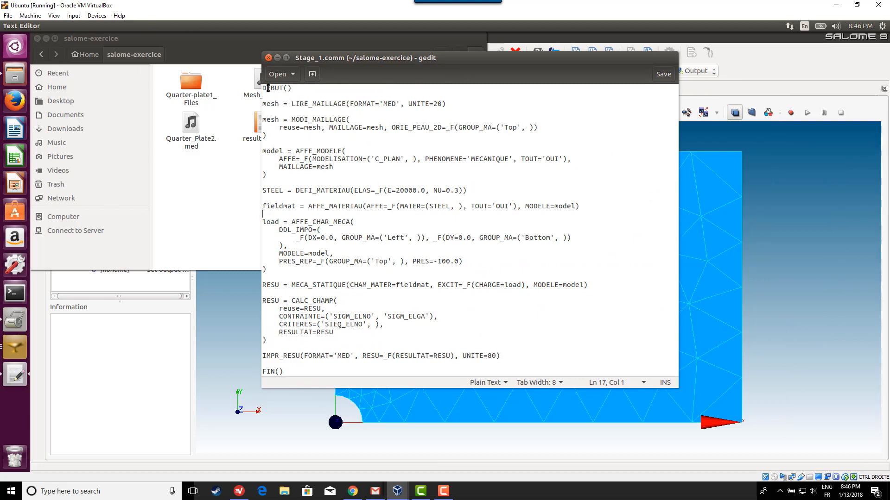
{"action": "left_click_drag", "start_coordinate": [264, 88], "coordinate": [319, 292]}
{"action": "left_click", "coordinate": [319, 292]}
{"action": "left_click_drag", "start_coordinate": [299, 372], "coordinate": [264, 96]}
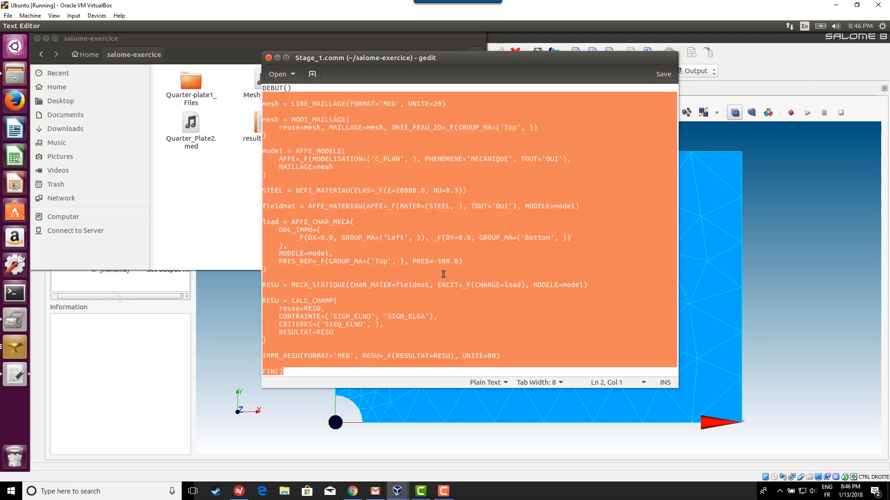
{"action": "left_click", "coordinate": [419, 263]}
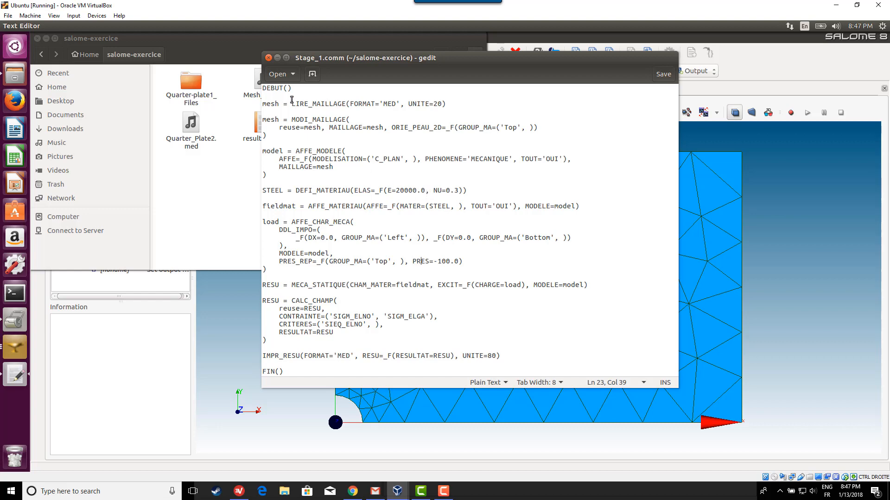
{"action": "left_click", "coordinate": [268, 58]}
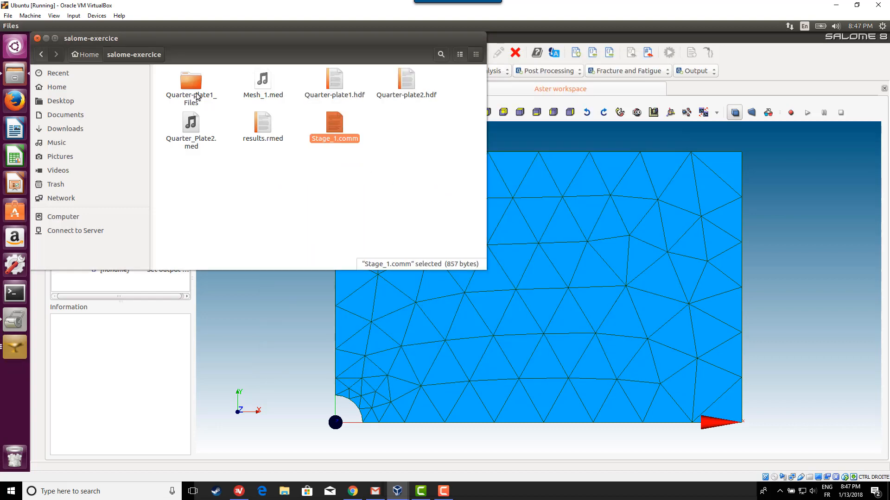
{"action": "left_click", "coordinate": [38, 39]}
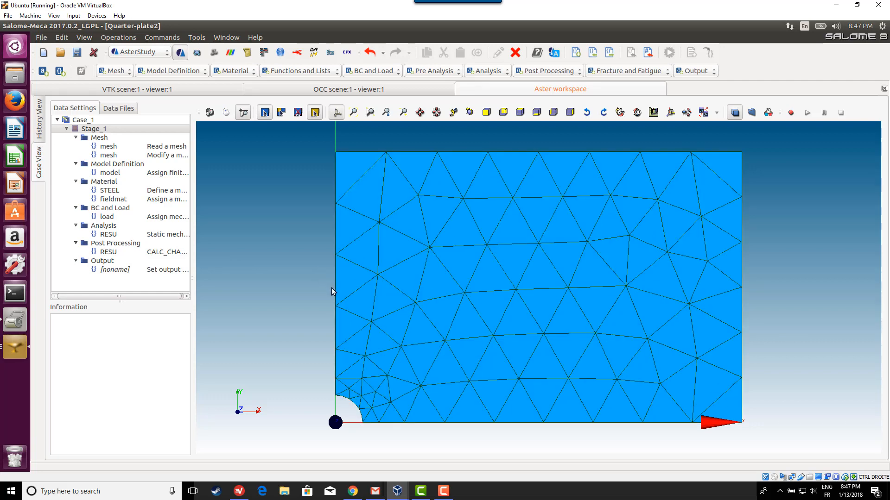
In the case history, mark Stage_1 of Case_1 for execution as reusable and try to run the case
{"action": "left_click", "coordinate": [41, 129]}
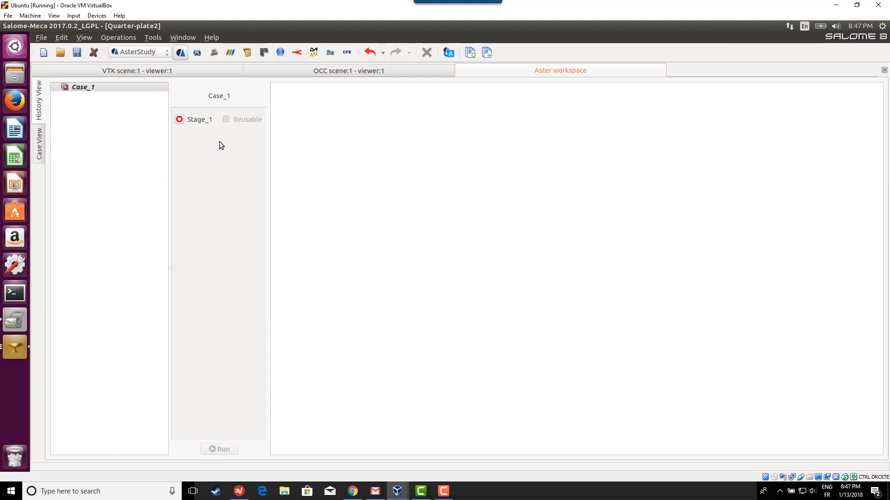
{"action": "right_click", "coordinate": [81, 88]}
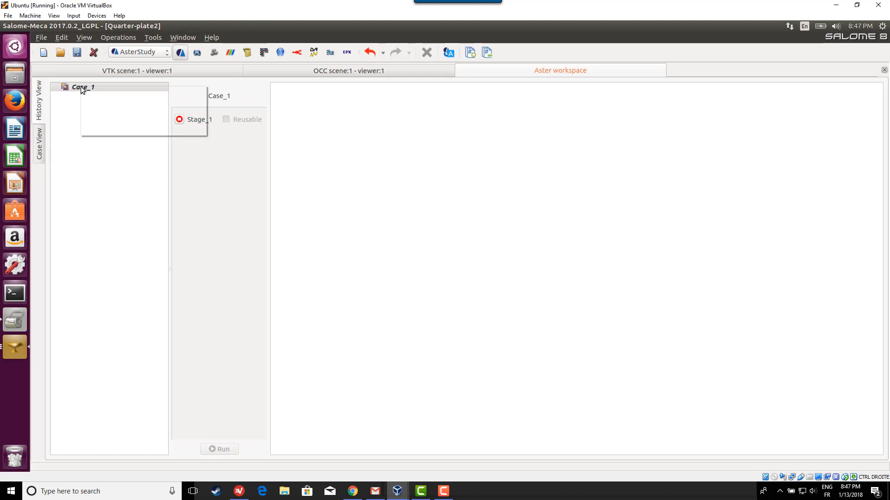
{"action": "left_click", "coordinate": [73, 99]}
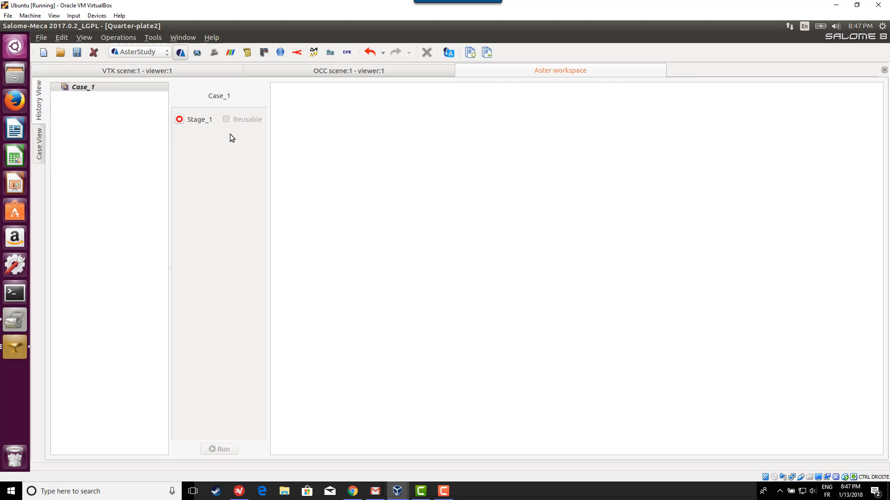
{"action": "left_click", "coordinate": [180, 120]}
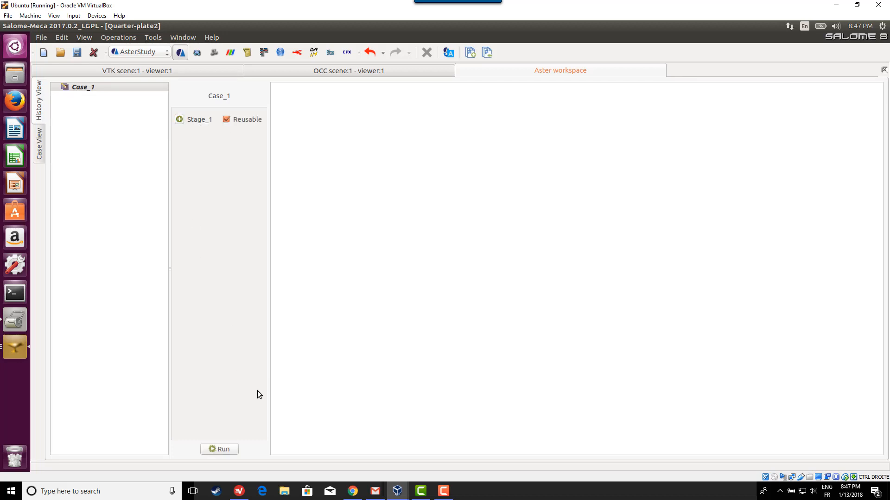
{"action": "left_click", "coordinate": [224, 450]}
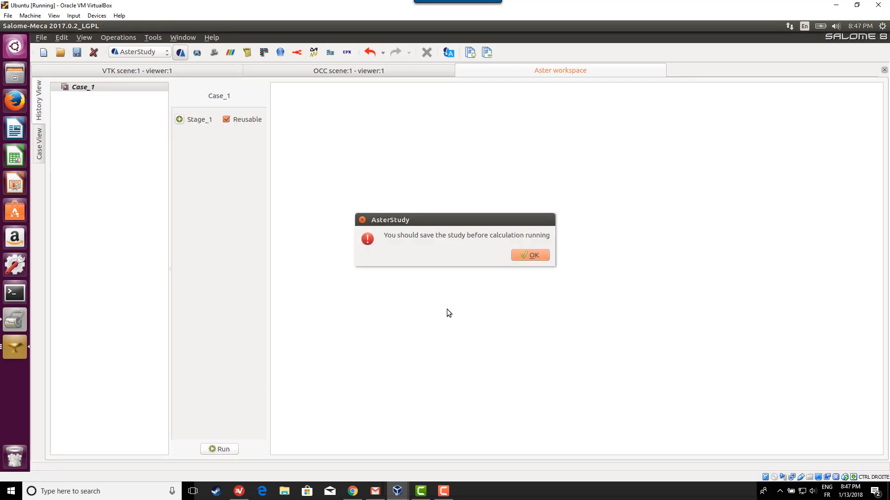
{"action": "left_click", "coordinate": [530, 255]}
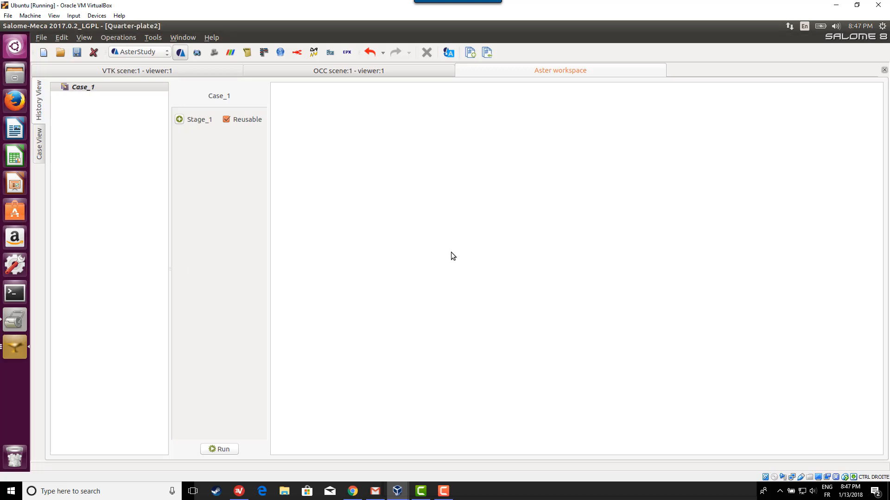
Save the study and run Case_1 with the default run parameters
{"action": "left_click", "coordinate": [42, 37]}
{"action": "left_click", "coordinate": [58, 80]}
{"action": "left_click", "coordinate": [227, 450]}
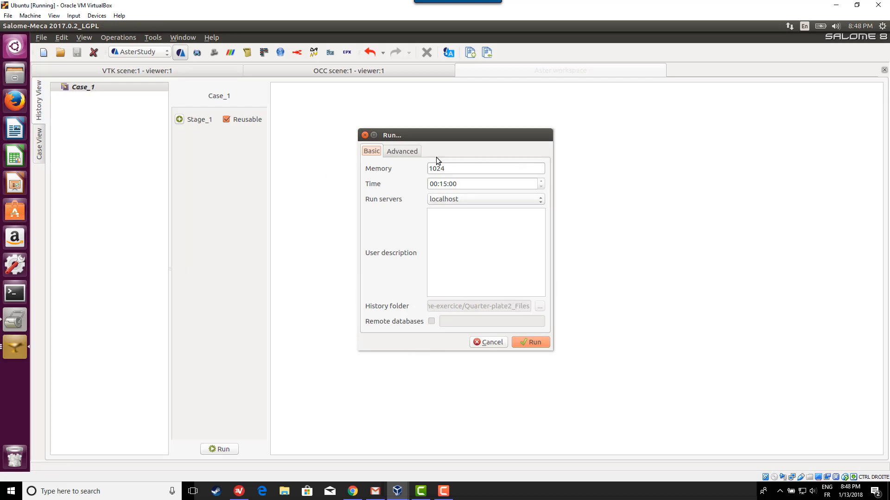
{"action": "left_click", "coordinate": [524, 345]}
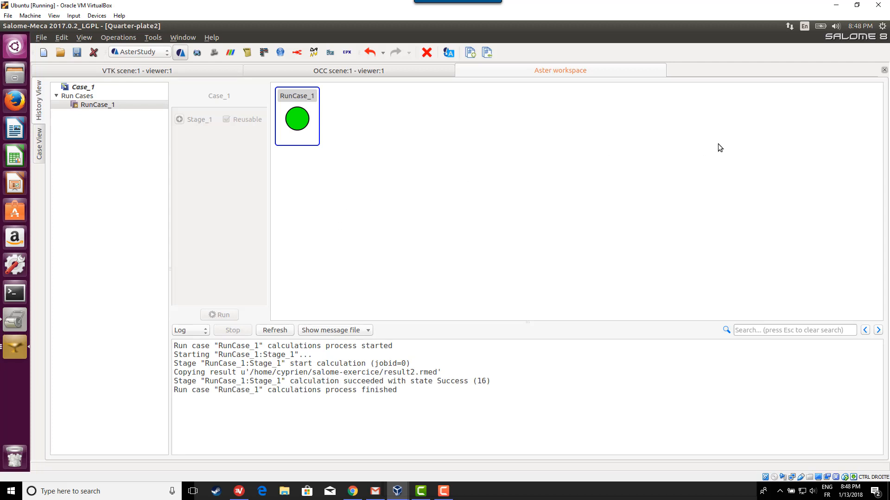
Check the system date and the regional formats in the Ubuntu Language Support settings, and close the settings
{"action": "left_click", "coordinate": [862, 27]}
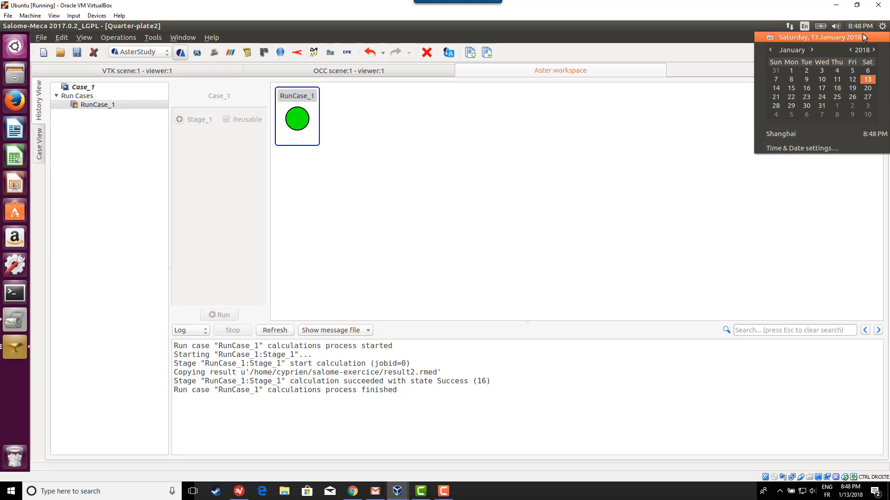
{"action": "left_click", "coordinate": [404, 133]}
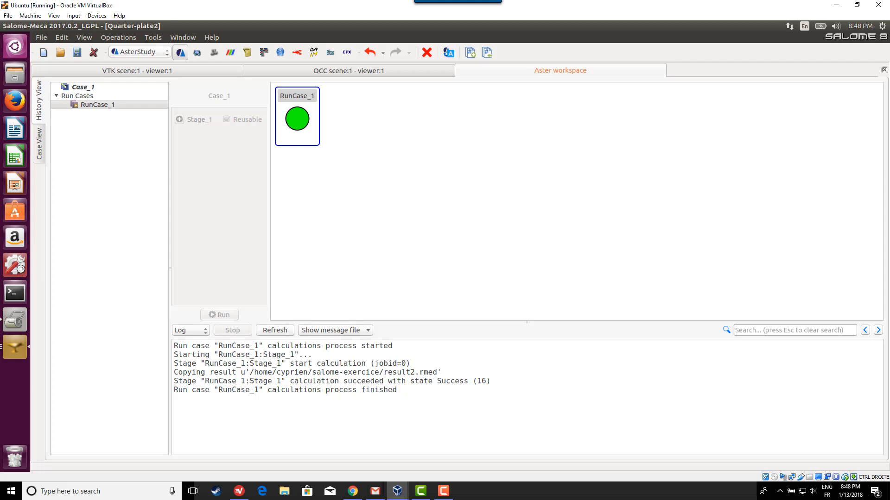
{"action": "left_click", "coordinate": [15, 265]}
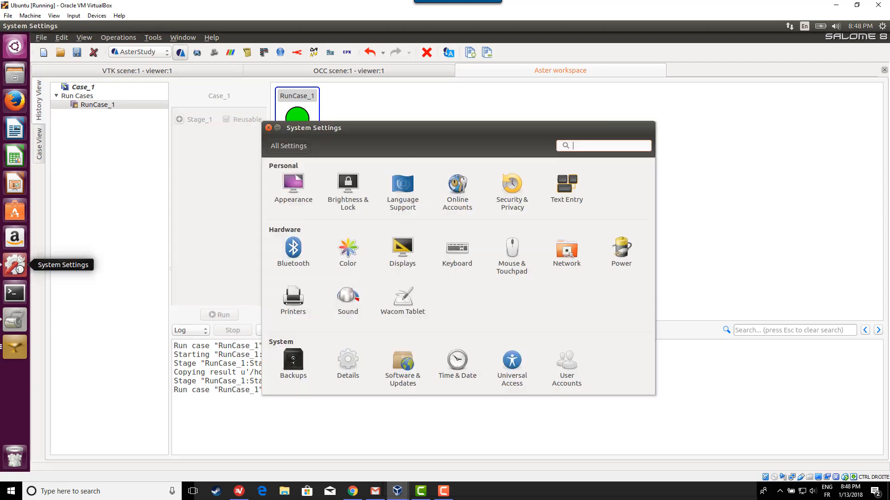
{"action": "left_click", "coordinate": [407, 186]}
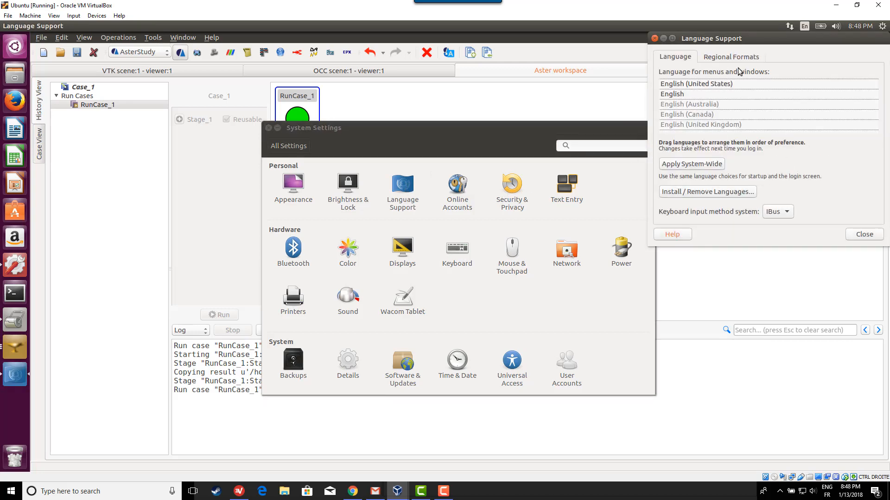
{"action": "left_click", "coordinate": [731, 57]}
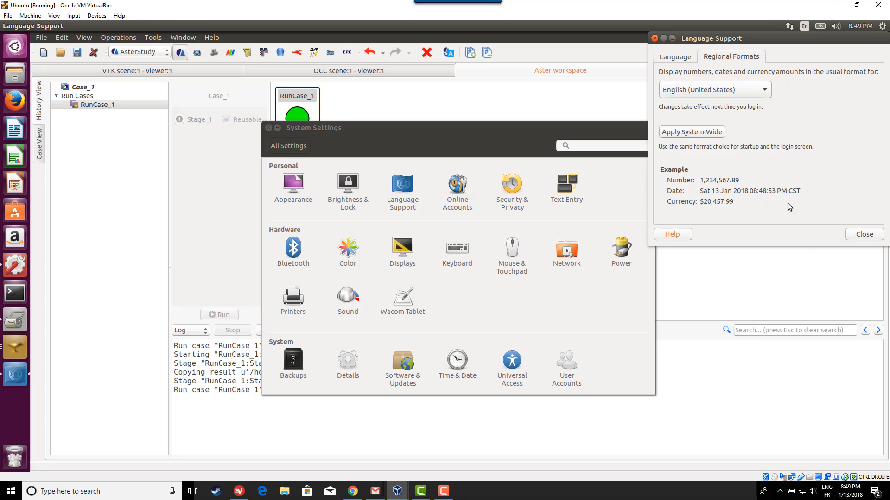
{"action": "left_click", "coordinate": [654, 38]}
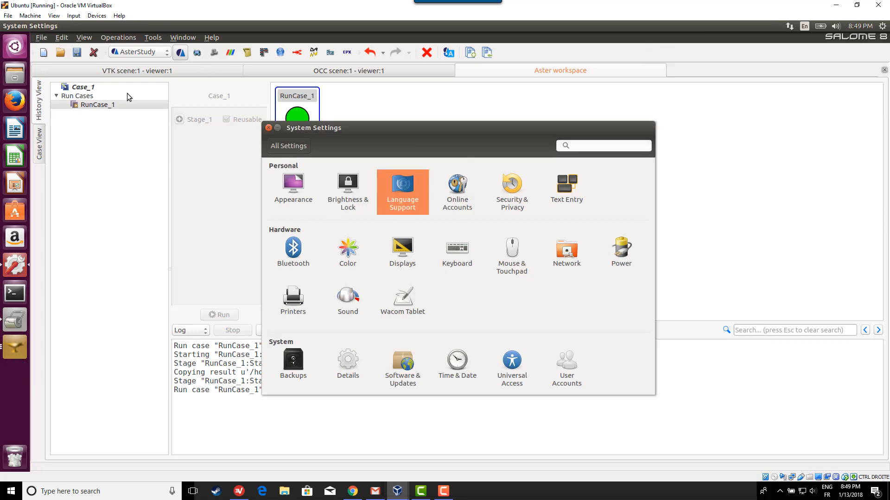
{"action": "left_click", "coordinate": [268, 127]}
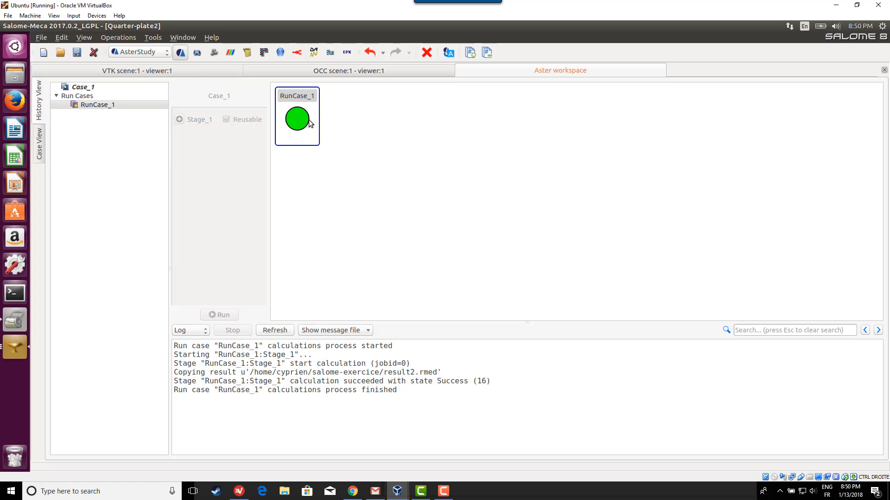
Review the RunCase_1 message file through to the execution times and exit code, and close it
{"action": "left_click", "coordinate": [339, 331]}
{"action": "left_click", "coordinate": [346, 343]}
{"action": "scroll", "coordinate": [298, 173], "scroll_direction": "down", "scroll_amount": 20}
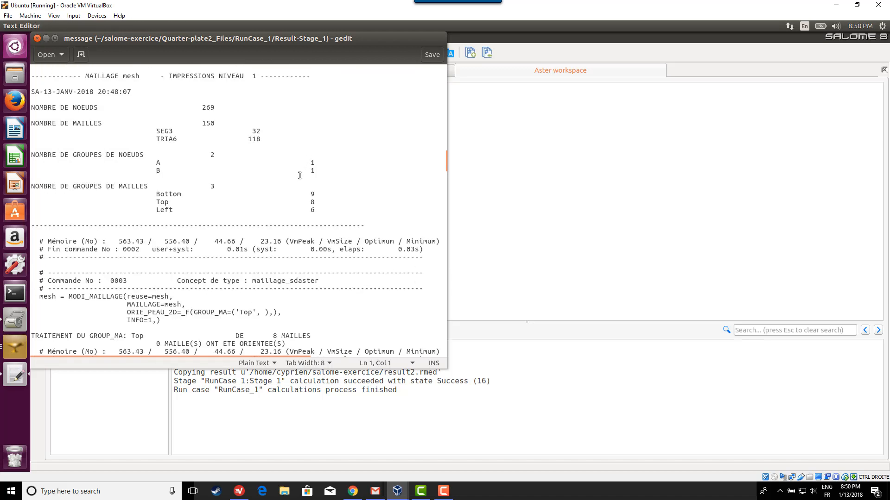
{"action": "scroll", "coordinate": [299, 175], "scroll_direction": "down", "scroll_amount": 15}
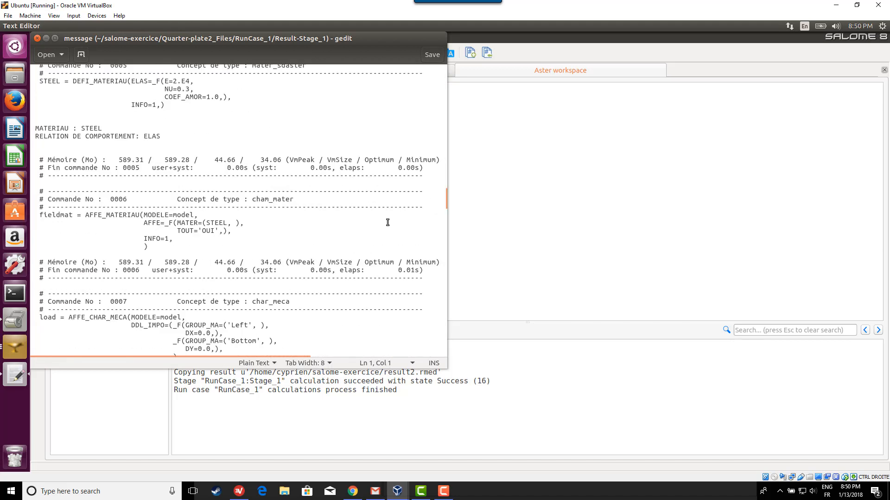
{"action": "scroll", "coordinate": [387, 222], "scroll_direction": "down", "scroll_amount": 15}
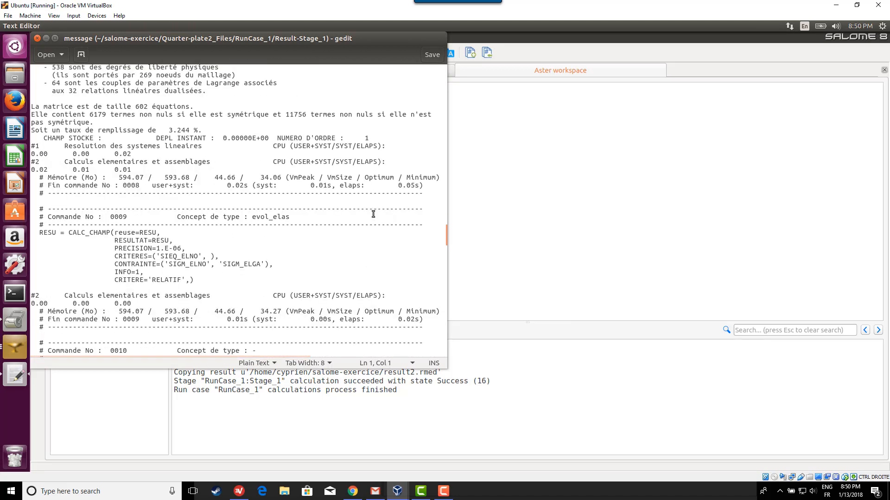
{"action": "scroll", "coordinate": [373, 213], "scroll_direction": "down", "scroll_amount": 20}
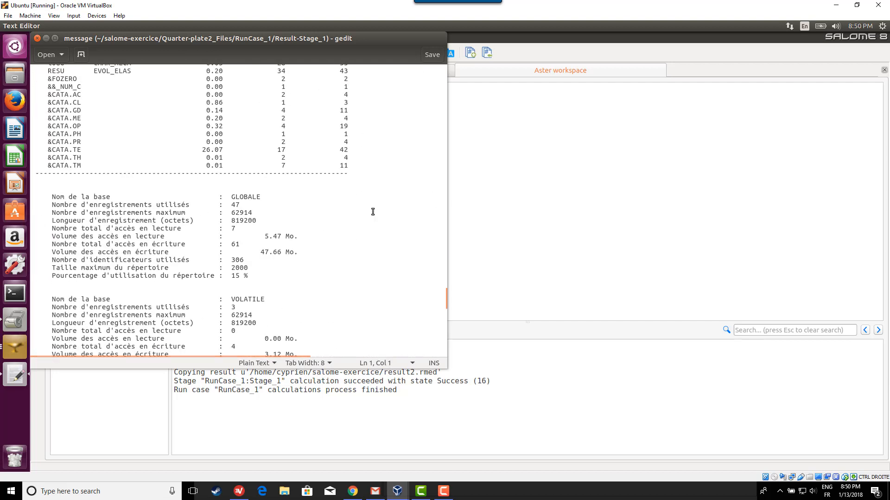
{"action": "scroll", "coordinate": [373, 212], "scroll_direction": "down", "scroll_amount": 20}
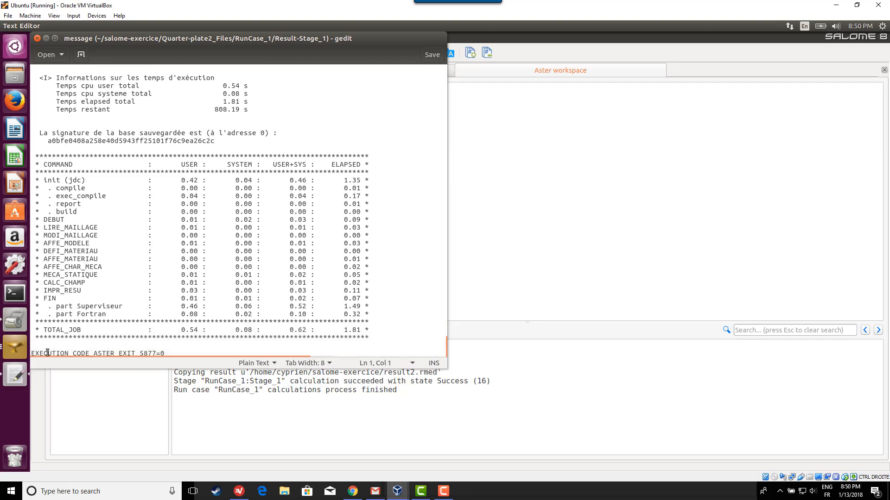
{"action": "scroll", "coordinate": [159, 296], "scroll_direction": "up", "scroll_amount": 7}
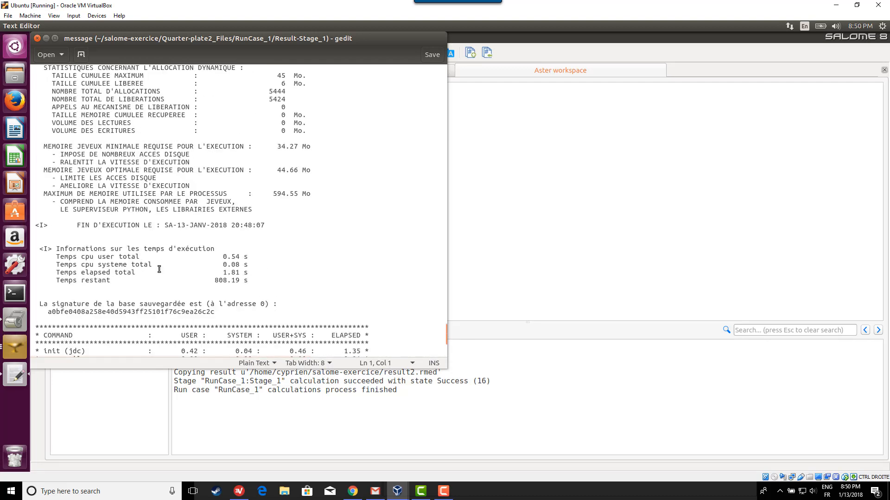
{"action": "scroll", "coordinate": [159, 269], "scroll_direction": "up", "scroll_amount": 3}
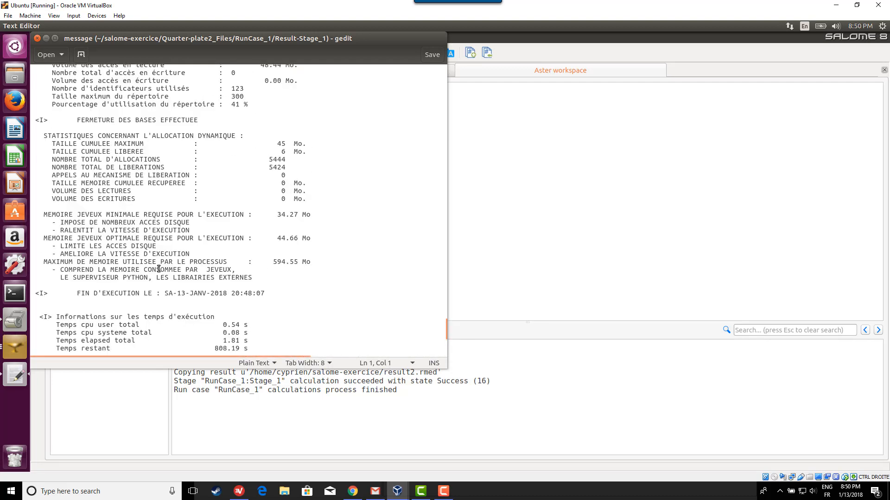
{"action": "left_click", "coordinate": [37, 38]}
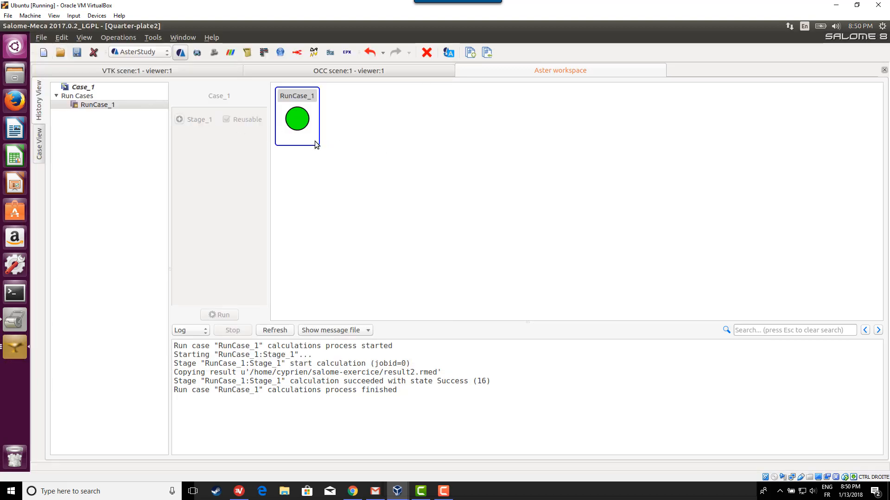
Open the result2.rmed output file from Stage_1's data files in ParaVis and check the result fields it loads
{"action": "left_click", "coordinate": [40, 149]}
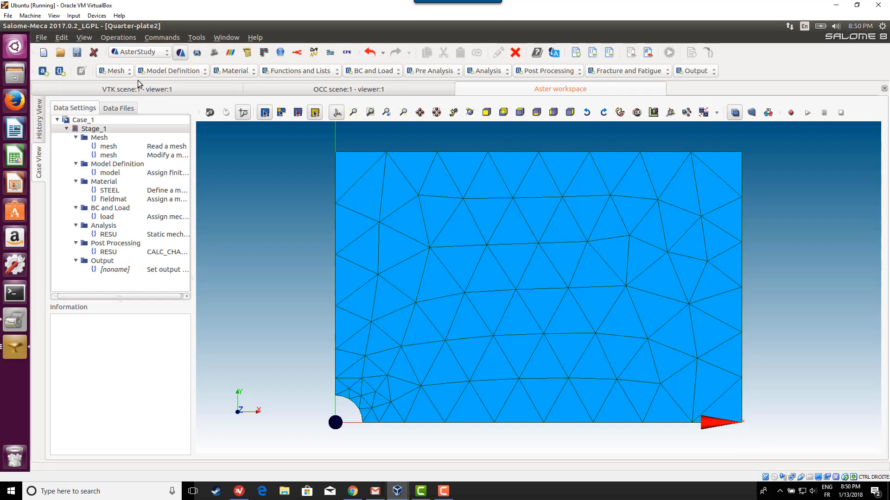
{"action": "left_click", "coordinate": [116, 108]}
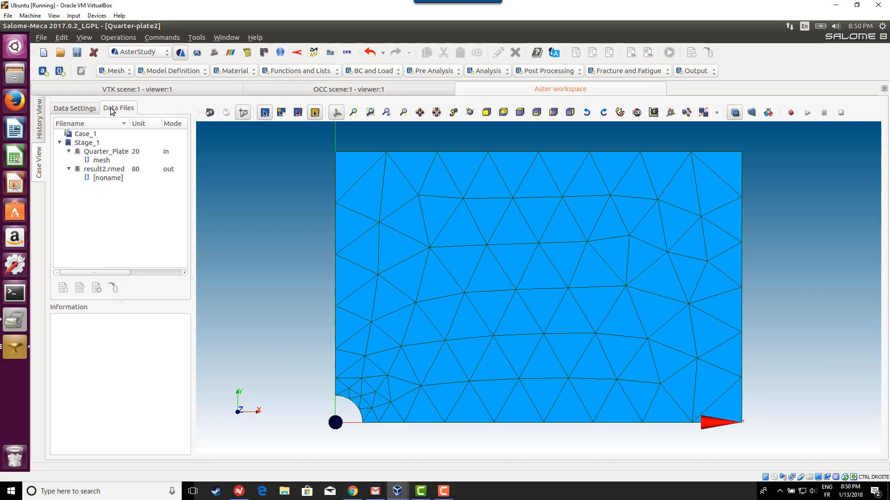
{"action": "left_click", "coordinate": [105, 170]}
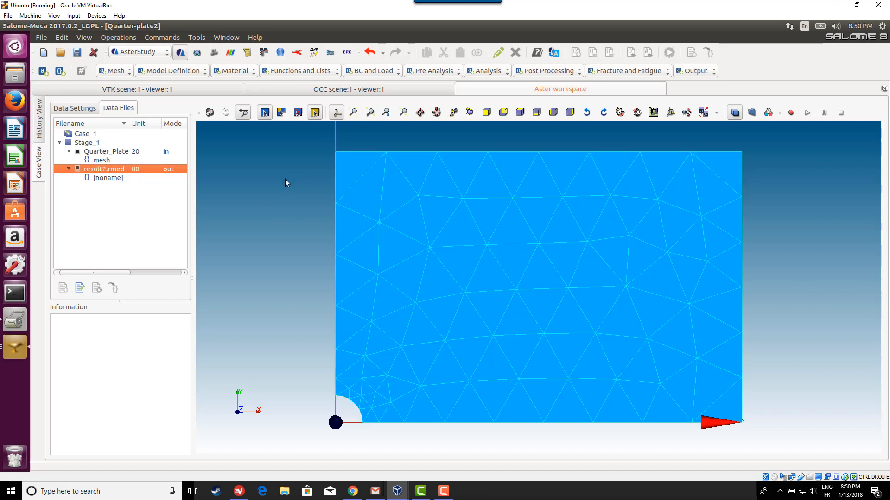
{"action": "right_click", "coordinate": [95, 173]}
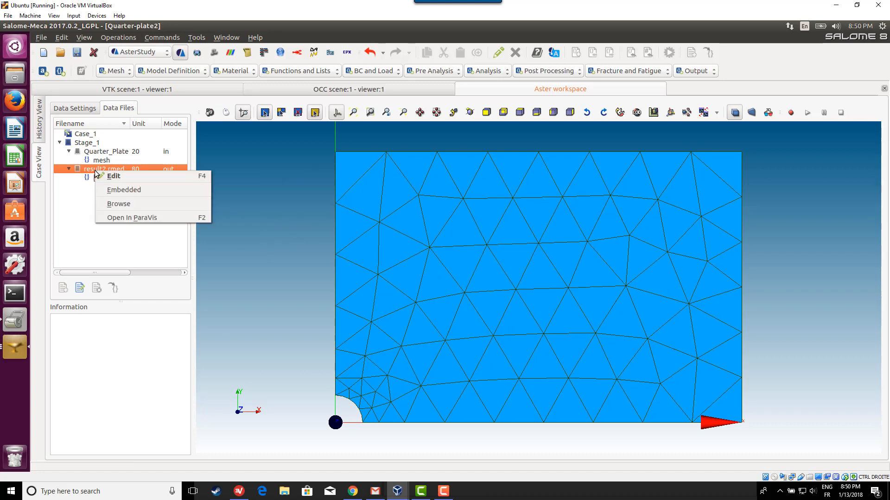
{"action": "left_click", "coordinate": [141, 218]}
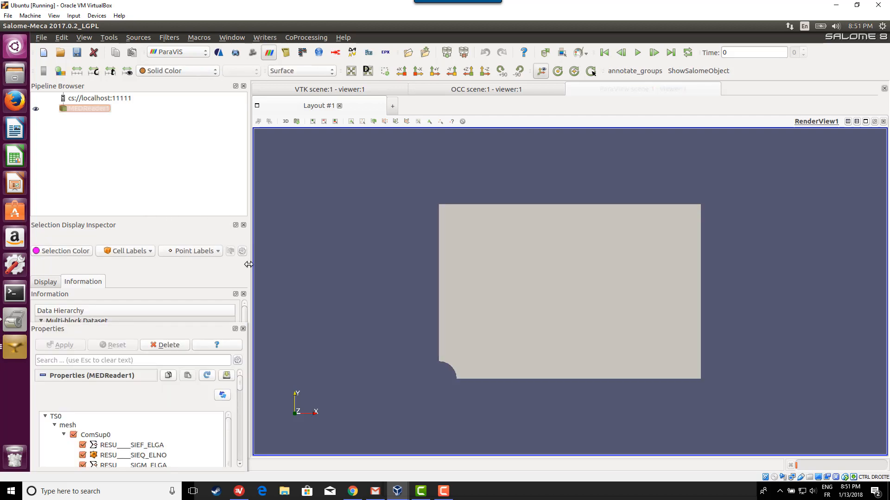
{"action": "scroll", "coordinate": [241, 387], "scroll_direction": "down", "scroll_amount": 2}
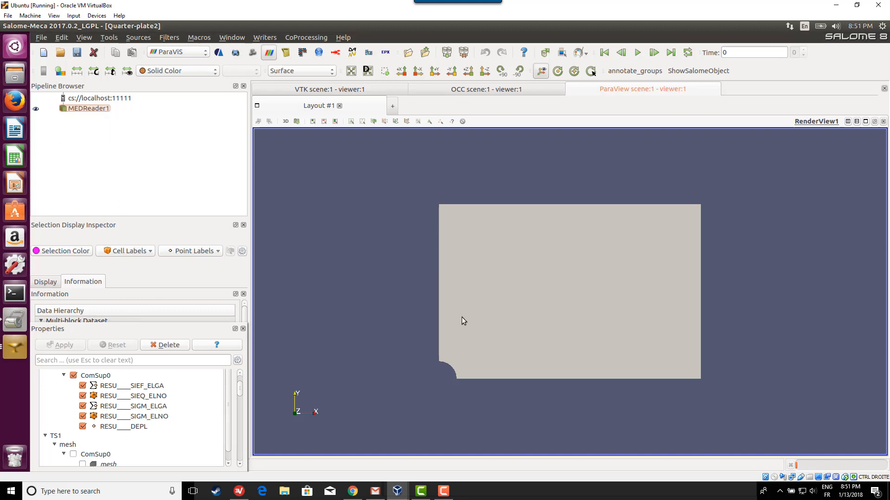
Color the plate by the RESU____DEPL displacement field and show it as Surface With Edges
{"action": "left_click", "coordinate": [179, 72]}
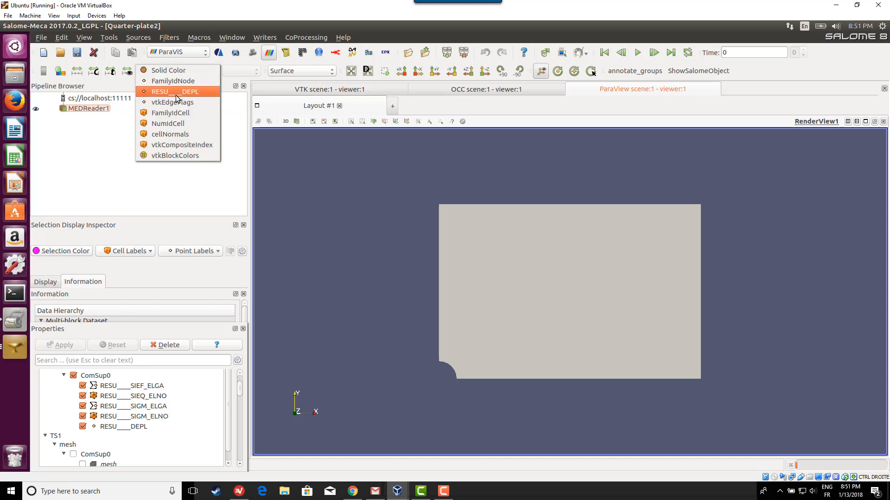
{"action": "left_click", "coordinate": [176, 95]}
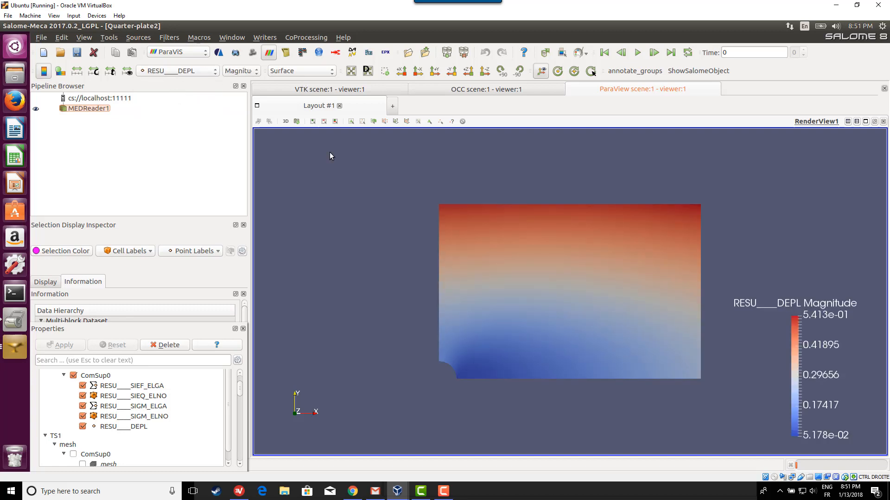
{"action": "left_click", "coordinate": [288, 73]}
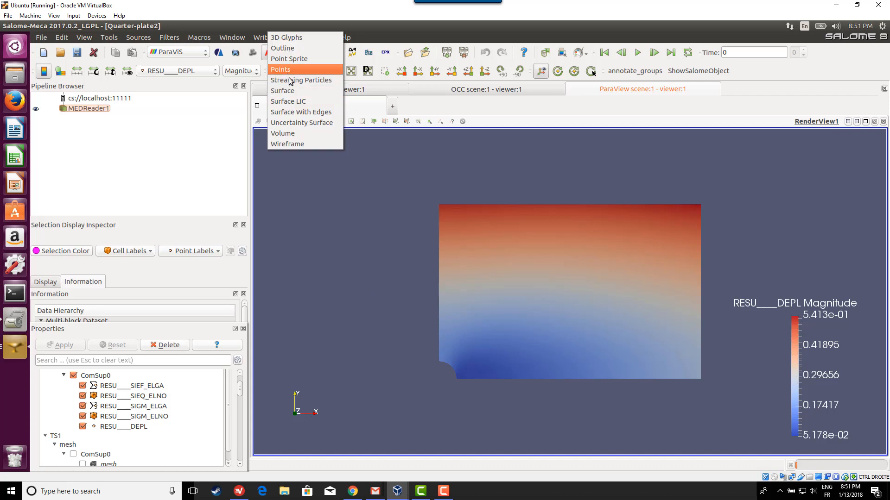
{"action": "left_click", "coordinate": [295, 112]}
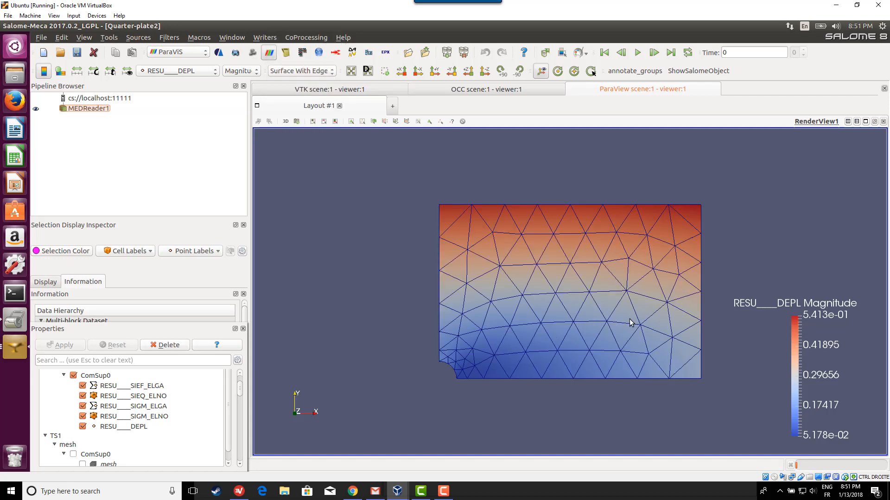
{"action": "left_click_drag", "start_coordinate": [628, 322], "coordinate": [625, 285]}
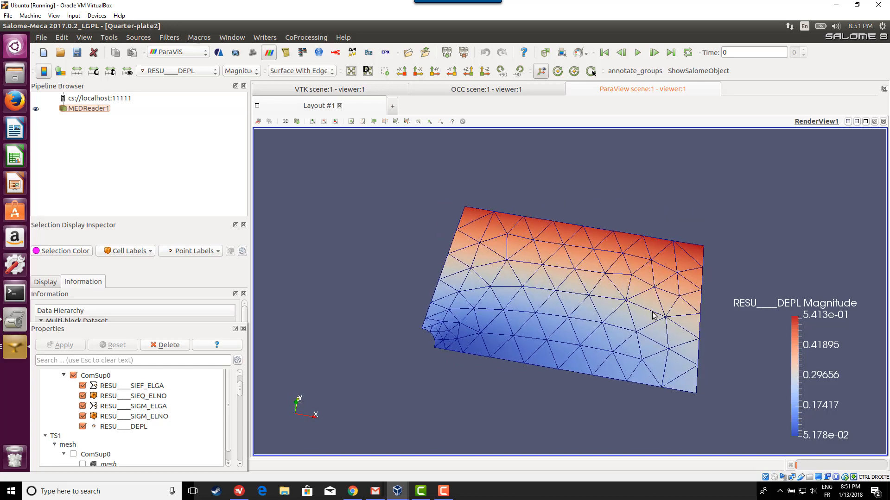